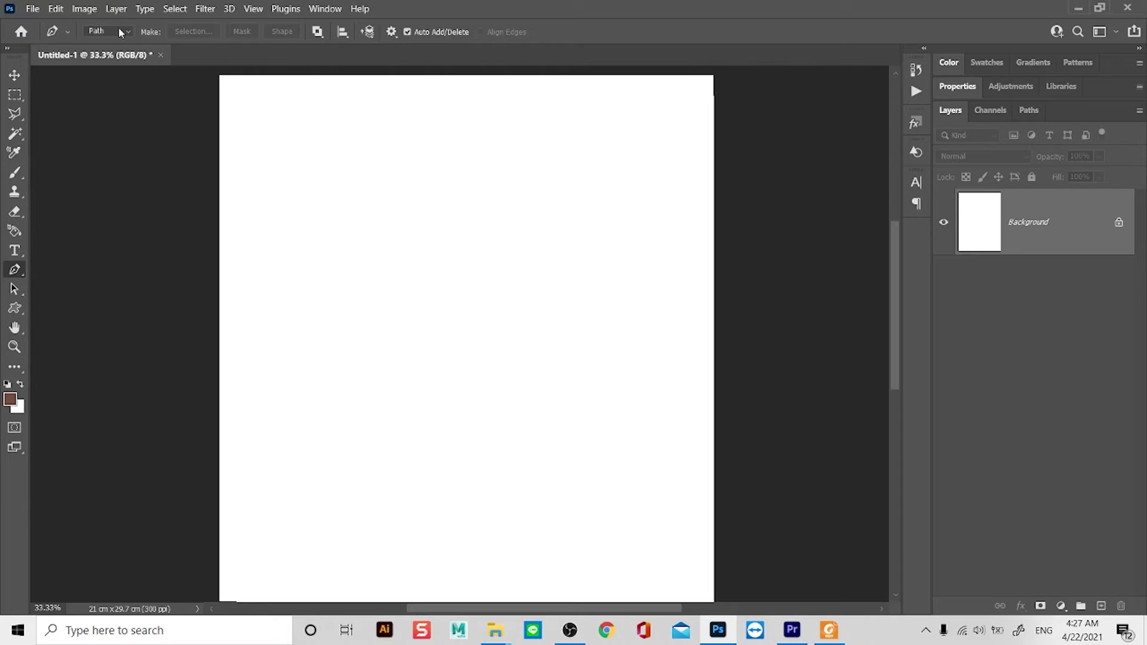
# Set the Pen tool to Shape mode with no fill
pyautogui.click(102, 32)
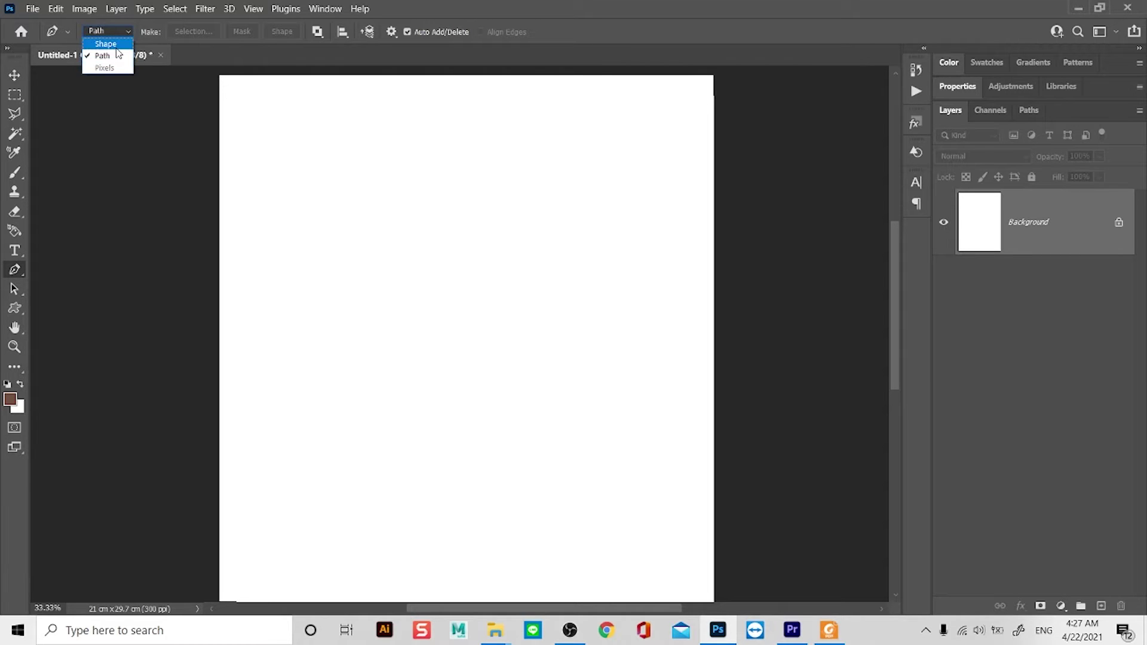
pyautogui.click(112, 40)
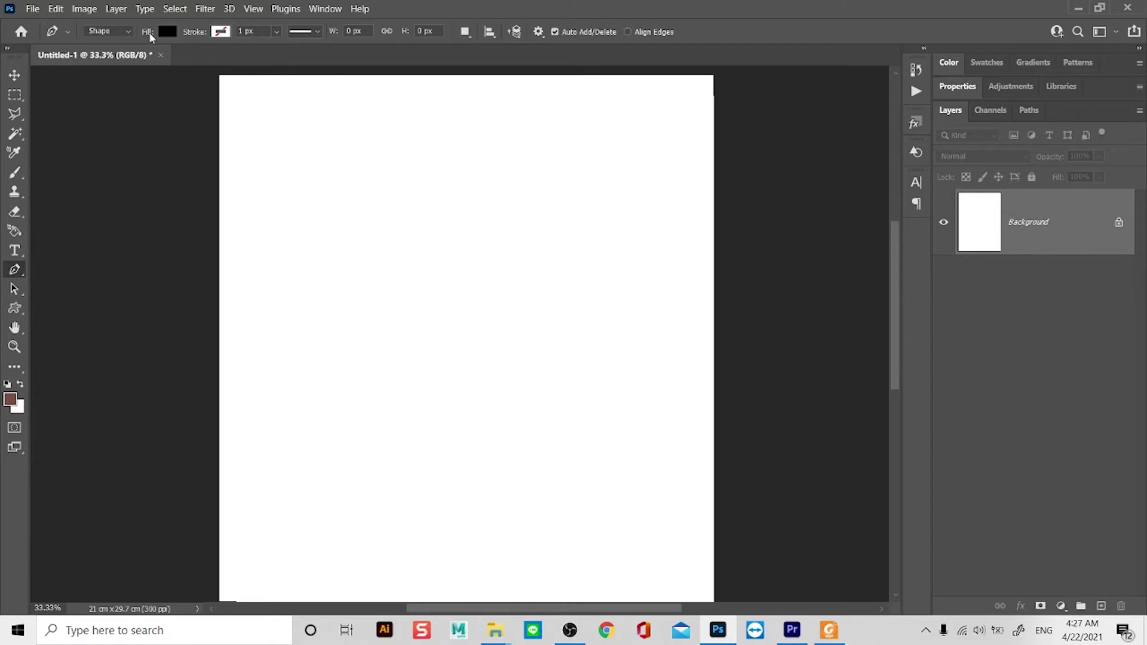
pyautogui.click(164, 33)
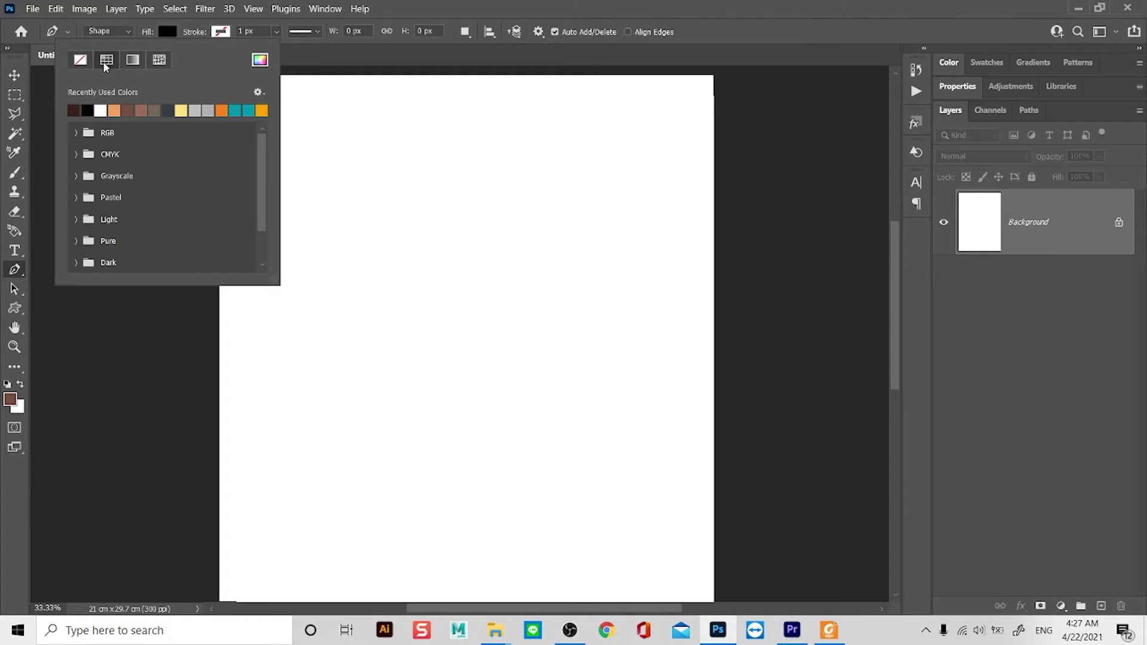
pyautogui.click(80, 60)
pyautogui.click(175, 33)
# Set the shape's stroke to the dark brown colour 2b1912
pyautogui.click(228, 34)
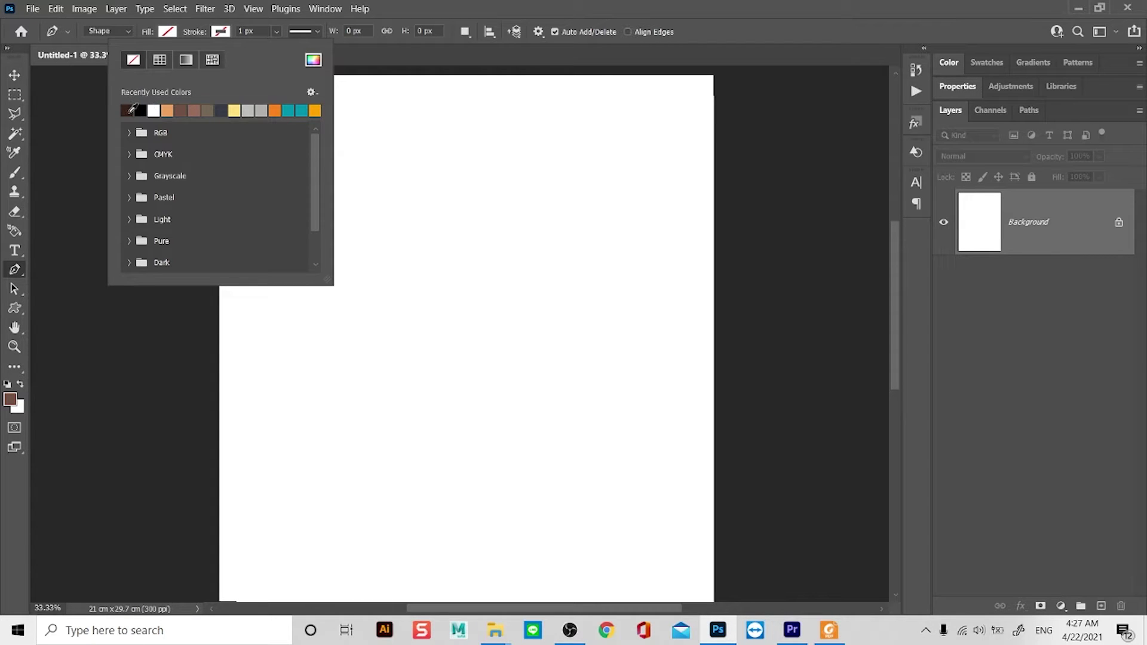
pyautogui.click(138, 110)
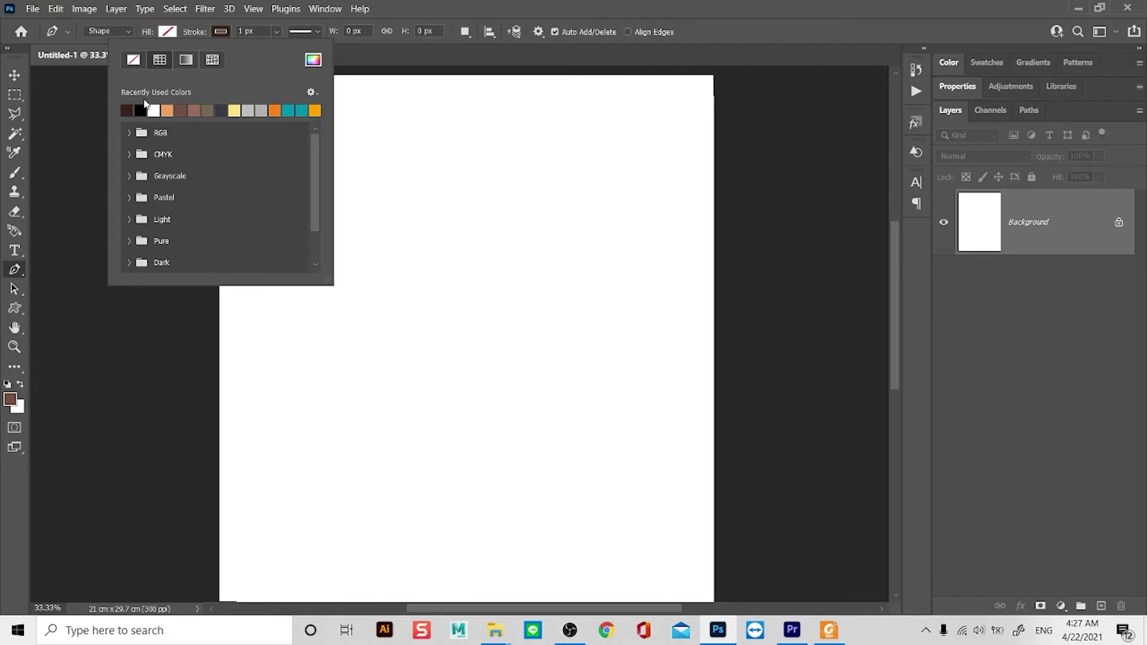
pyautogui.click(308, 59)
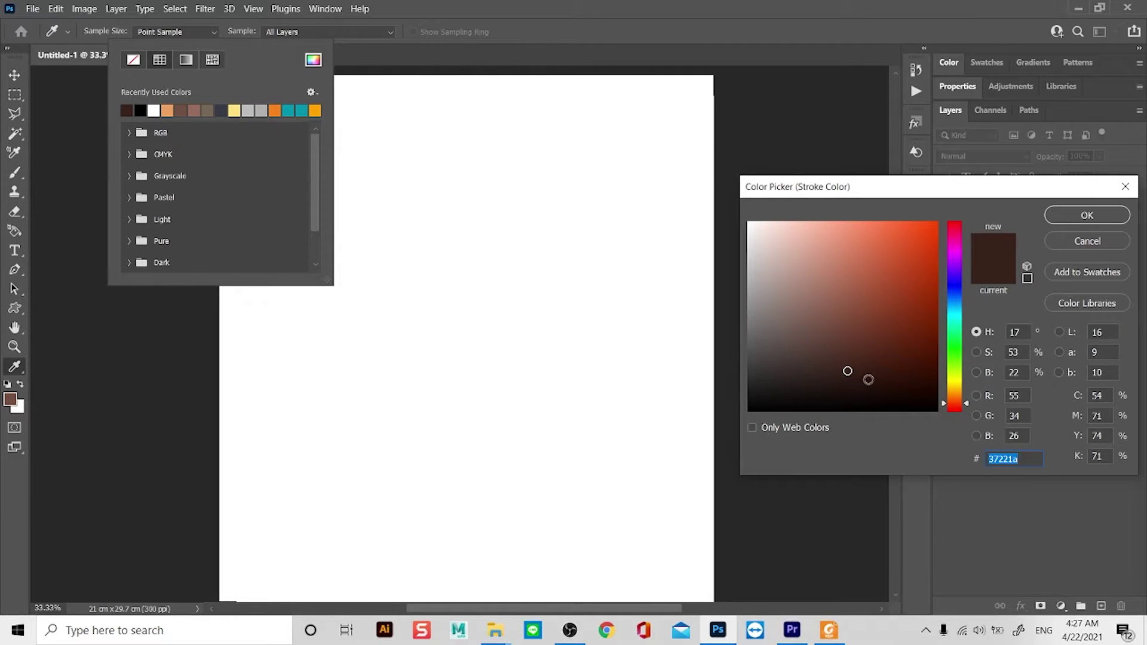
pyautogui.click(859, 379)
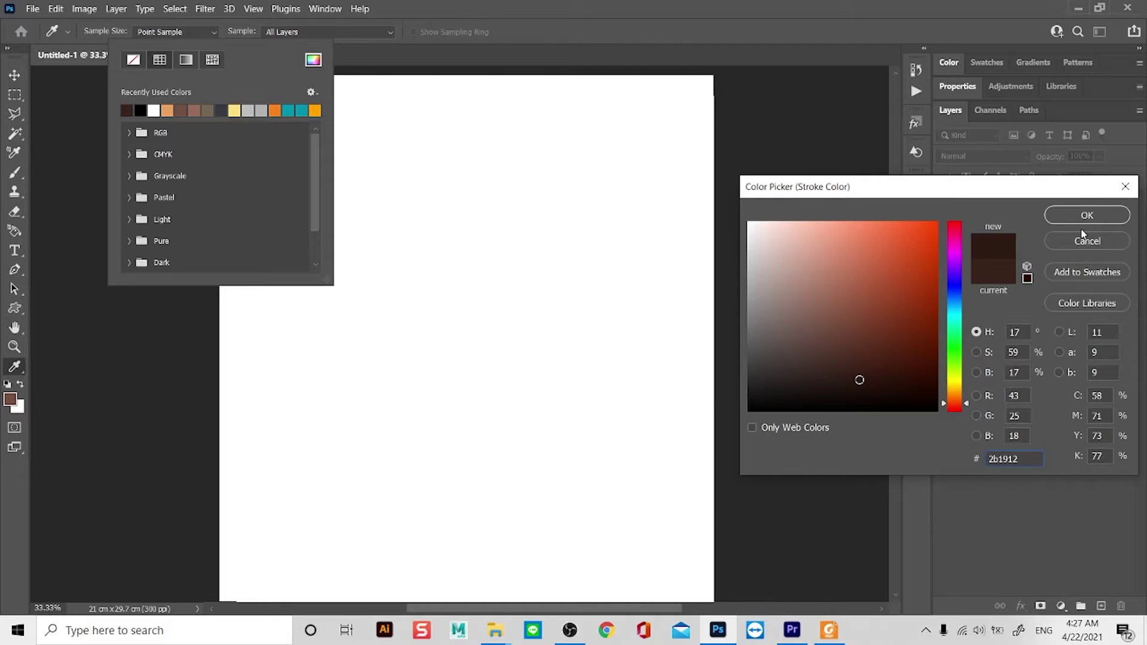
pyautogui.click(1087, 216)
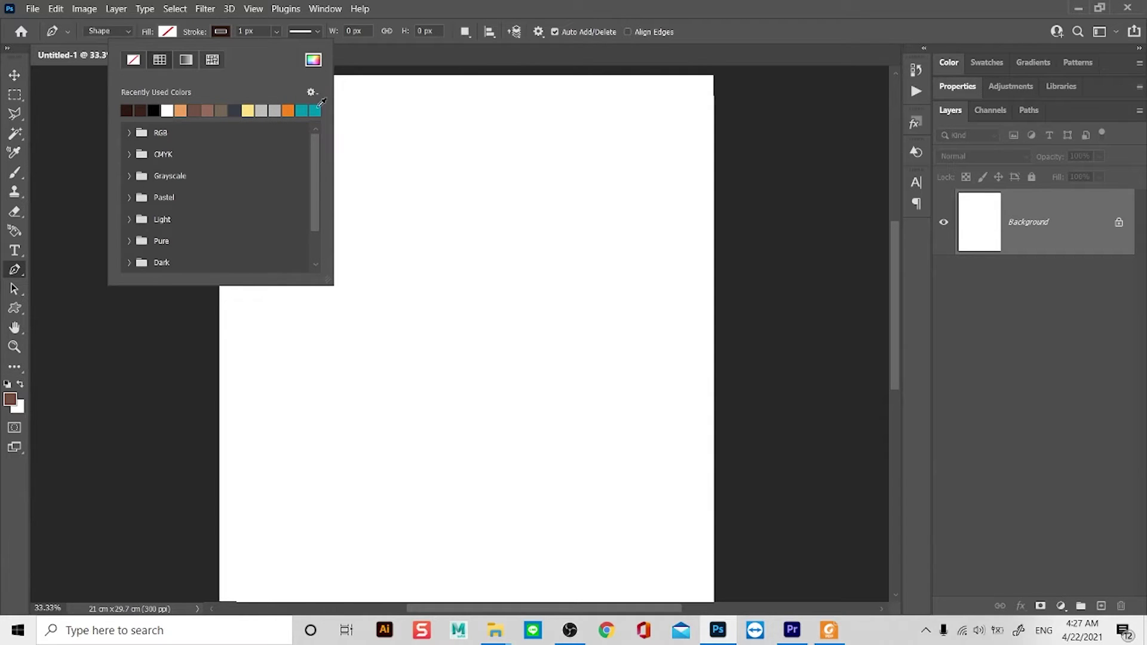
# Set the stroke width to 20 px with a solid line style
pyautogui.click(259, 36)
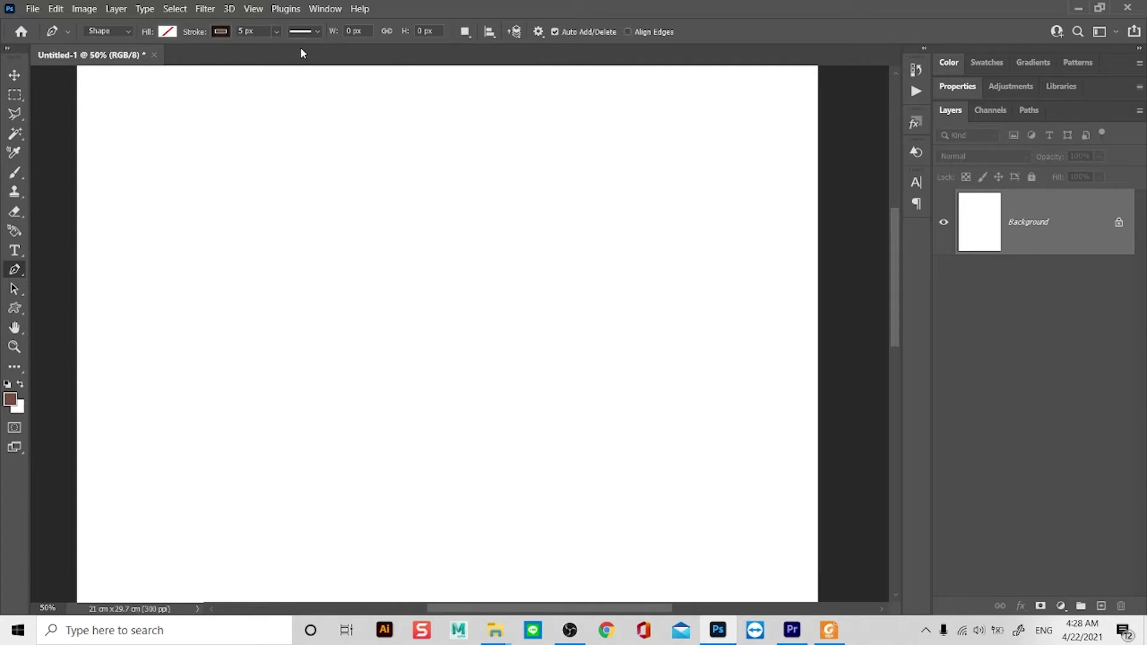
pyautogui.click(317, 30)
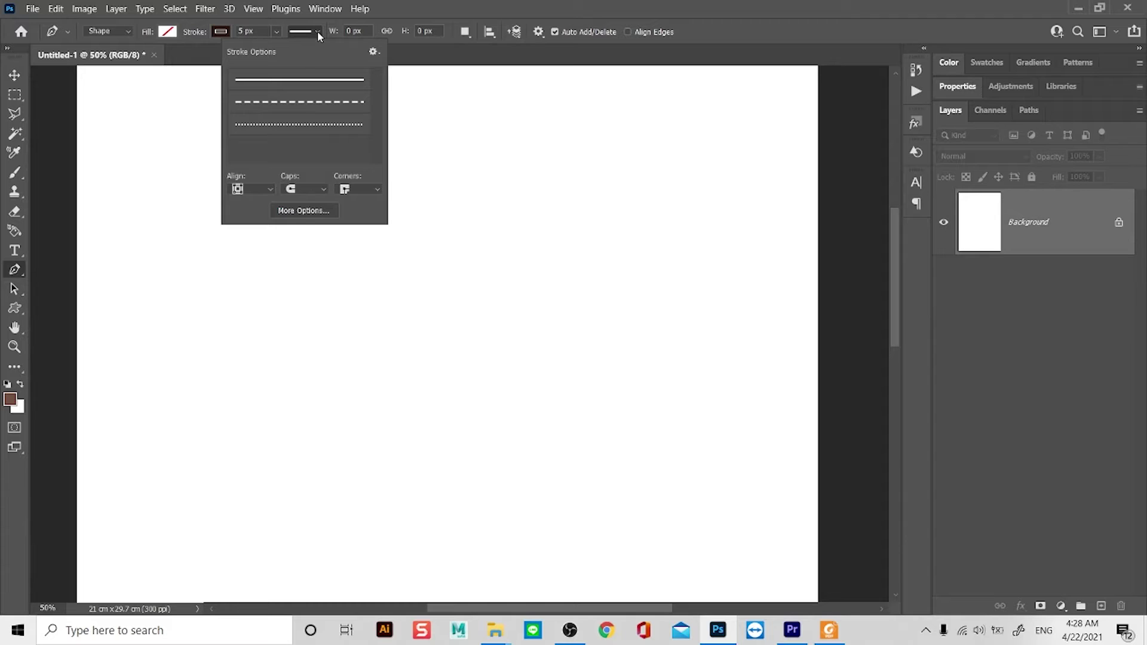
pyautogui.click(313, 85)
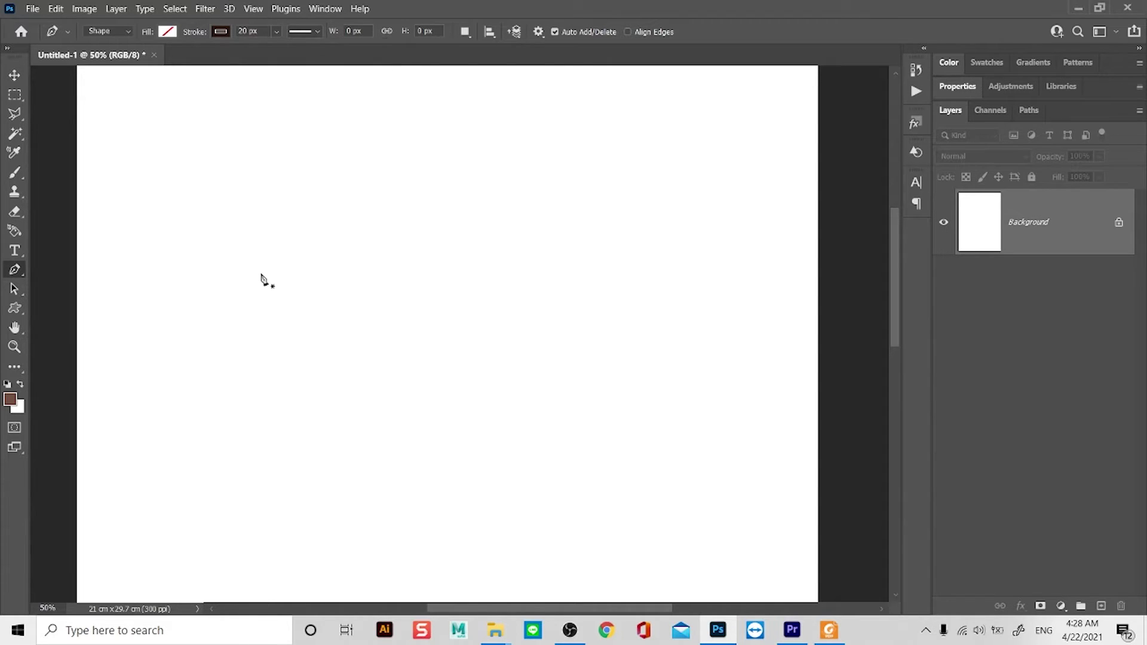
# Draw the top of the cat's head as a shallow arch about 572 px wide and 68 px high
pyautogui.press('space')
pyautogui.moveTo(266, 261); pyautogui.dragTo(272, 232)
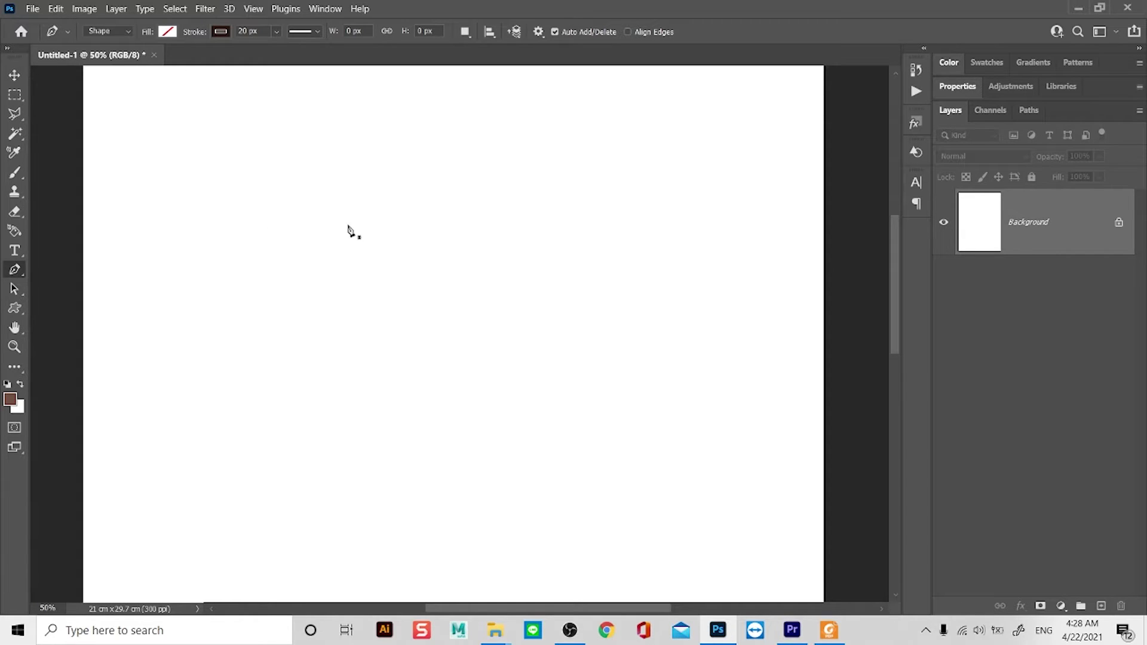
pyautogui.click(344, 244)
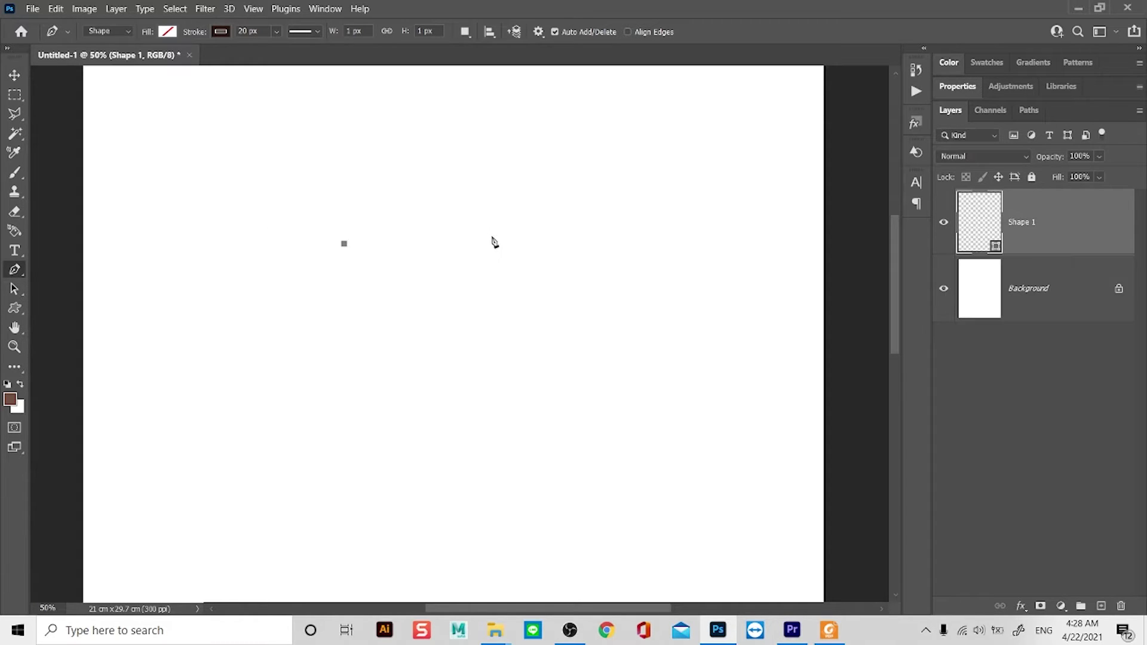
pyautogui.moveTo(515, 248); pyautogui.dragTo(614, 294)
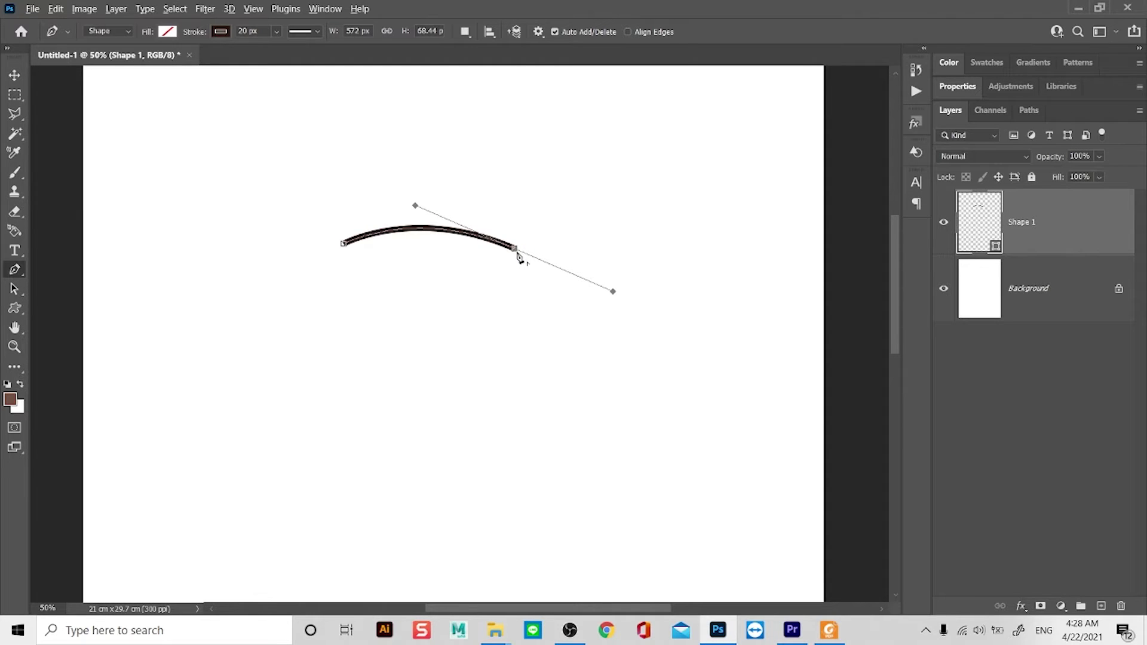
# Extend the path from a corner point with two curves forming a pointed right ear, and nudge the ear's lower anchor slightly down and outward
pyautogui.click(515, 249)
pyautogui.moveTo(643, 190); pyautogui.dragTo(739, 192)
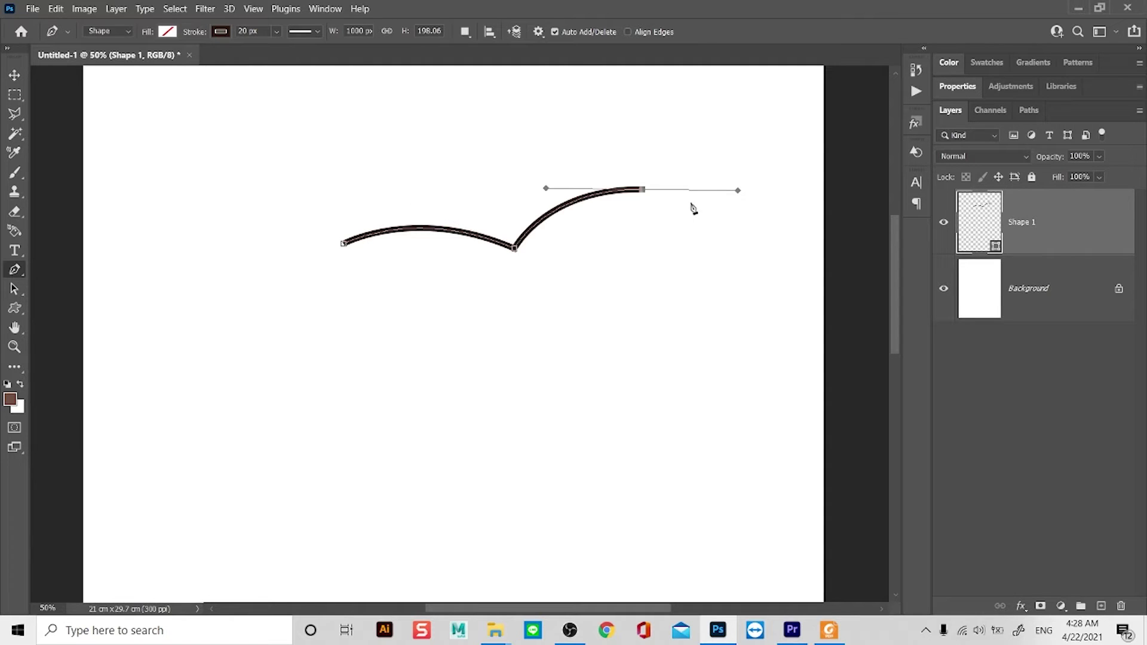
pyautogui.click(644, 191)
pyautogui.moveTo(597, 332); pyautogui.dragTo(526, 383)
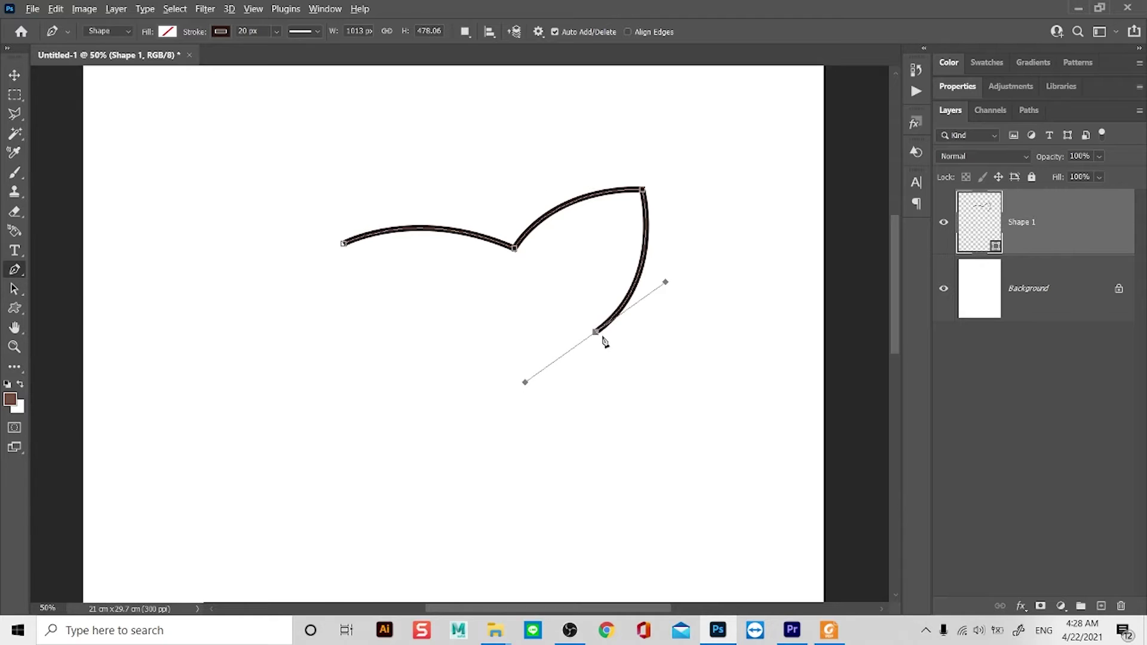
pyautogui.press('ctrl')
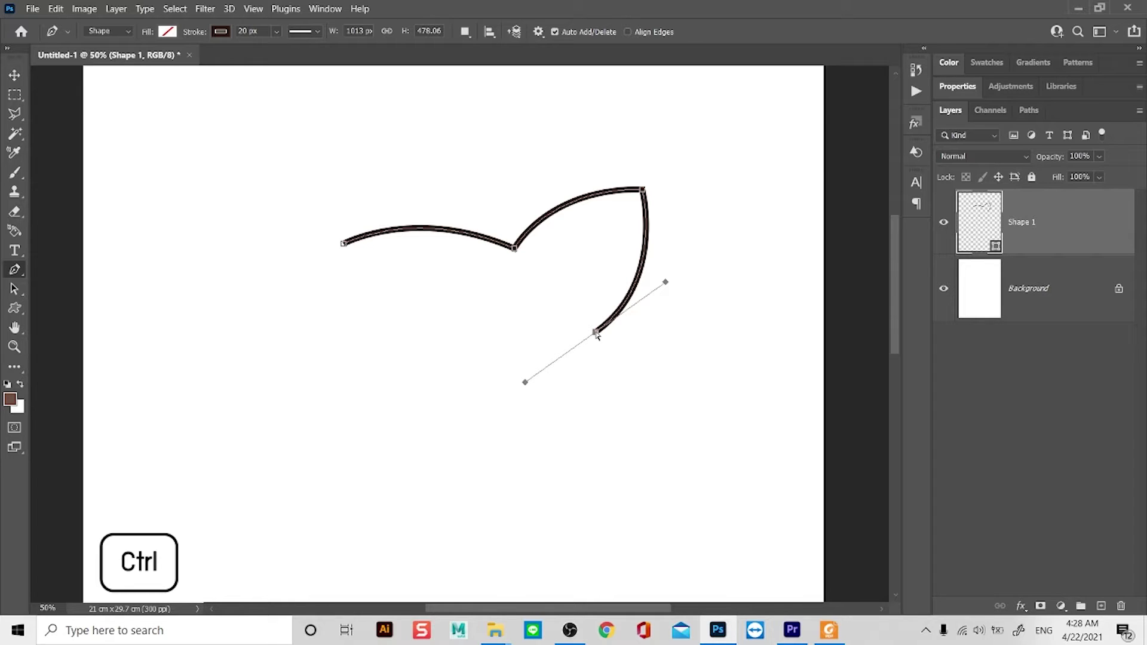
pyautogui.moveTo(597, 337); pyautogui.dragTo(602, 343)
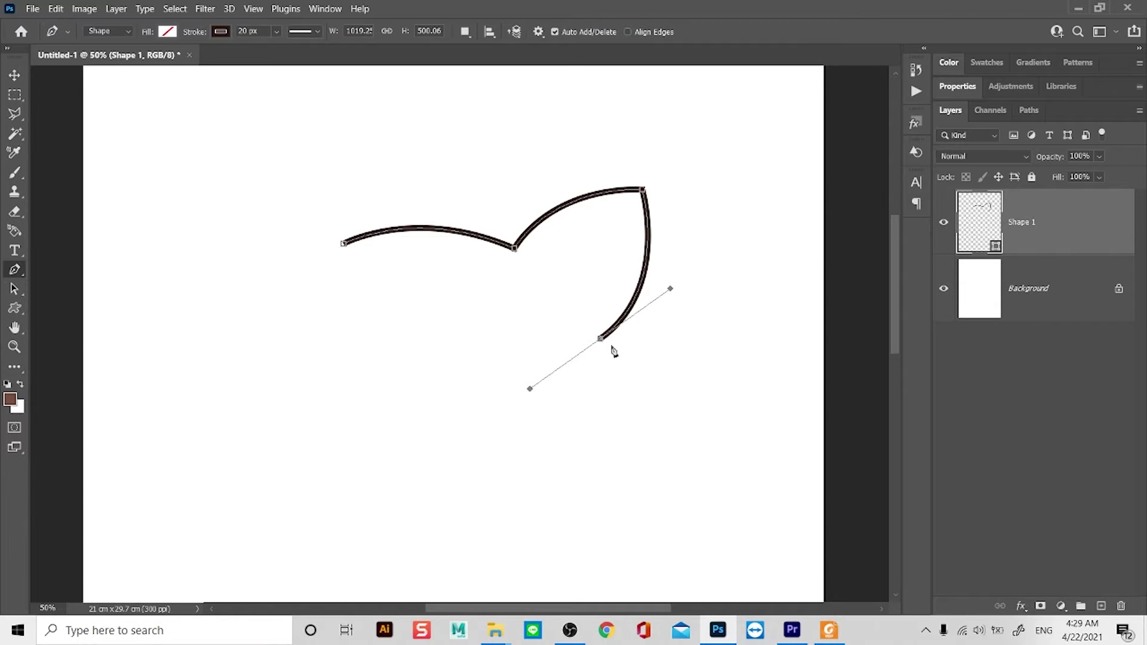
# Continue from a corner at the ear's base with curves for the right cheek, chin and left side, leaving a gap for the left ear
pyautogui.keyDown('alt'); pyautogui.click(601, 339); pyautogui.keyUp('alt')
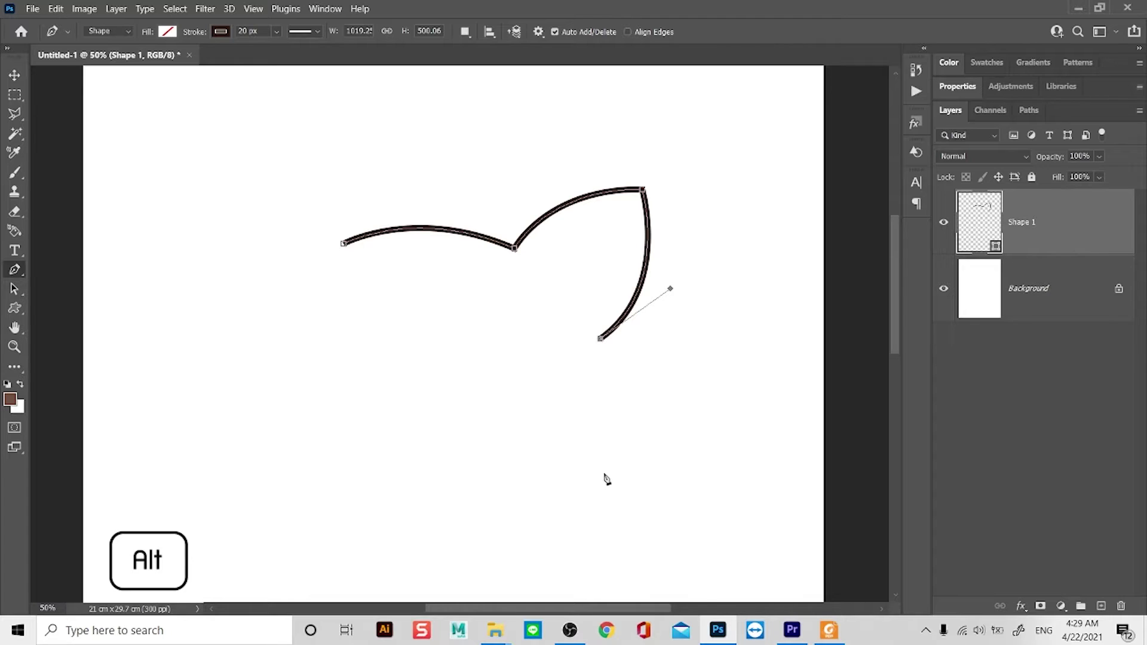
pyautogui.moveTo(586, 482); pyautogui.dragTo(519, 542)
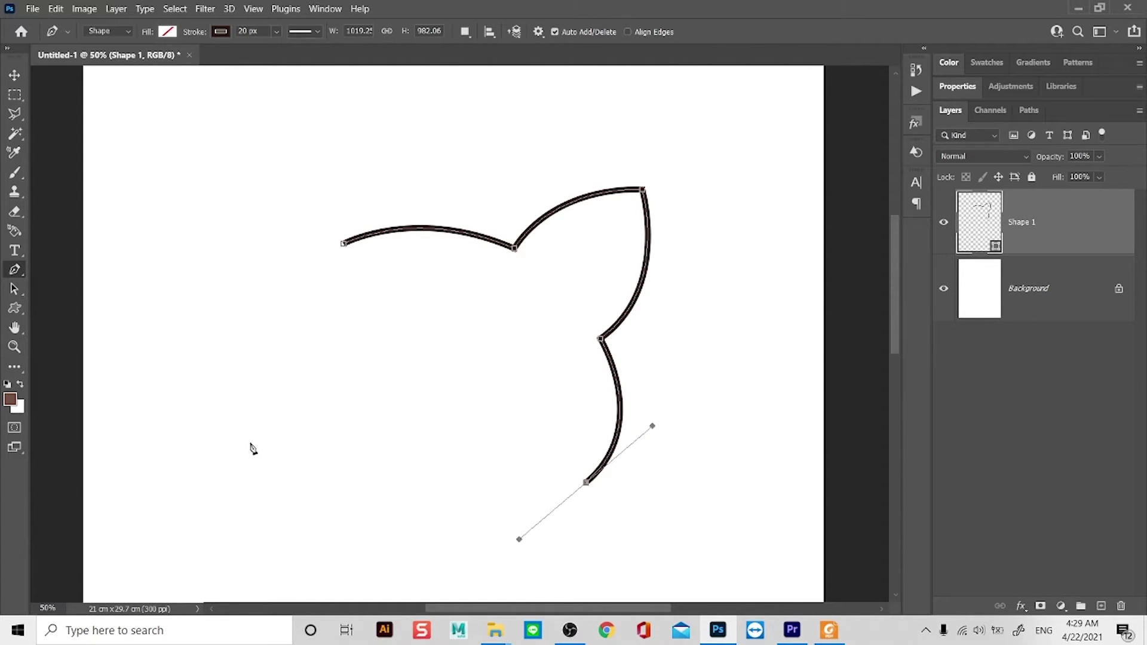
pyautogui.moveTo(250, 443); pyautogui.dragTo(260, 341)
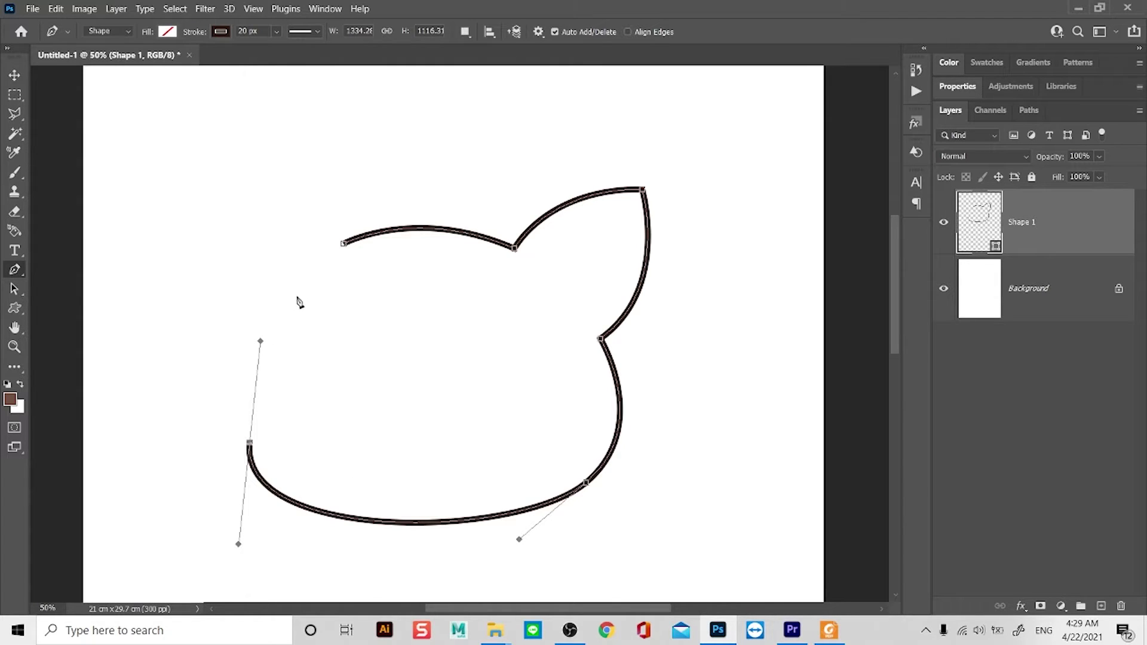
pyautogui.click(276, 319)
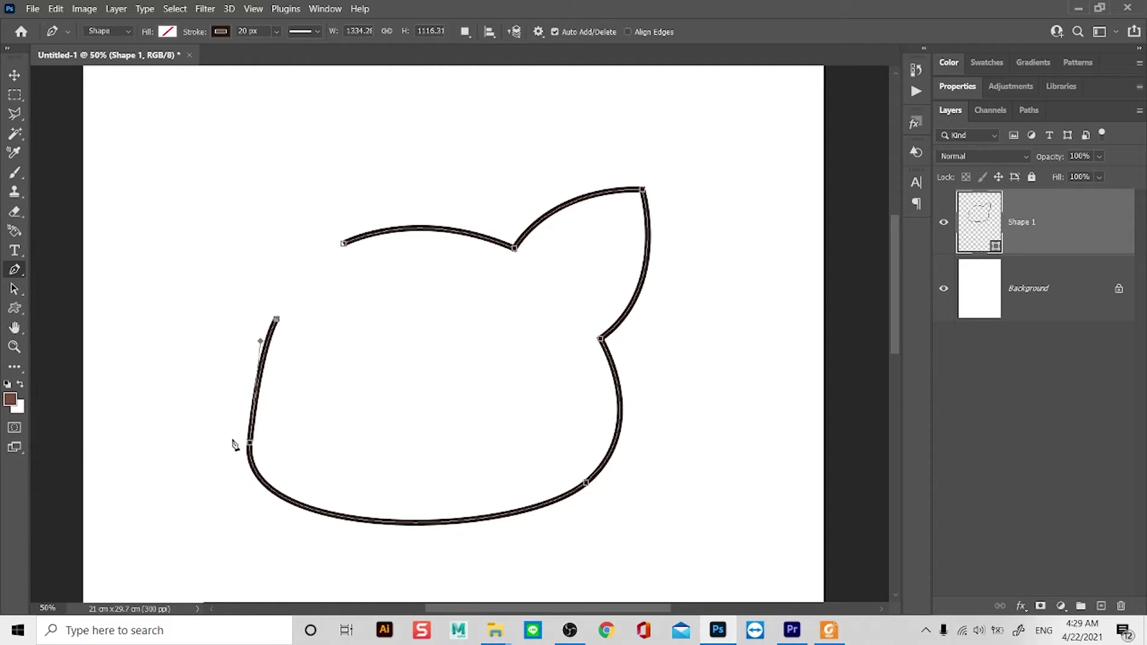
# Move the left cheek's anchor slightly outward and align its direction handles vertically
pyautogui.press('ctrl')
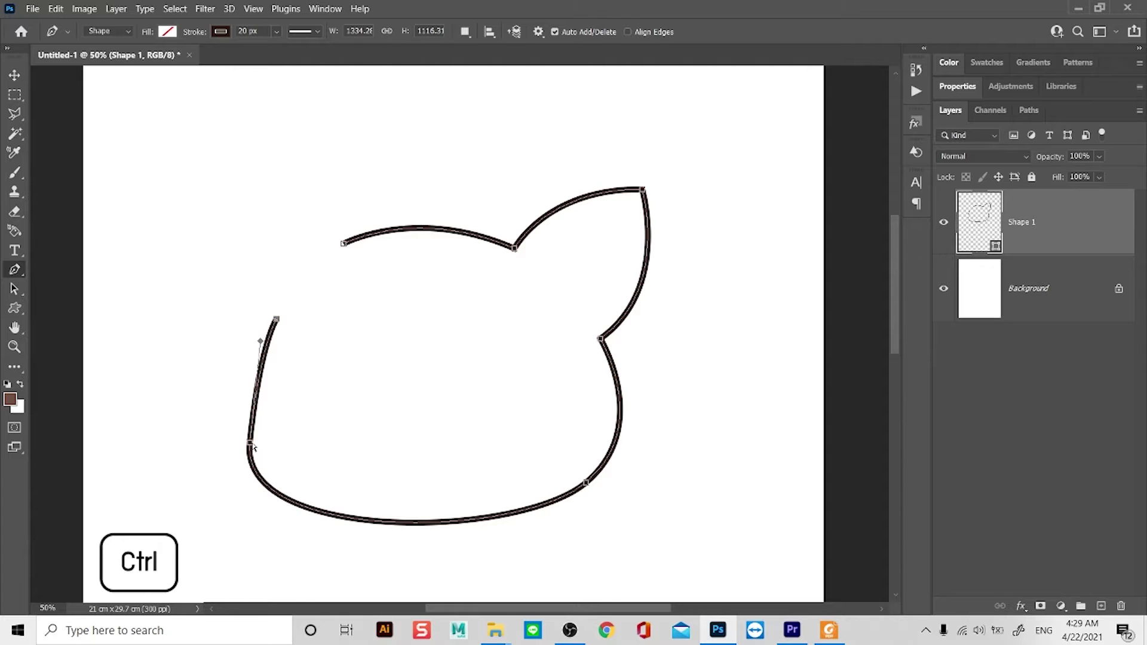
pyautogui.moveTo(251, 444); pyautogui.dragTo(244, 439)
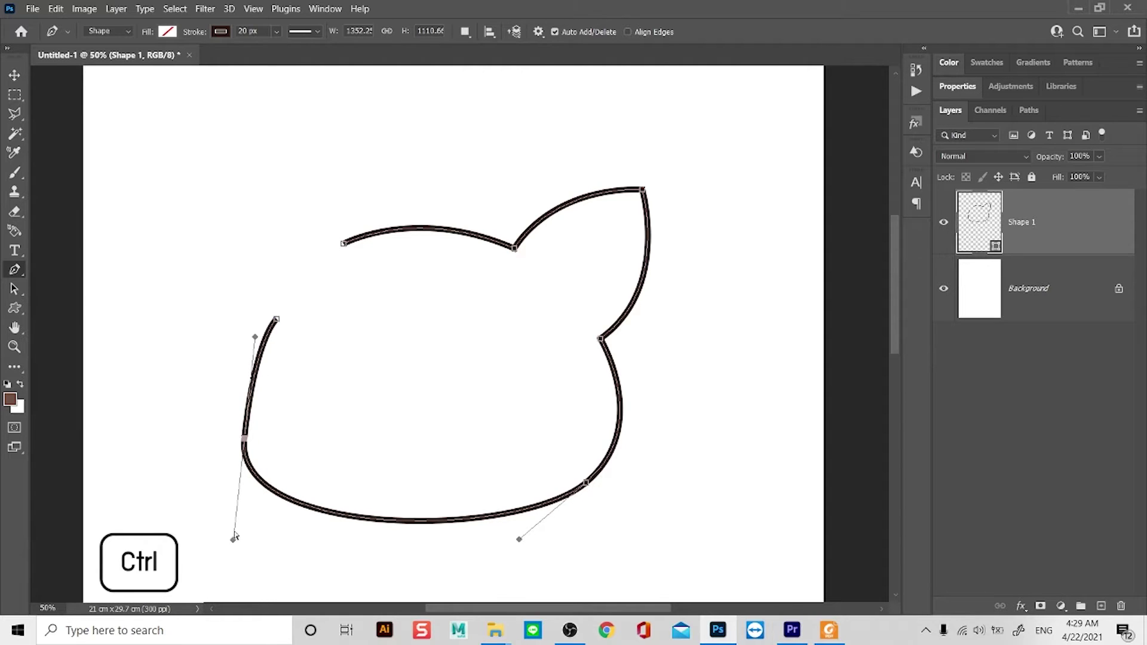
pyautogui.moveTo(233, 540); pyautogui.dragTo(243, 537)
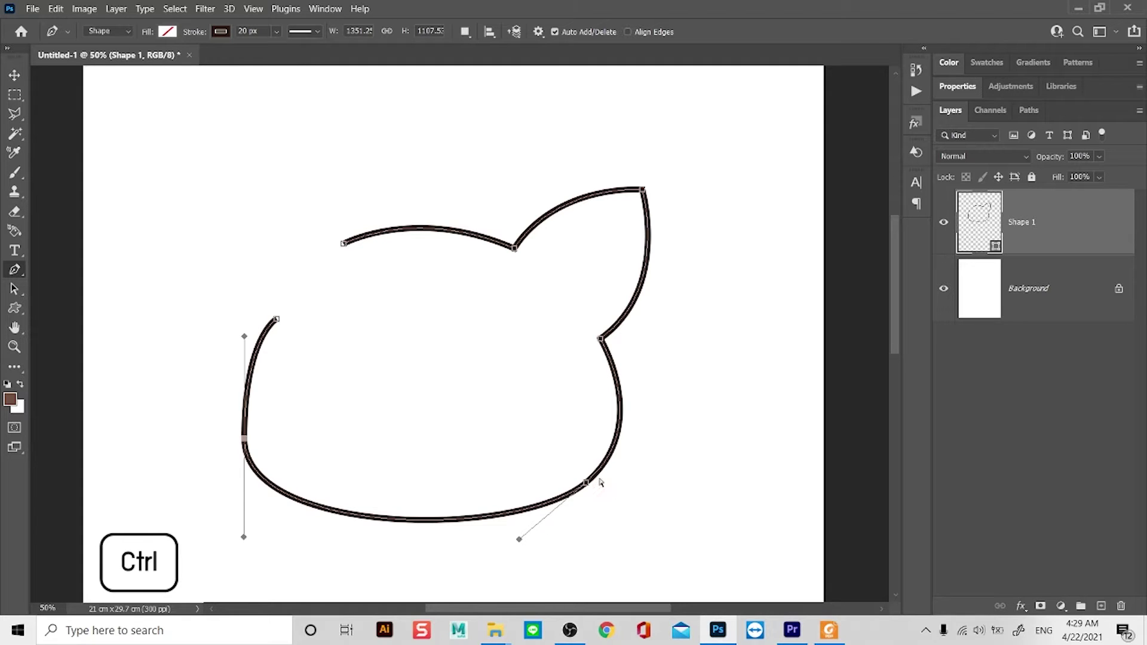
# Refine the anchors at the lower right cheek and both ends of the right ear, and finish the open head outline
pyautogui.moveTo(586, 482); pyautogui.dragTo(574, 497)
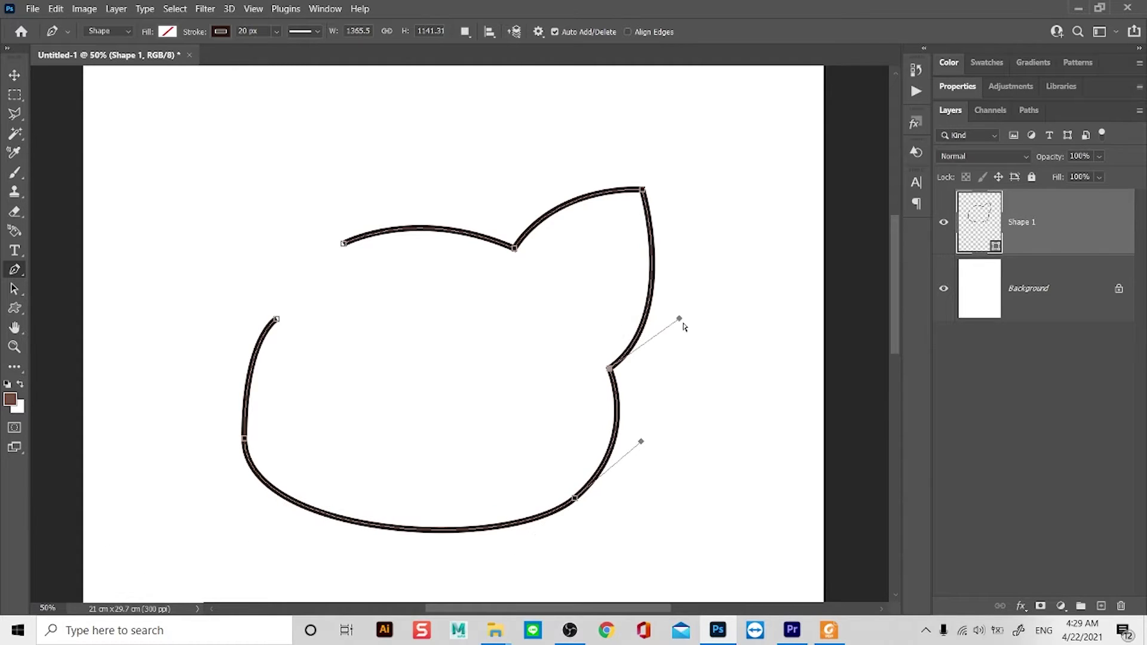
pyautogui.moveTo(678, 318); pyautogui.dragTo(674, 314)
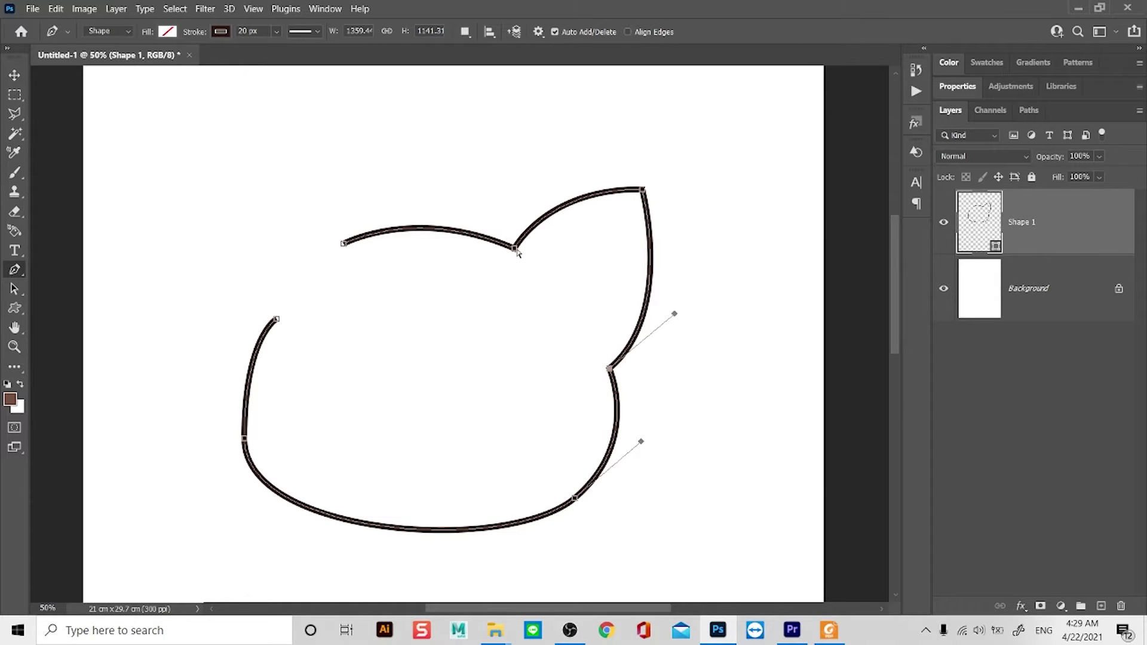
pyautogui.moveTo(515, 249); pyautogui.dragTo(501, 243)
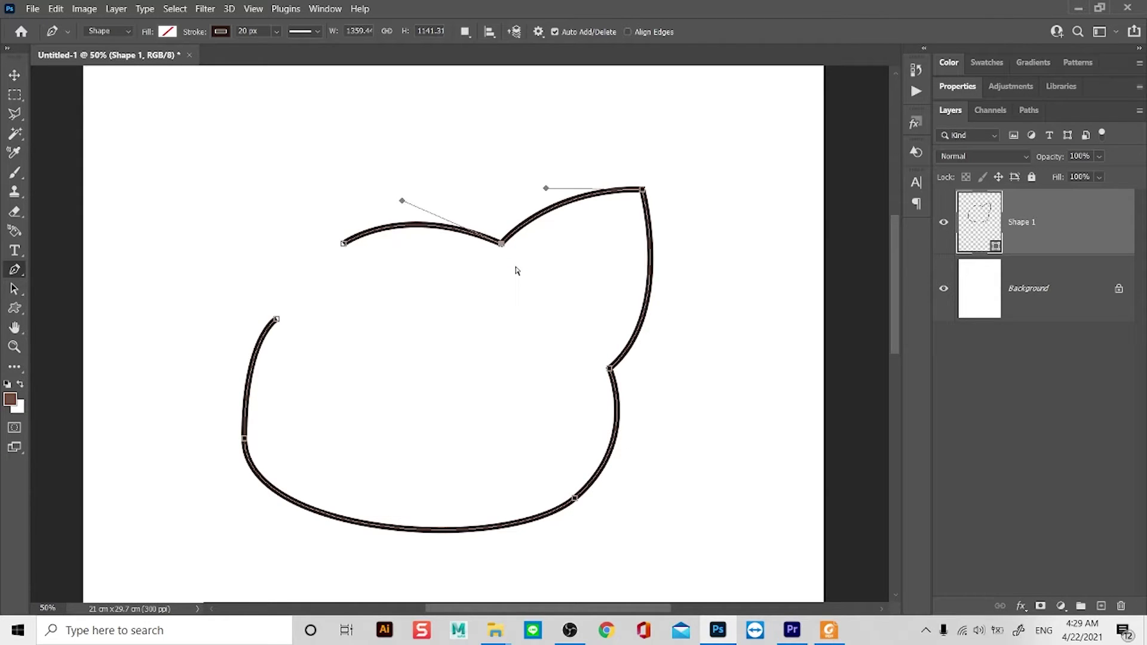
pyautogui.press('ctrl')
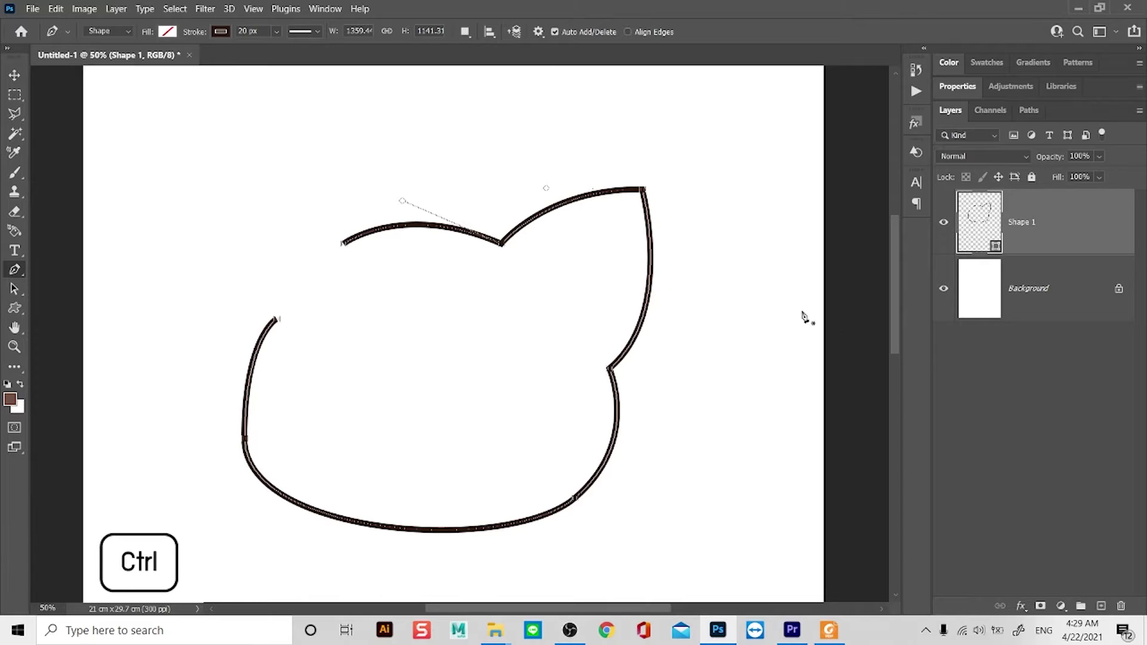
pyautogui.keyDown('ctrl'); pyautogui.keyDown('alt'); pyautogui.click(679, 276); pyautogui.keyUp('alt'); pyautogui.keyUp('ctrl')
pyautogui.keyDown('ctrl'); pyautogui.click(656, 301); pyautogui.keyUp('ctrl')
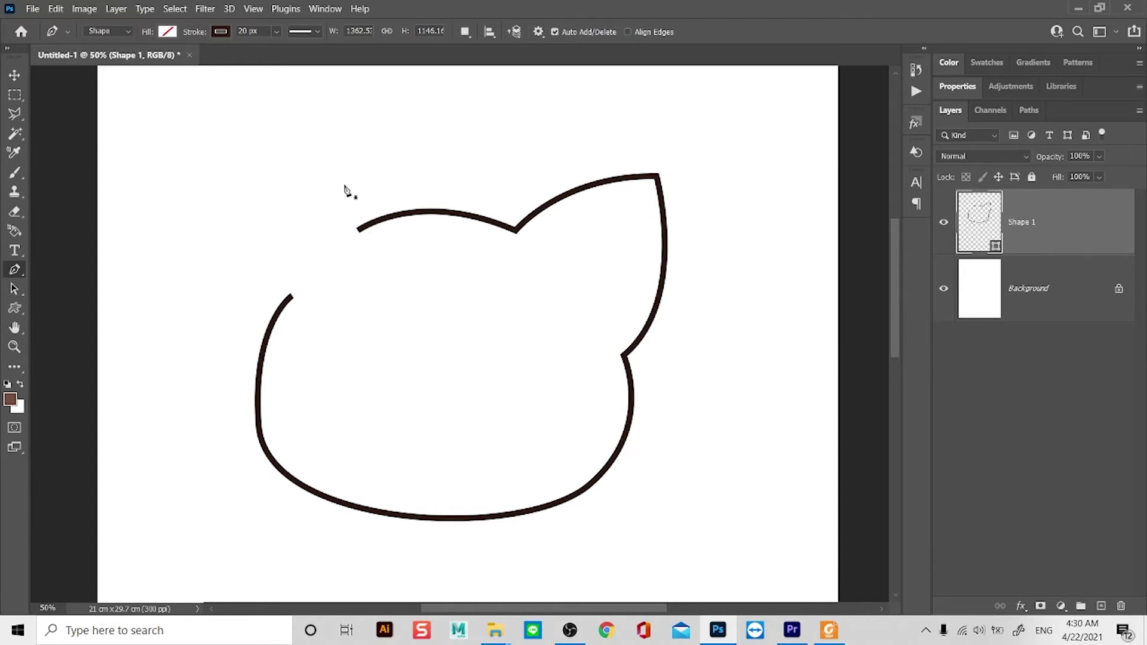
# Draw the pointed left ear as a separate open shape about 470 by 465 px, bridging the gap in the head outline
pyautogui.click(275, 315)
pyautogui.click(243, 177)
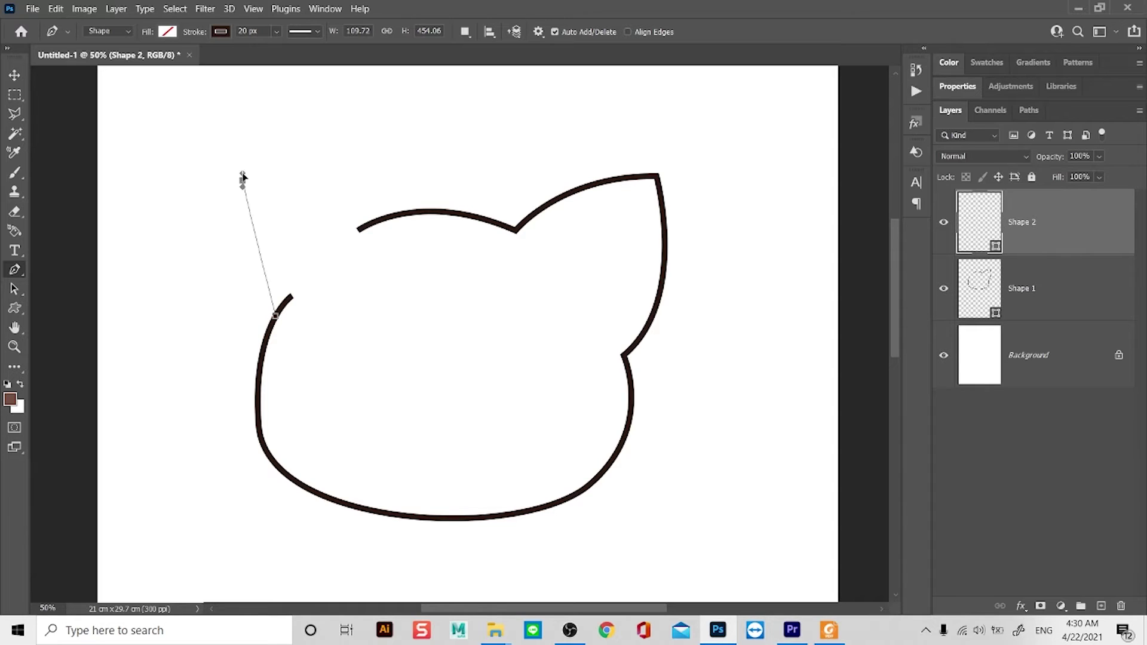
pyautogui.moveTo(242, 177); pyautogui.dragTo(257, 116)
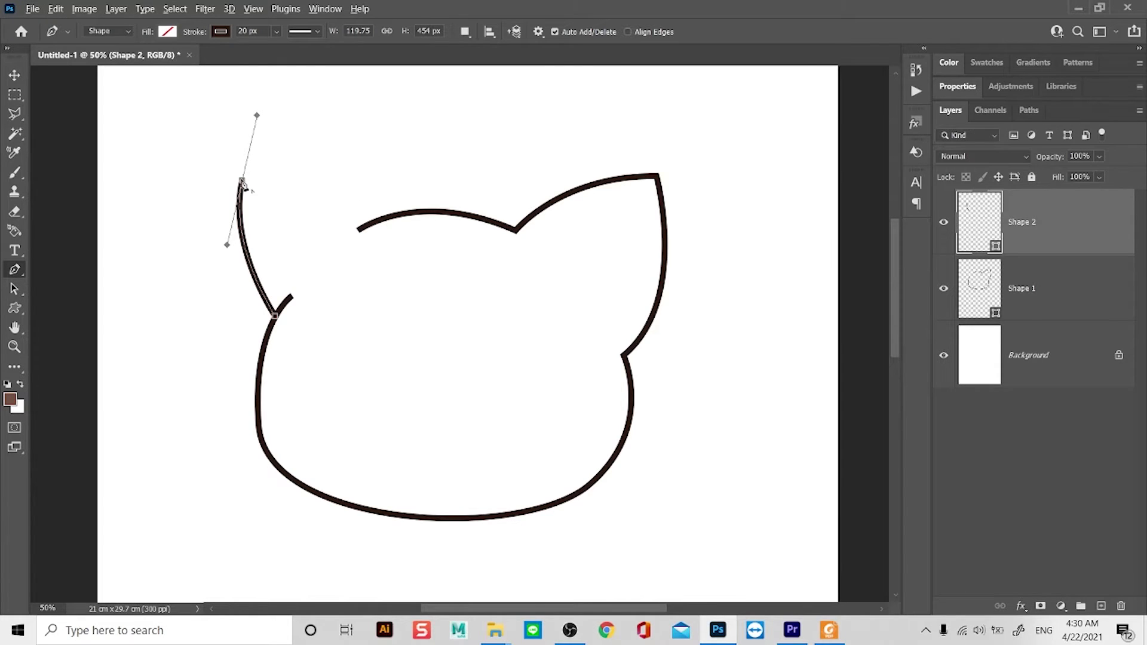
pyautogui.keyDown('alt'); pyautogui.click(242, 179); pyautogui.keyUp('alt')
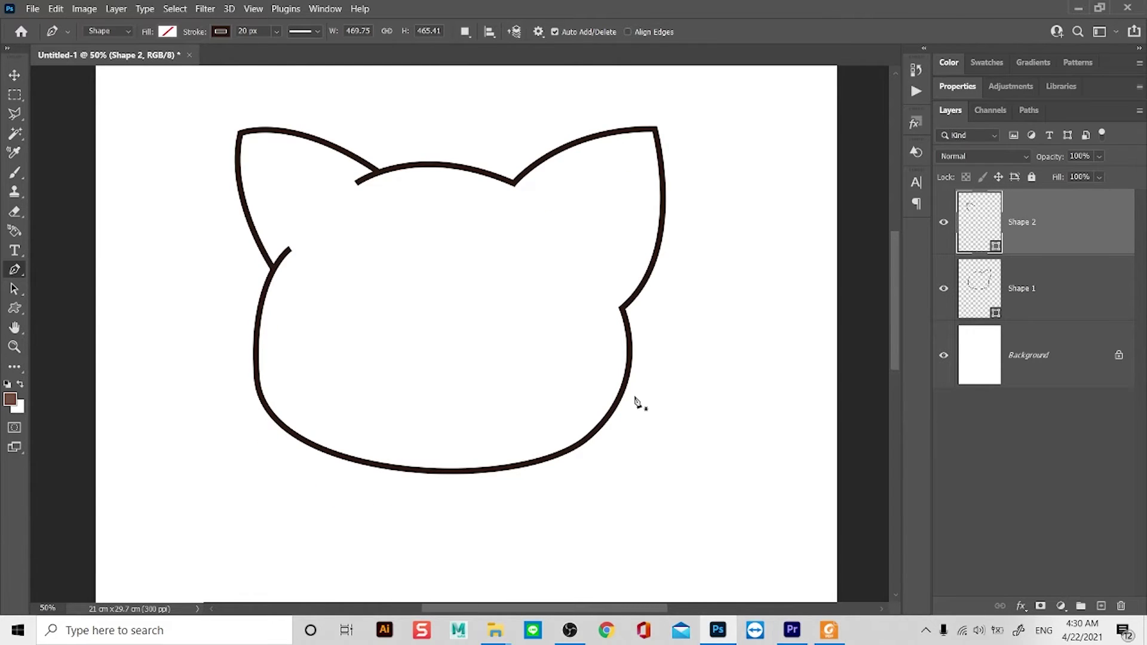
# Draw two open arched shapes for the closed eyes, the right about 222 by 46 px and the left about 176 by 81 px
pyautogui.click(476, 355)
pyautogui.moveTo(543, 347); pyautogui.dragTo(585, 364)
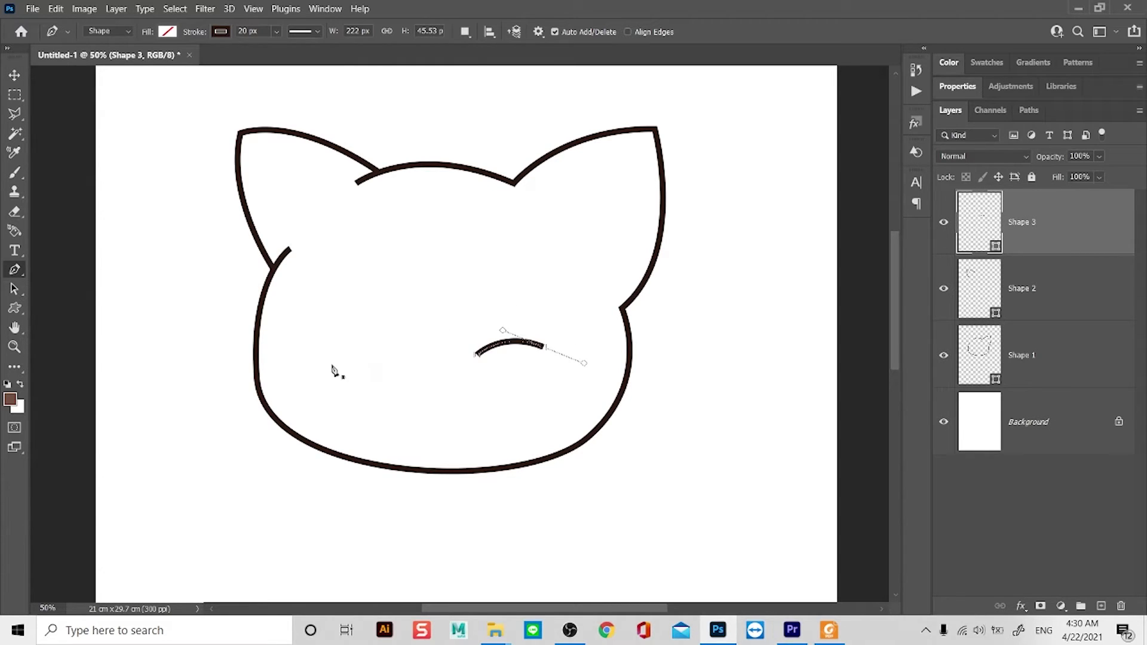
pyautogui.click(338, 347)
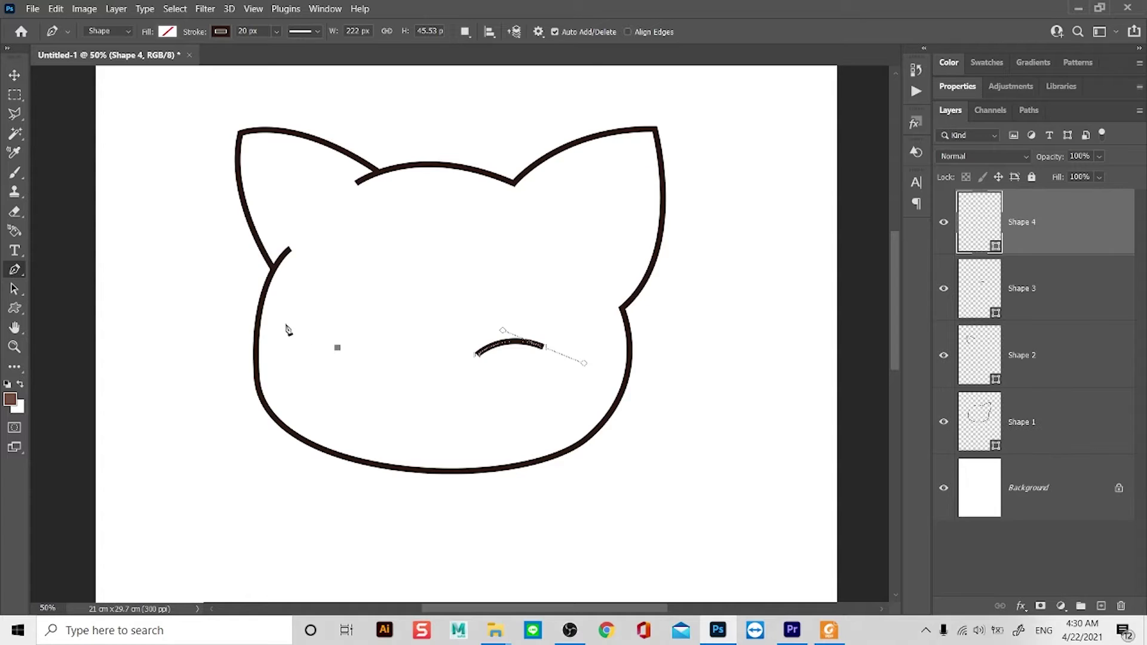
pyautogui.moveTo(284, 325); pyautogui.dragTo(253, 334)
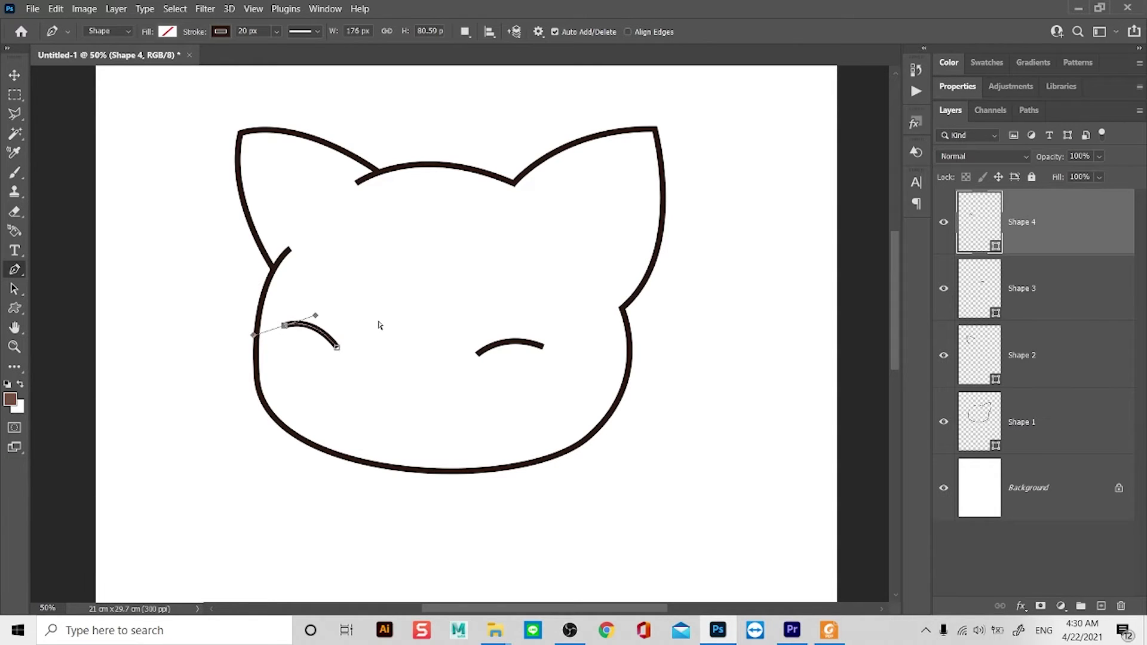
pyautogui.press('Escape')
# Draw a small closed downward-pointing triangle as the nose, between and below the eyes
pyautogui.click(392, 410)
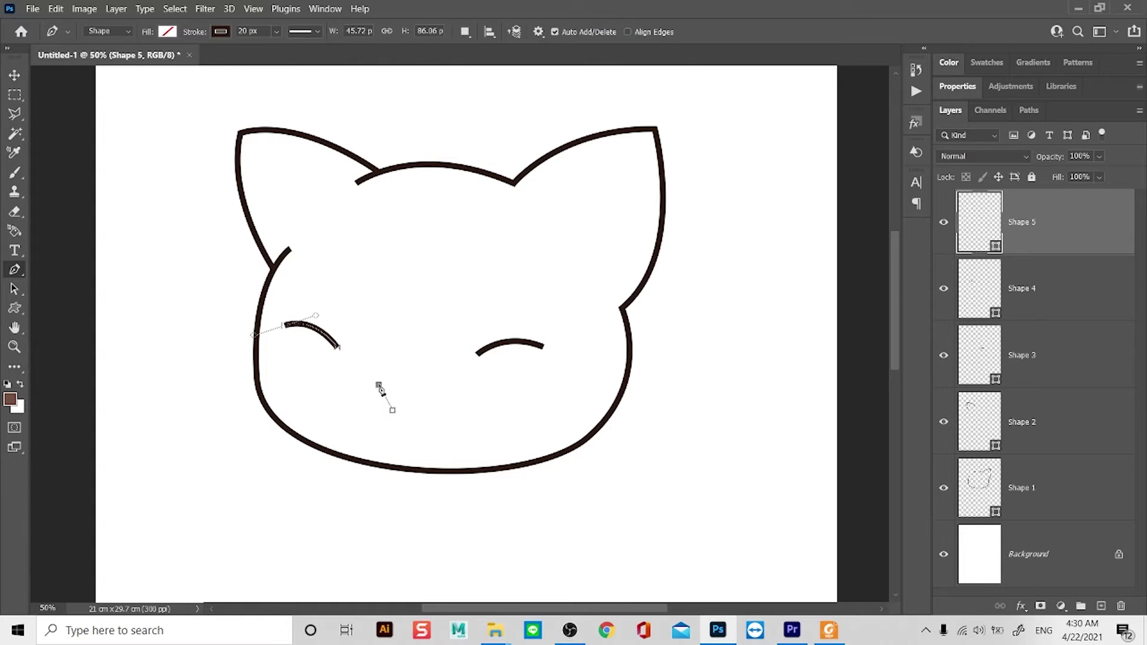
pyautogui.click(379, 386)
pyautogui.click(414, 387)
pyautogui.click(393, 411)
# Draw the mouth as two open curves from the nose tip, the right about 152 by 66 px and the left about 100 by 58 px
pyautogui.click(393, 412)
pyautogui.moveTo(437, 426); pyautogui.dragTo(463, 406)
pyautogui.press('Escape')
pyautogui.click(392, 411)
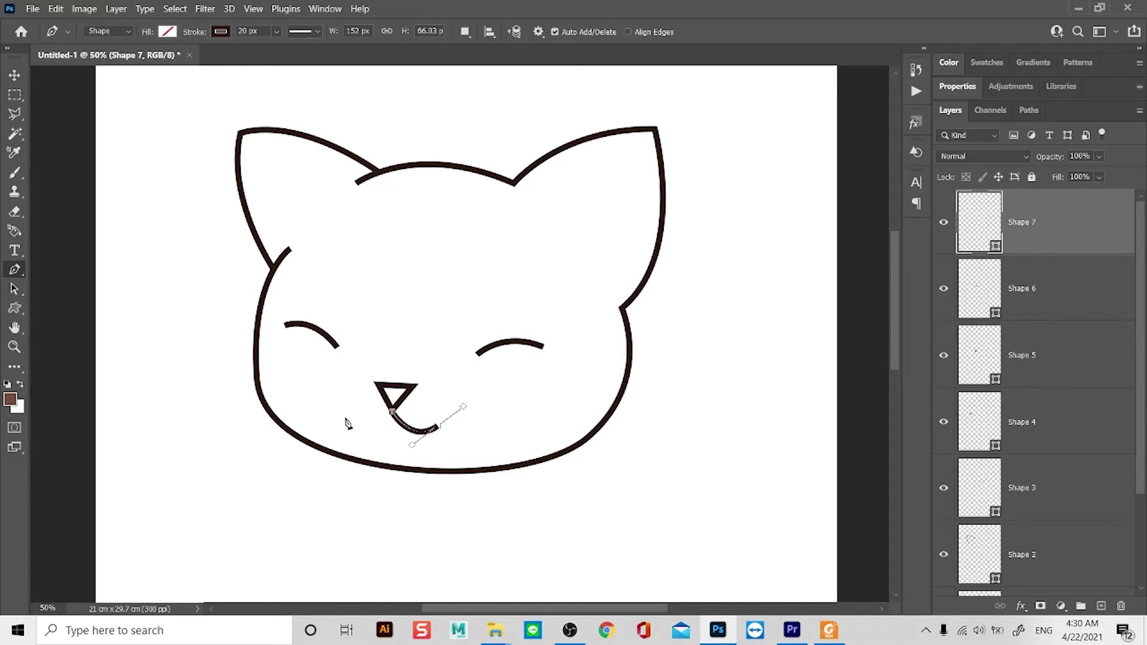
pyautogui.moveTo(346, 419); pyautogui.dragTo(315, 394)
pyautogui.hotkey('ctrl', 'z')
pyautogui.moveTo(362, 427); pyautogui.dragTo(337, 420)
# Move the head outline's anchor at the right ear's lower base slightly outward and adjust the handle shaping the ear's outer side
pyautogui.keyDown('alt'); pyautogui.click(495, 374); pyautogui.keyUp('alt')
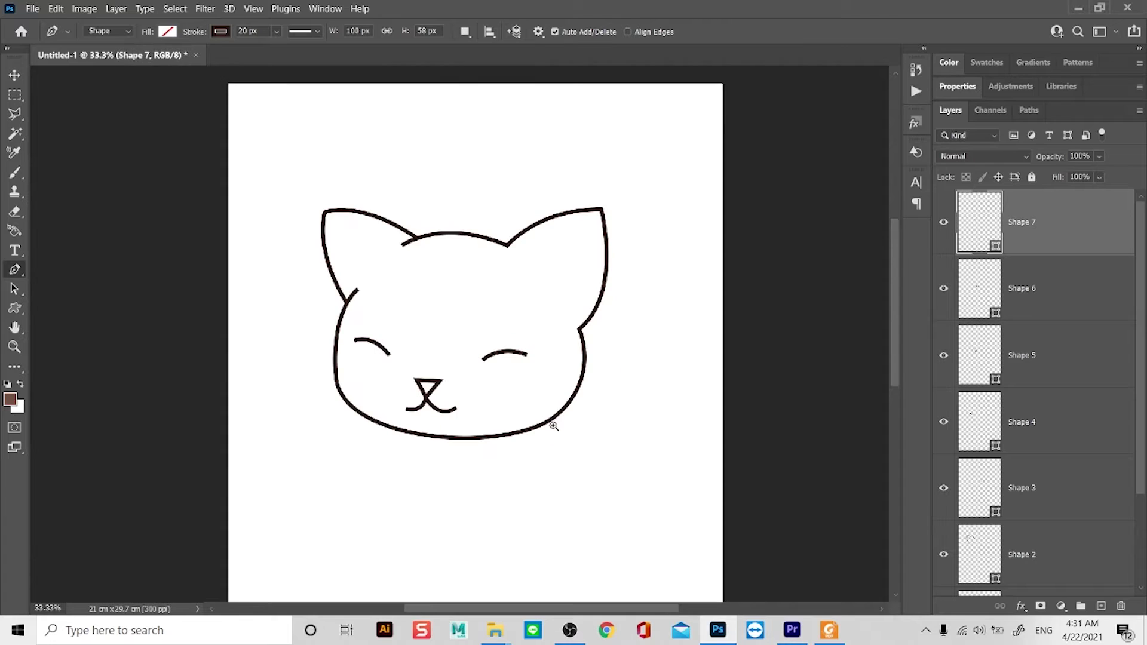
pyautogui.keyDown('ctrl'); pyautogui.click(510, 393); pyautogui.keyUp('ctrl')
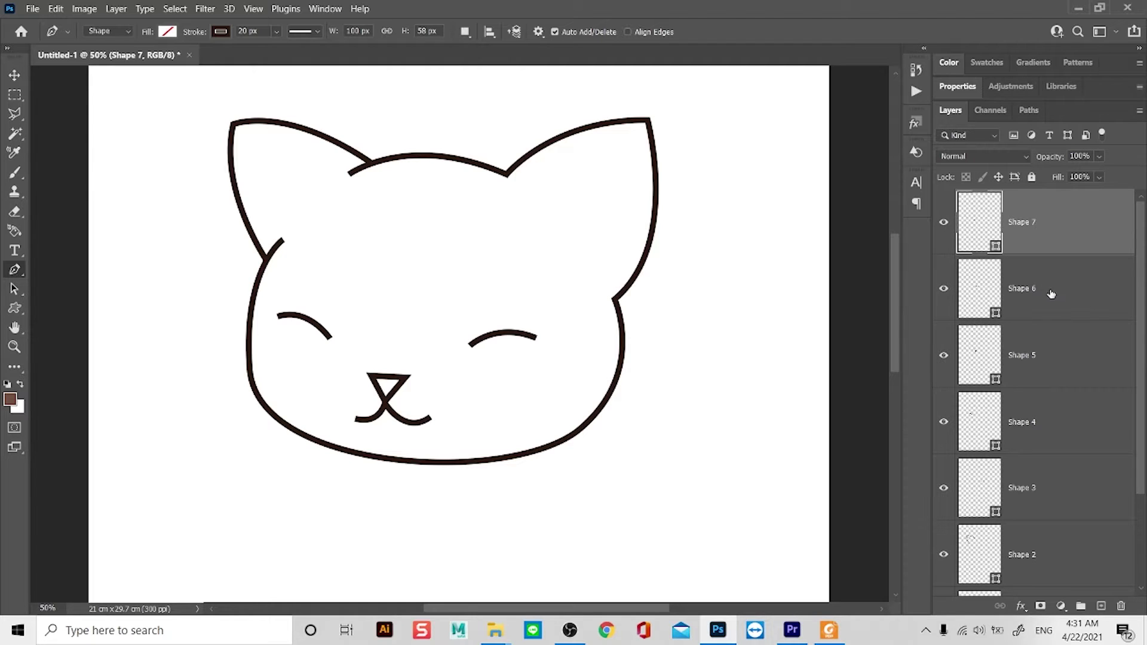
pyautogui.scroll(-2, 1052, 335)
pyautogui.click(1057, 475)
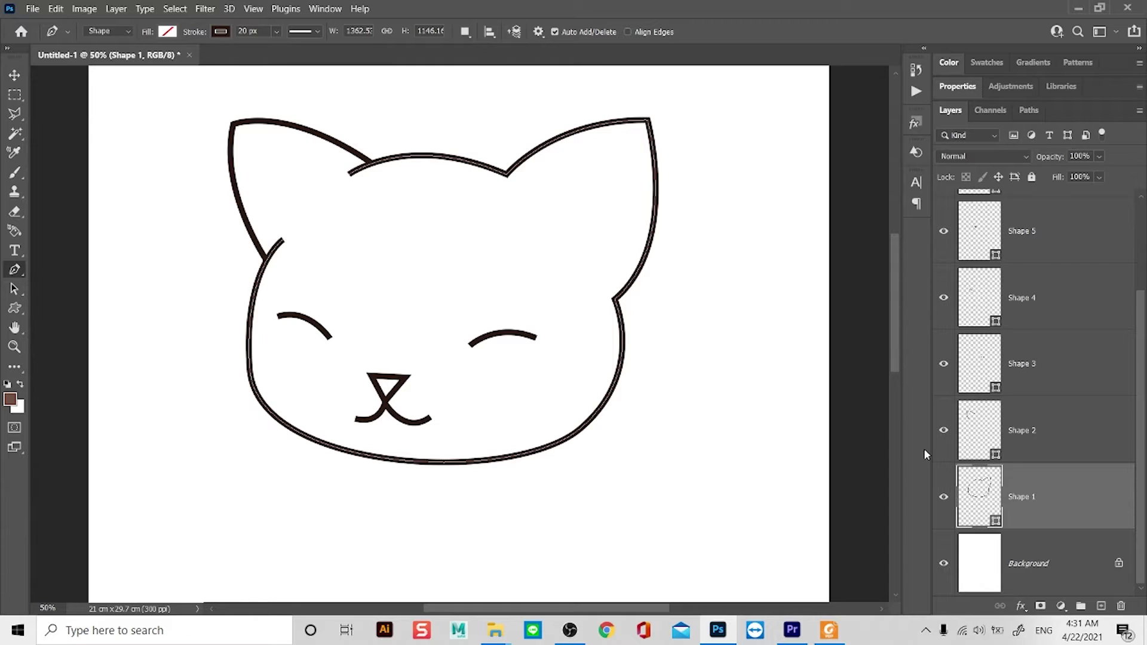
pyautogui.keyDown('ctrl'); pyautogui.click(619, 310); pyautogui.keyUp('ctrl')
pyautogui.moveTo(615, 300); pyautogui.dragTo(623, 304)
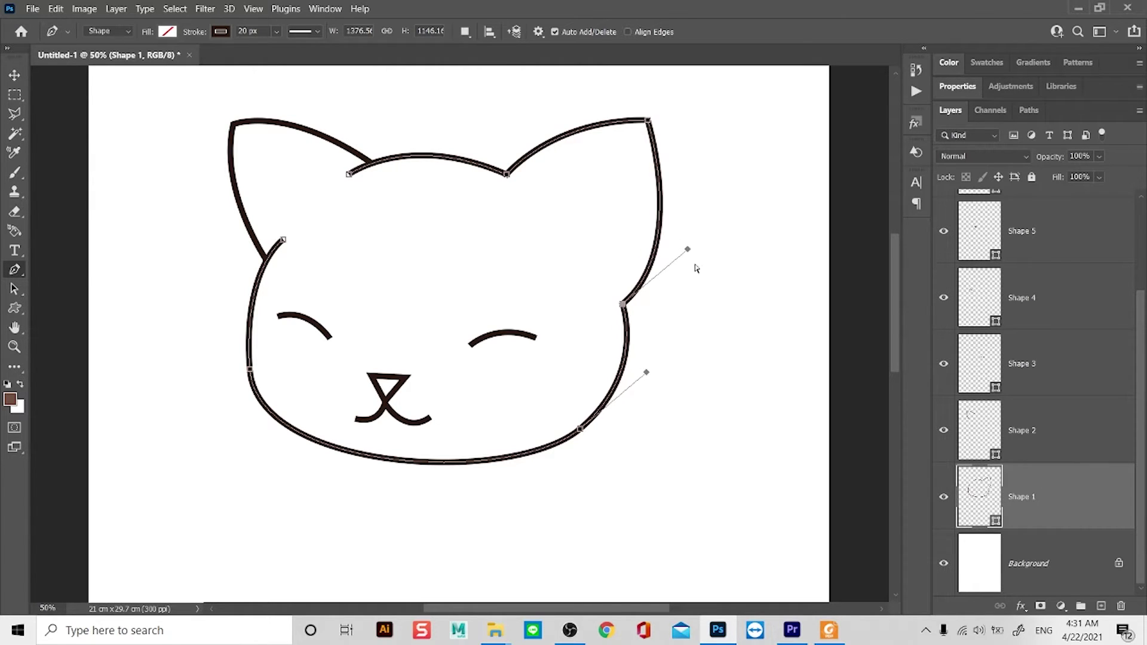
pyautogui.moveTo(687, 251); pyautogui.dragTo(684, 245)
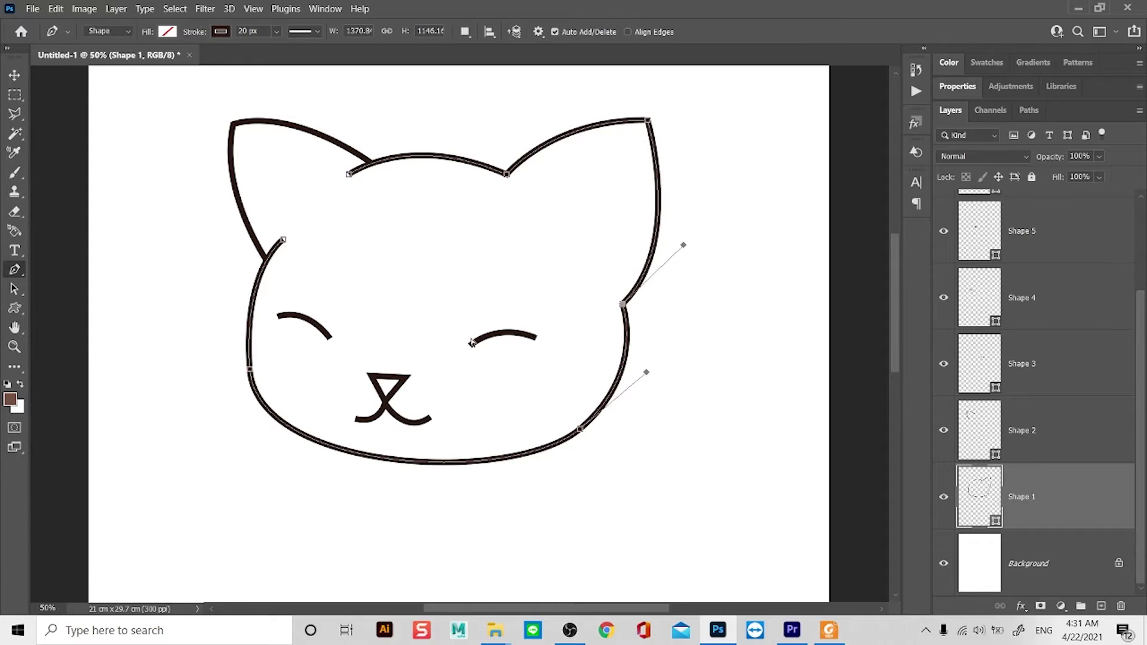
# Move the head outline's left cheek anchor slightly outward and reshape the handles there and at the lower right cheek for a rounder chin
pyautogui.click(251, 367)
pyautogui.moveTo(258, 476); pyautogui.dragTo(249, 471)
pyautogui.moveTo(250, 371); pyautogui.dragTo(244, 365)
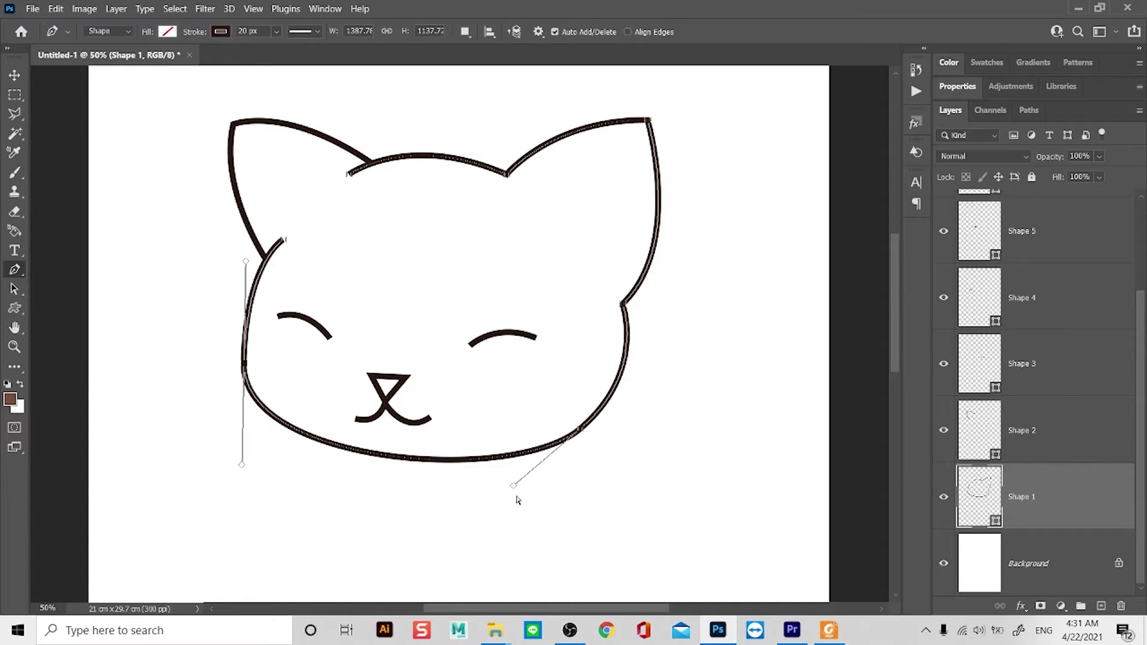
pyautogui.moveTo(512, 485); pyautogui.dragTo(481, 508)
pyautogui.keyDown('alt'); pyautogui.click(474, 399); pyautogui.keyUp('alt')
pyautogui.keyDown('ctrl'); pyautogui.click(599, 425); pyautogui.keyUp('ctrl')
pyautogui.keyDown('ctrl'); pyautogui.click(509, 388); pyautogui.keyUp('ctrl')
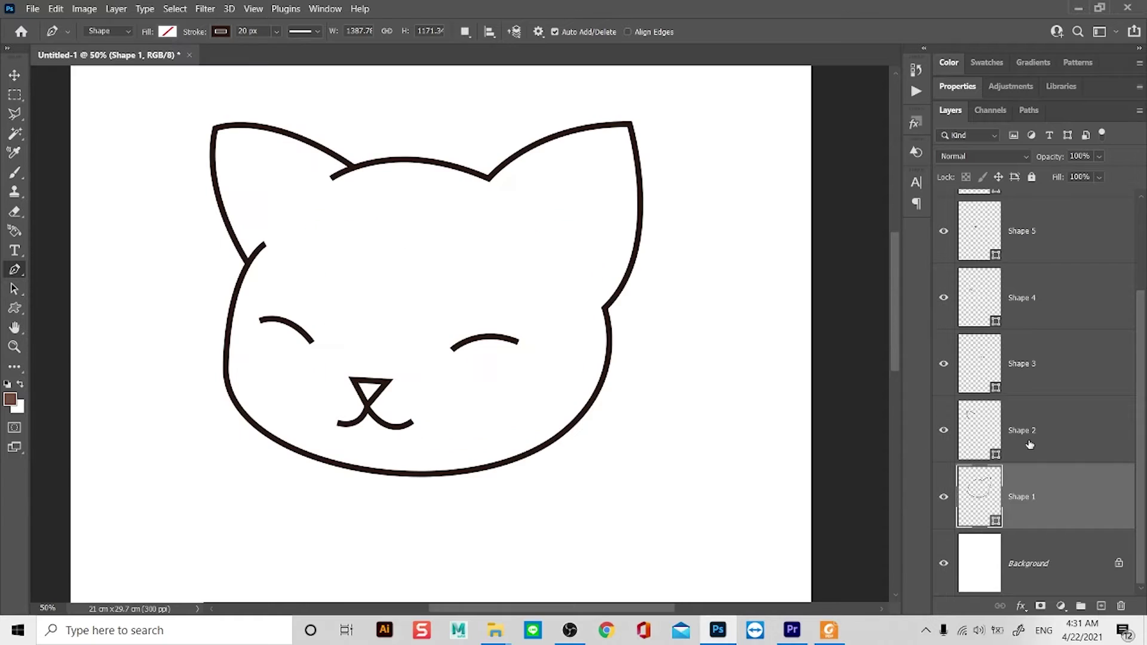
# Select all seven shape layers from Shape 1 to Shape 7 and set their stroke width to 30 px
pyautogui.scroll(2, 1079, 487)
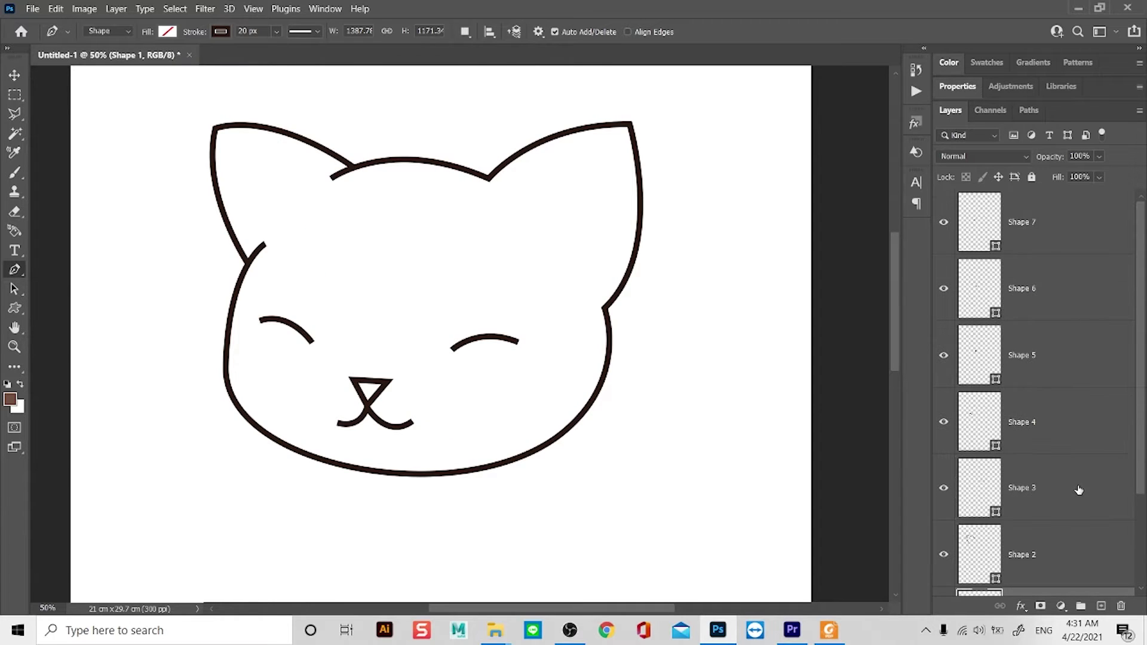
pyautogui.keyDown('shift'); pyautogui.click(1072, 237); pyautogui.keyUp('shift')
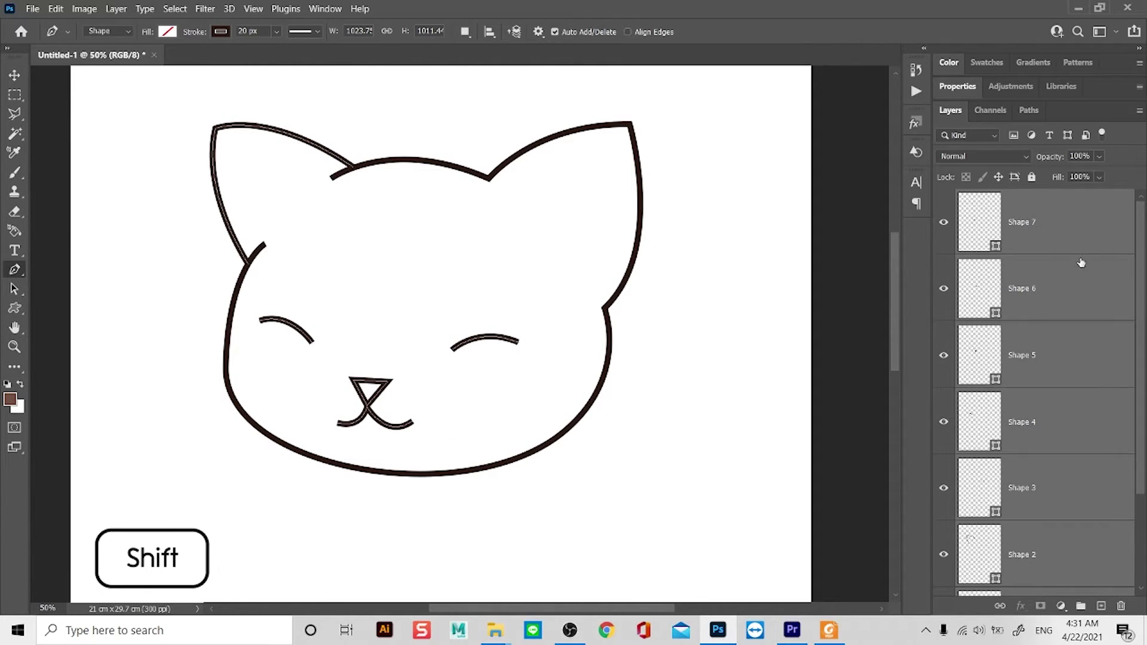
pyautogui.scroll(-2, 1102, 417)
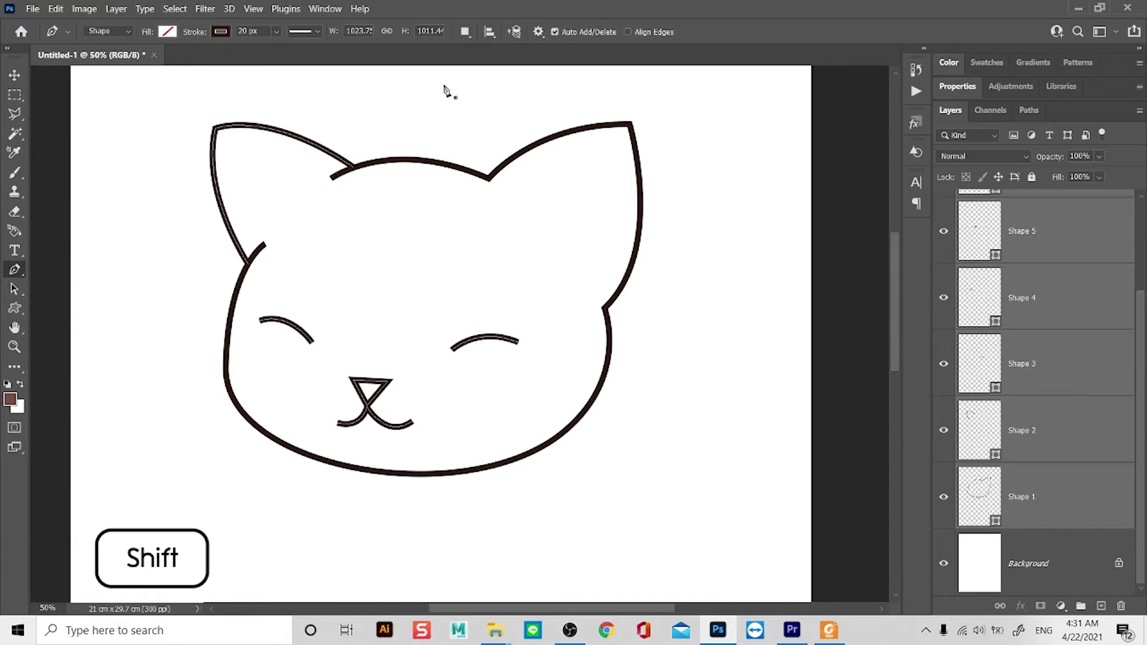
pyautogui.click(264, 35)
pyautogui.write('30')
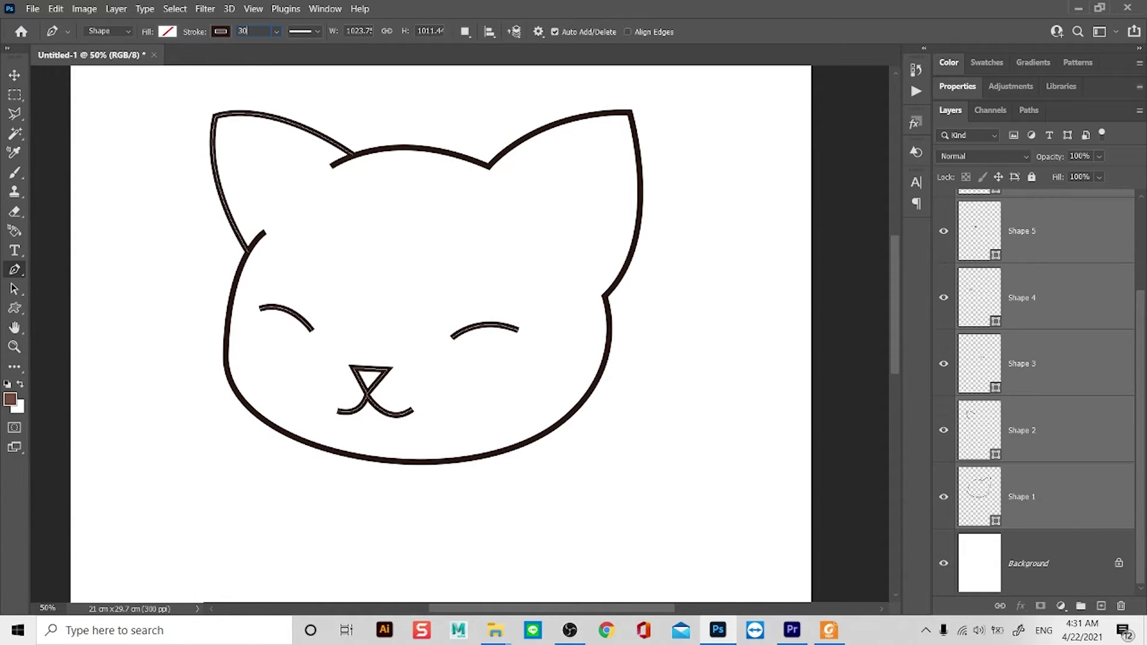
pyautogui.press('Return')
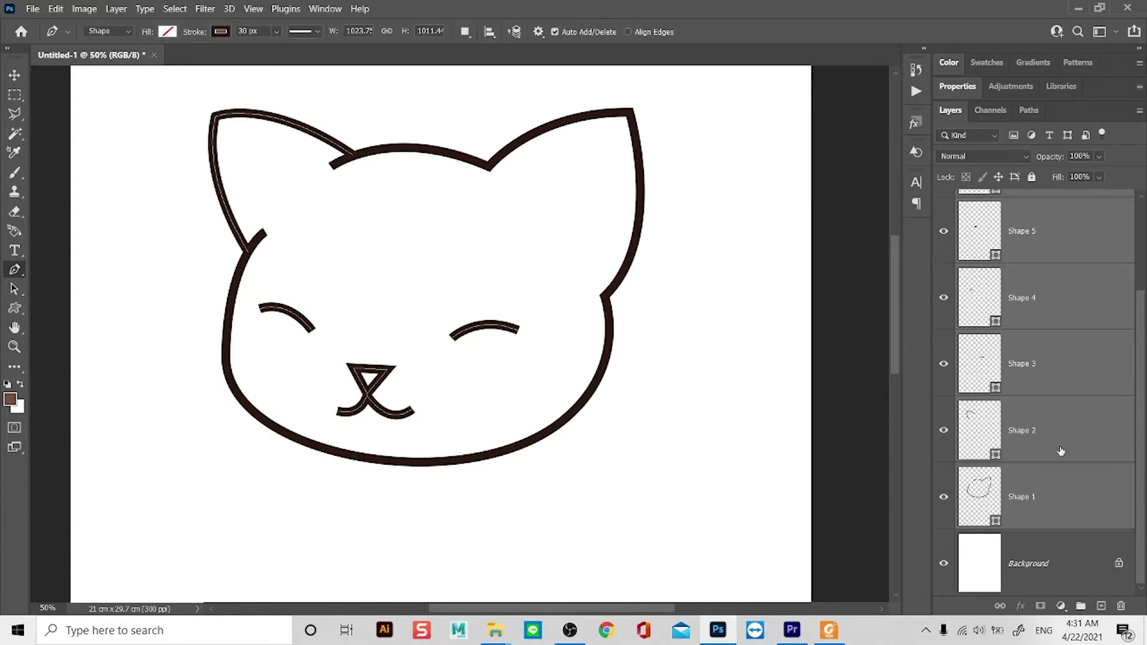
# Set the stroke width of all seven selected shapes to 40 px
pyautogui.scroll(3, 1063, 369)
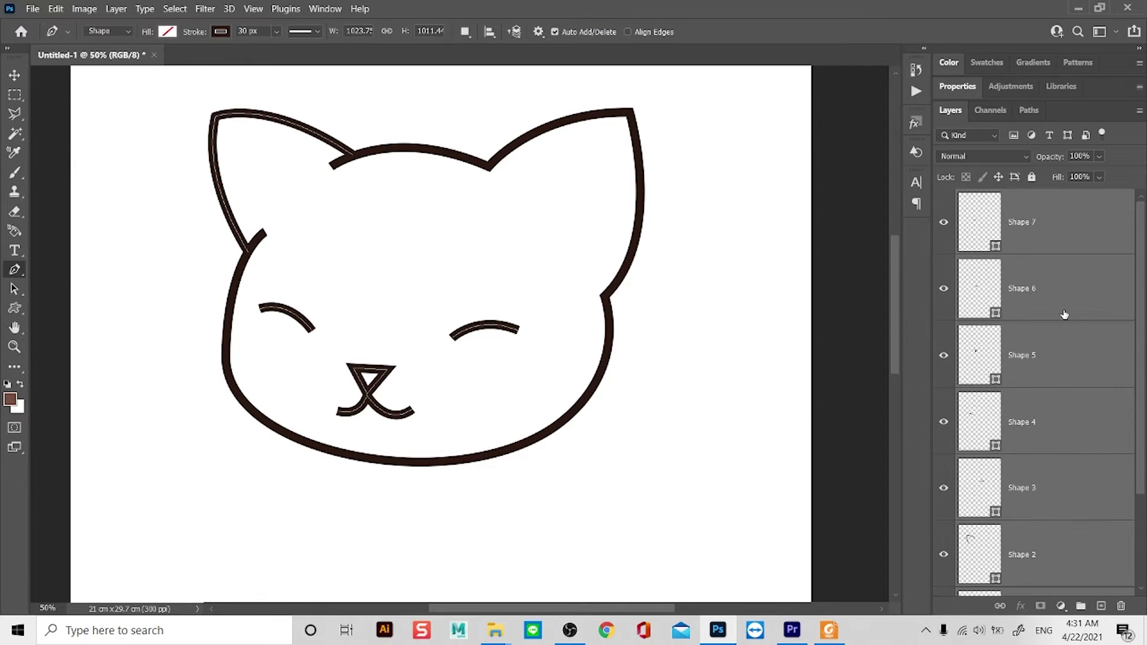
pyautogui.click(264, 29)
pyautogui.write('40')
pyautogui.press('Return')
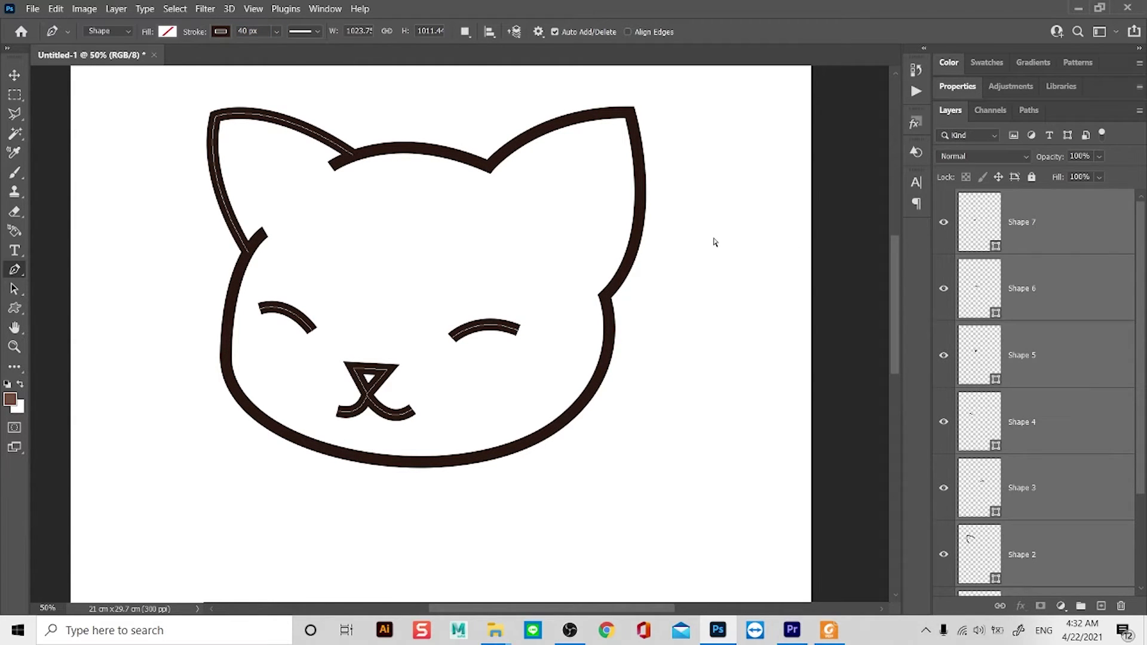
# Draw an open body outline about 930 by 1107 px from the head's right edge through the back, hind leg, belly and front leg
pyautogui.scroll(-1, 522, 326)
pyautogui.moveTo(481, 321); pyautogui.dragTo(466, 278)
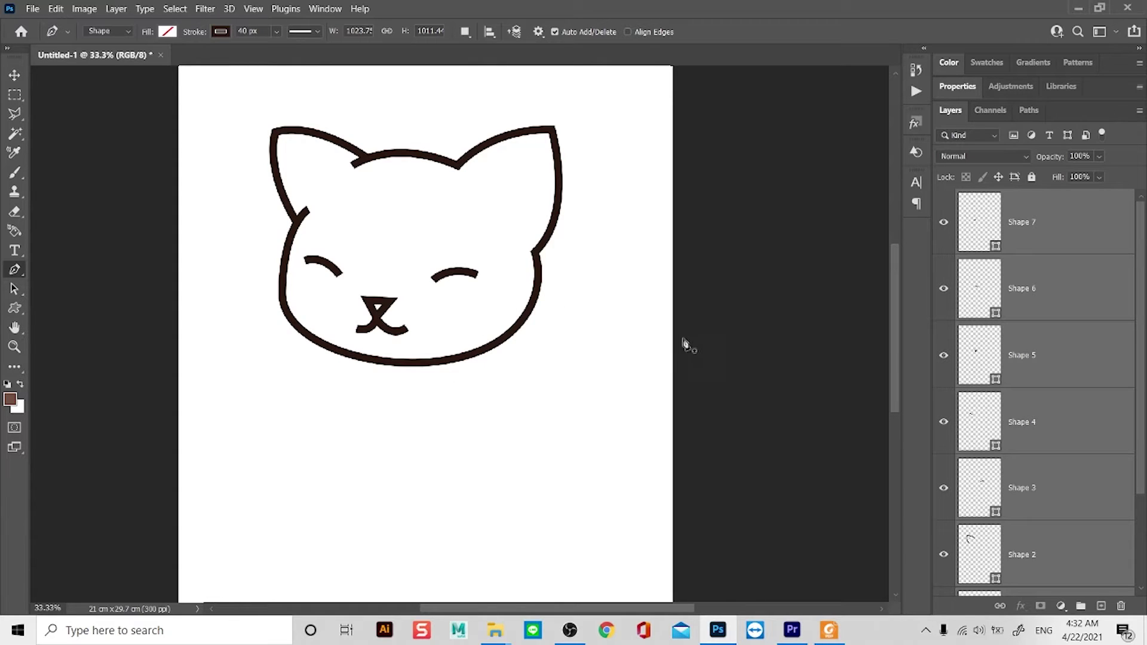
pyautogui.click(1069, 226)
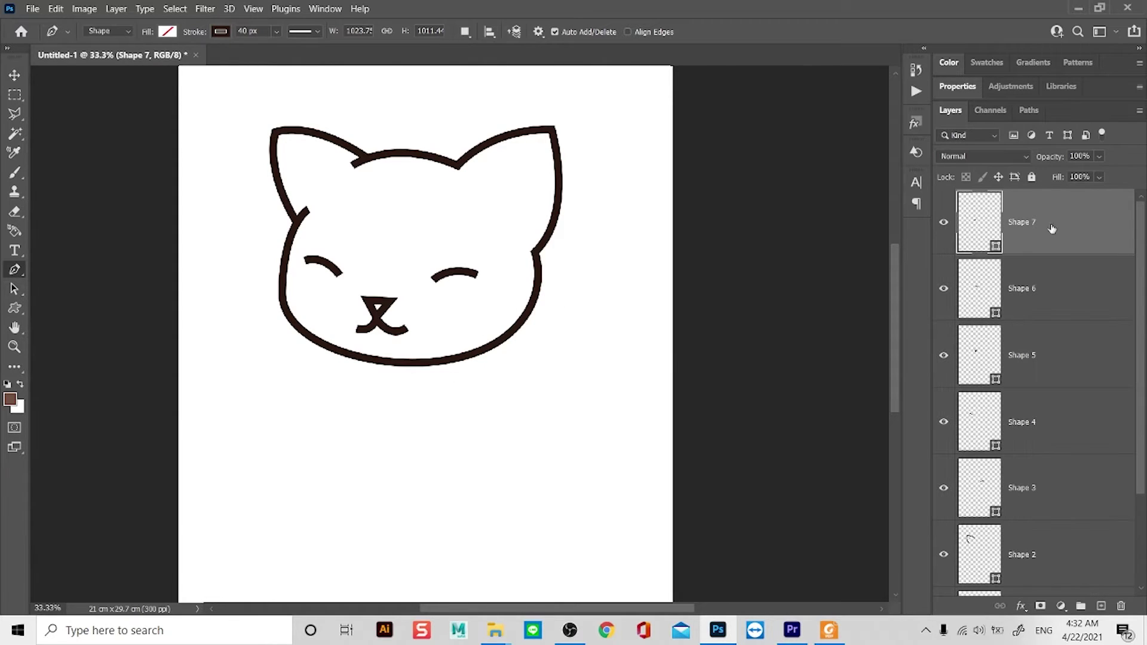
pyautogui.click(538, 262)
pyautogui.moveTo(564, 369)
pyautogui.mouseDown()
pyautogui.moveTo(527, 462)
pyautogui.moveTo(513, 402)
pyautogui.mouseUp()
pyautogui.moveTo(430, 432); pyautogui.dragTo(388, 494)
pyautogui.moveTo(431, 432)
pyautogui.mouseDown()
pyautogui.moveTo(431, 452)
pyautogui.moveTo(395, 430)
pyautogui.moveTo(404, 398)
pyautogui.mouseUp()
pyautogui.click(401, 403)
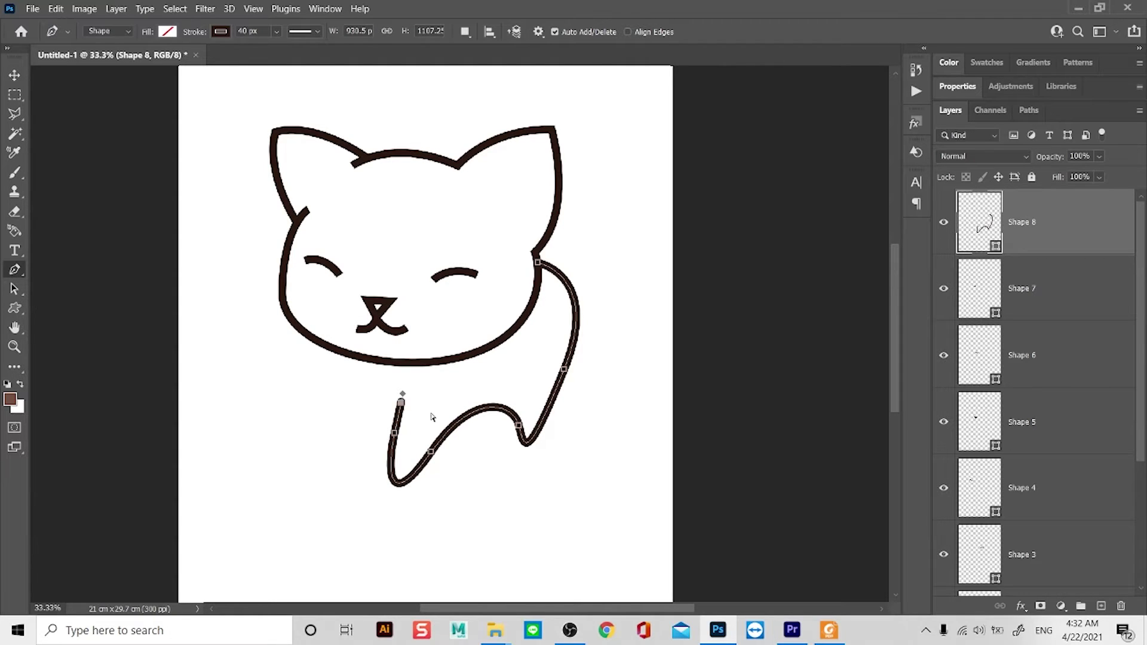
pyautogui.keyDown('ctrl'); pyautogui.click(545, 448); pyautogui.keyUp('ctrl')
pyautogui.keyDown('ctrl'); pyautogui.click(448, 420); pyautogui.keyUp('ctrl')
# Draw an open curved chest line about 109 by 443 px down from the chin, beside the front leg
pyautogui.keyDown('ctrl'); pyautogui.keyDown('alt'); pyautogui.click(448, 395); pyautogui.keyUp('alt'); pyautogui.keyUp('ctrl')
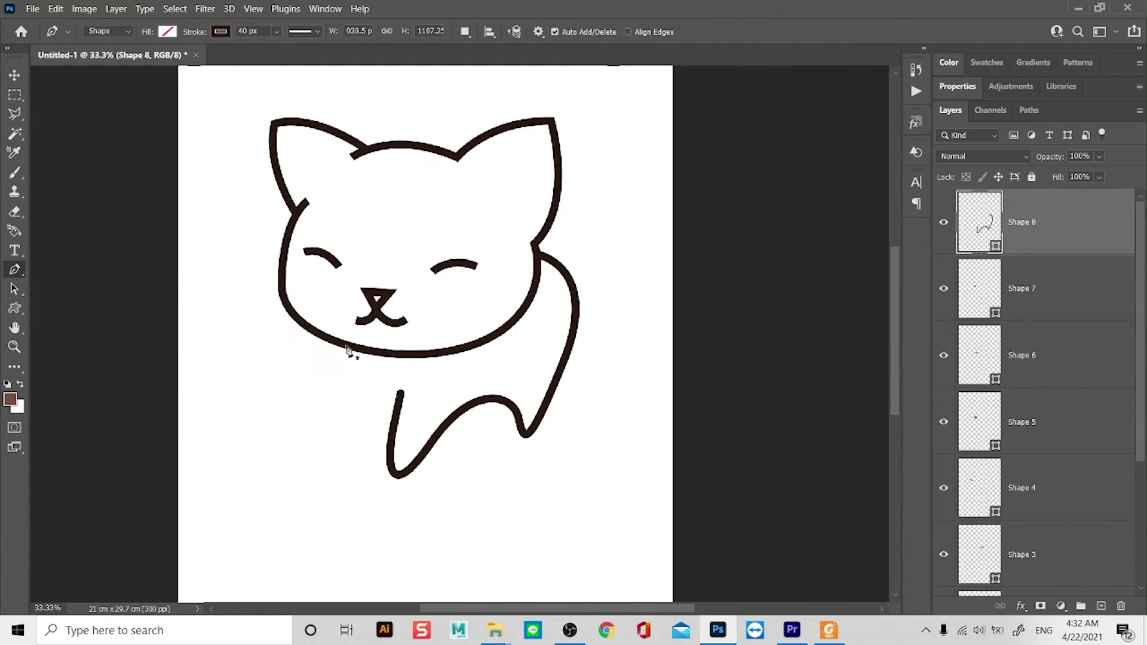
pyautogui.click(346, 345)
pyautogui.moveTo(364, 433); pyautogui.dragTo(396, 480)
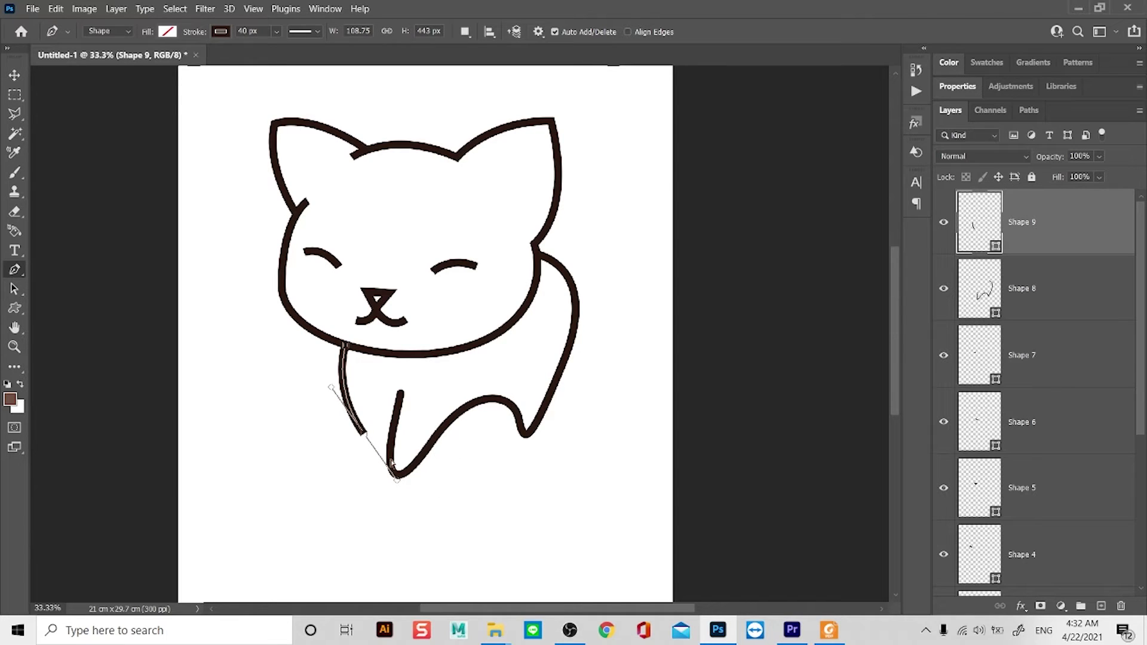
# Reshape the body outline by flattening the belly curve's direction handle and moving the rear anchor outward
pyautogui.click(1020, 299)
pyautogui.moveTo(363, 511); pyautogui.dragTo(432, 428)
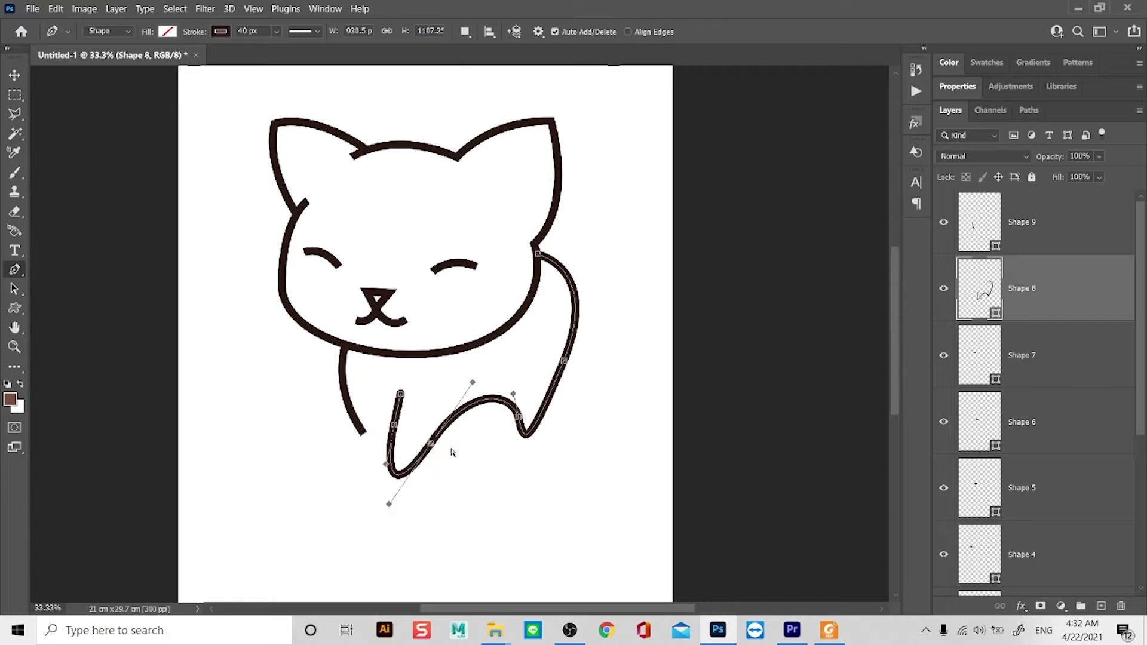
pyautogui.moveTo(479, 383); pyautogui.dragTo(484, 397)
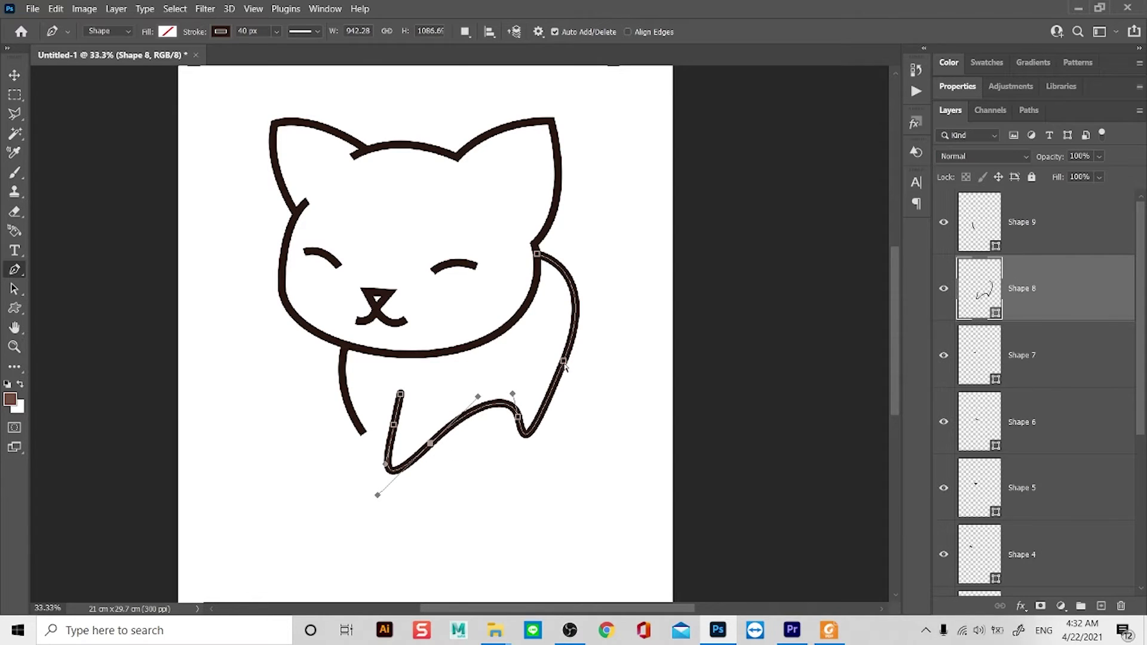
pyautogui.moveTo(564, 362); pyautogui.dragTo(585, 362)
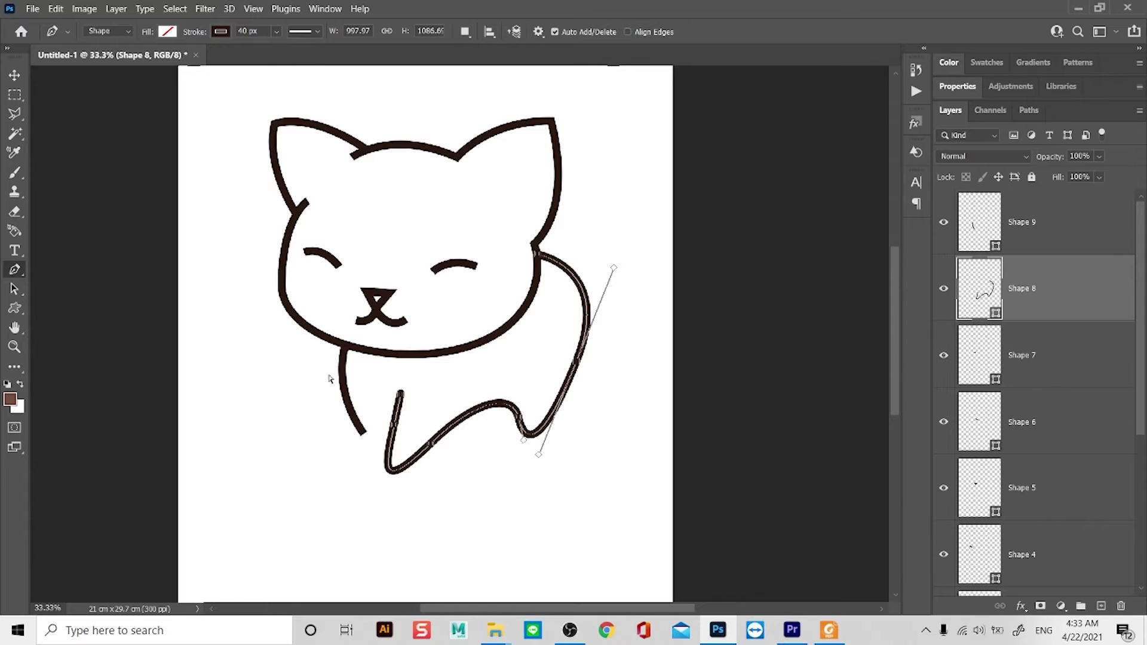
# Move the chest line's upper anchor outward along the chin and bow the curve outward with its lower handle
pyautogui.keyDown('ctrl'); pyautogui.click(348, 412); pyautogui.keyUp('ctrl')
pyautogui.keyDown('ctrl'); pyautogui.click(344, 366); pyautogui.keyUp('ctrl')
pyautogui.moveTo(345, 347); pyautogui.dragTo(328, 338)
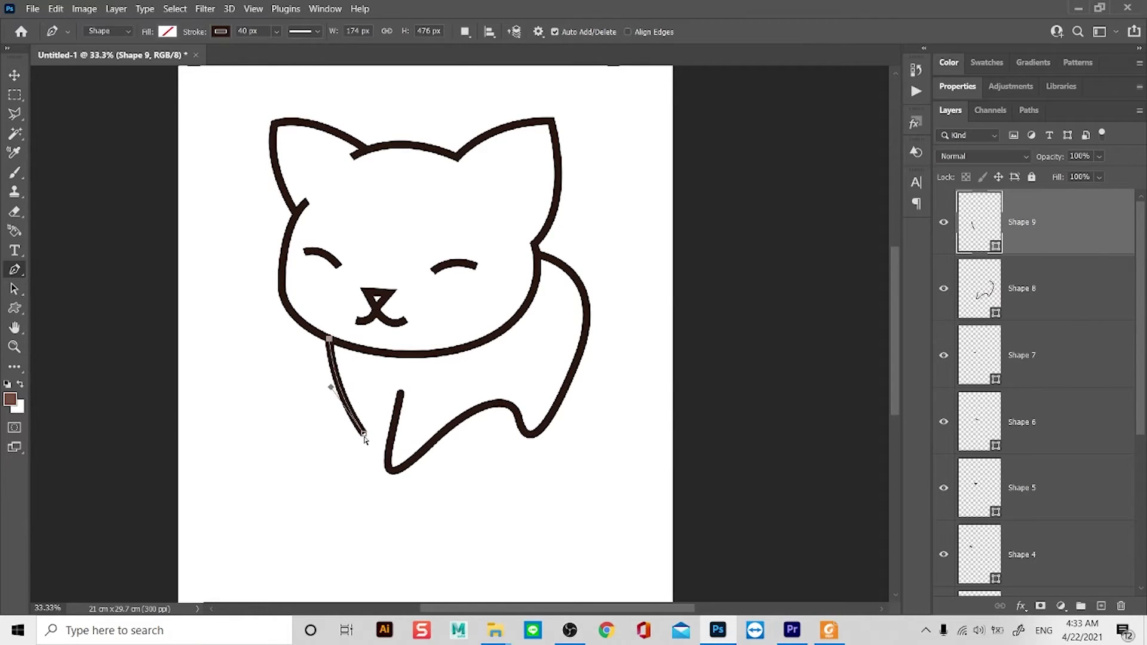
pyautogui.keyDown('ctrl'); pyautogui.click(364, 434); pyautogui.keyUp('ctrl')
pyautogui.moveTo(332, 387); pyautogui.dragTo(317, 387)
pyautogui.press('Return')
# Shift the front leg's anchors on the body outline slightly toward the chest line and open the stroke options
pyautogui.hotkey('ctrl', '-')
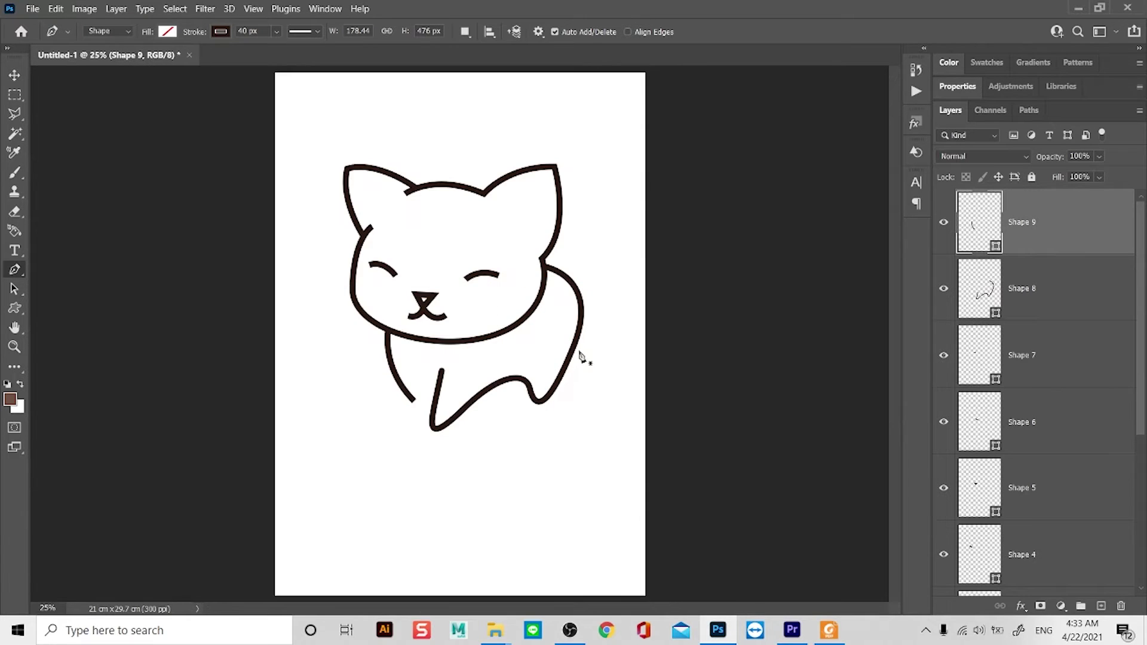
pyautogui.keyDown('ctrl'); pyautogui.click(575, 390); pyautogui.keyUp('ctrl')
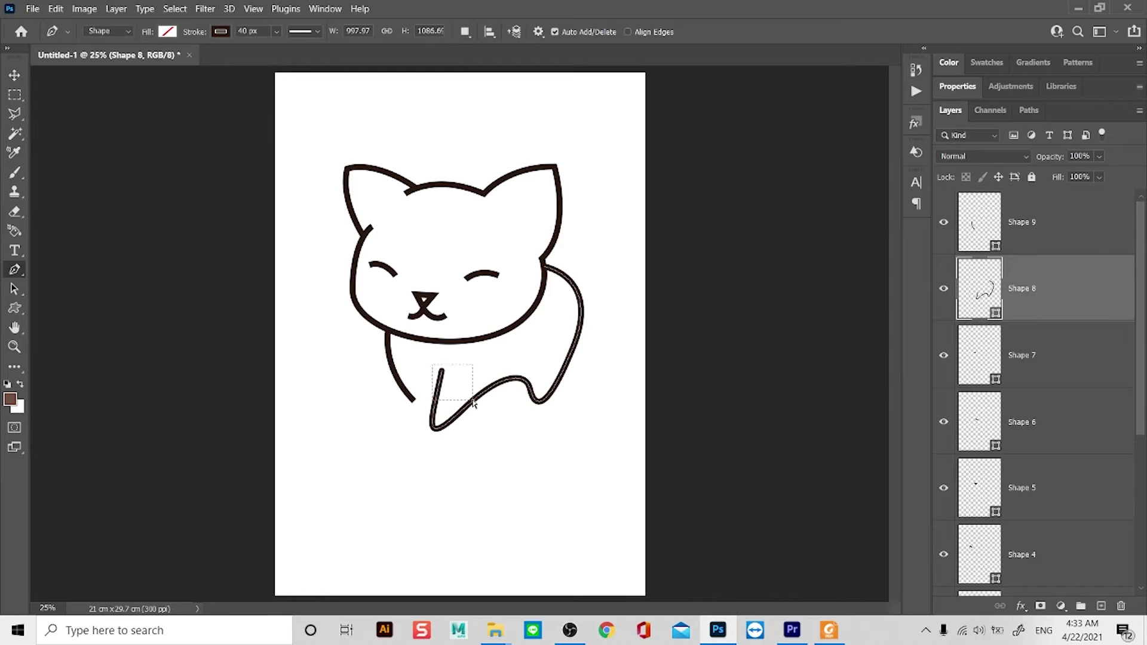
pyautogui.moveTo(441, 371); pyautogui.dragTo(437, 364)
pyautogui.click(311, 31)
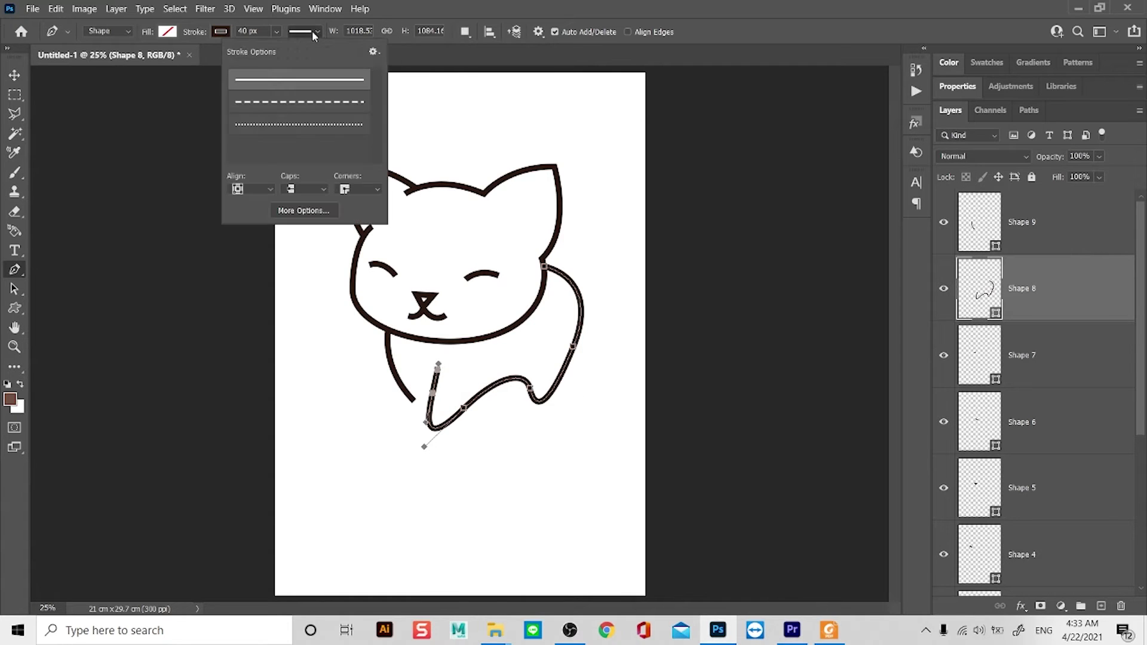
pyautogui.click(503, 407)
# Draw an open upright curved tail with a rounded tip, about 494 by 806 px, starting and ending on the cat's back
pyautogui.scroll(4, 532, 298)
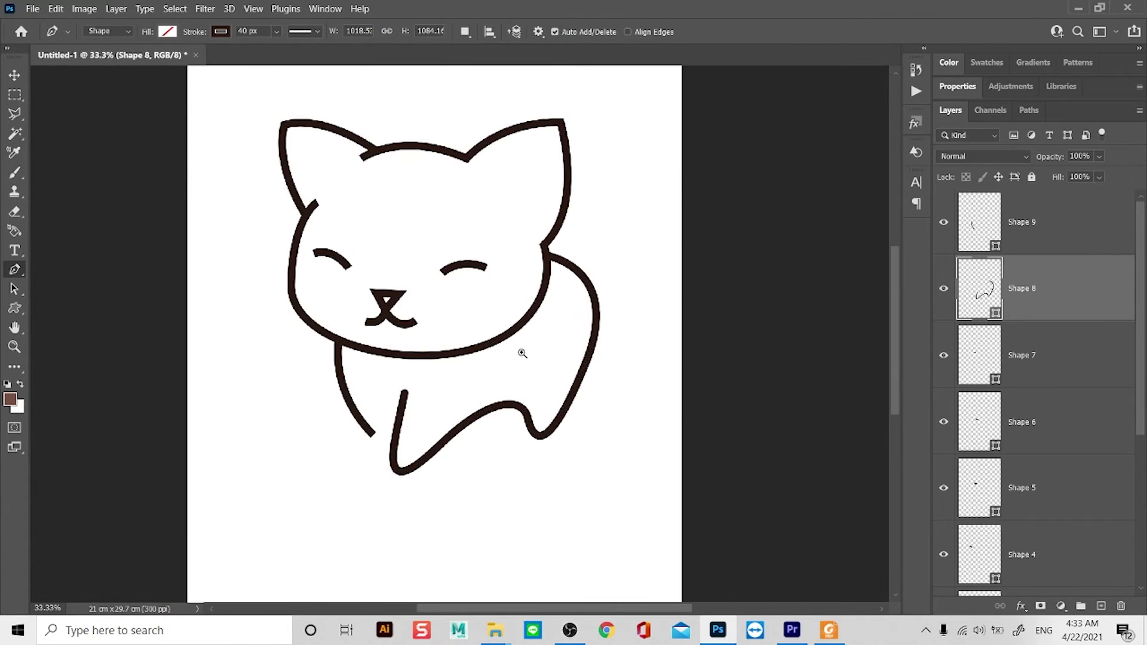
pyautogui.scroll(-2, 521, 353)
pyautogui.keyDown('ctrl'); pyautogui.click(638, 283); pyautogui.keyUp('ctrl')
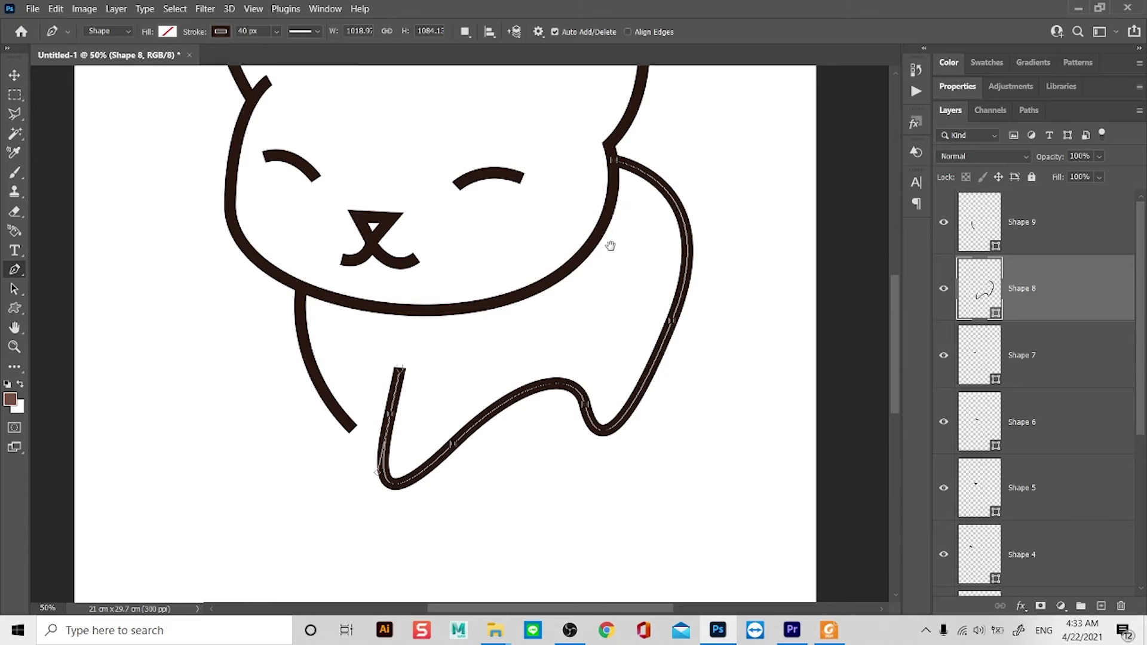
pyautogui.moveTo(593, 243); pyautogui.dragTo(438, 321)
pyautogui.keyDown('alt'); pyautogui.scroll(-1, 535, 247); pyautogui.keyUp('alt')
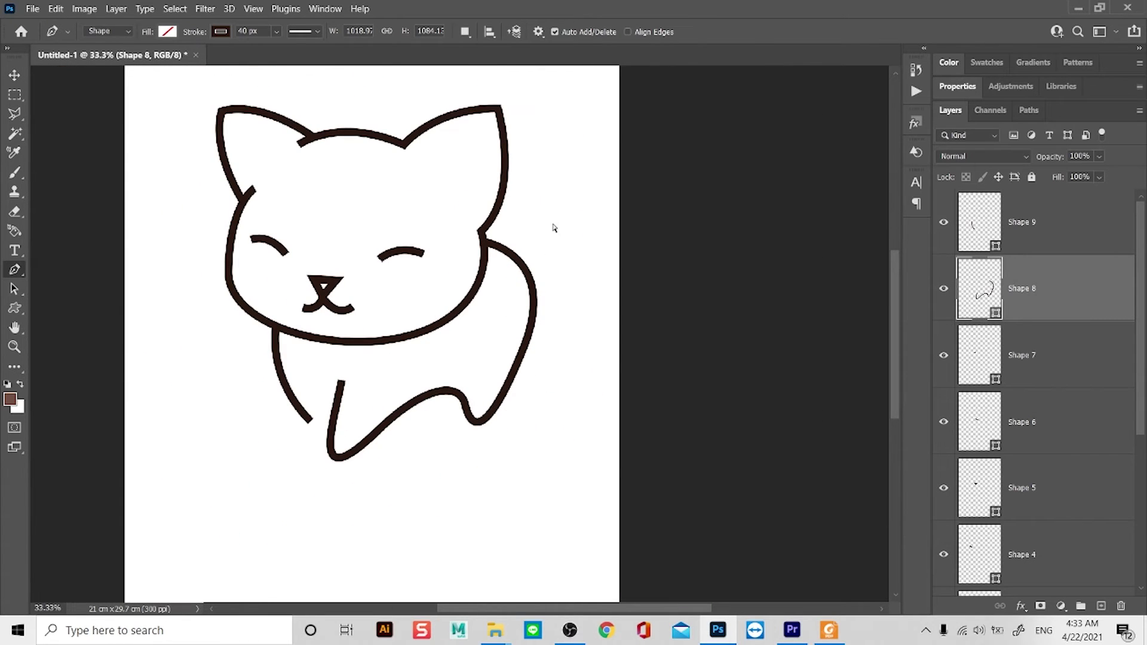
pyautogui.click(502, 246)
pyautogui.moveTo(564, 179); pyautogui.dragTo(588, 100)
pyautogui.moveTo(528, 267); pyautogui.dragTo(407, 304)
pyautogui.moveTo(587, 100); pyautogui.dragTo(596, 101)
pyautogui.keyDown('ctrl'); pyautogui.keyDown('alt'); pyautogui.click(533, 263); pyautogui.keyUp('alt'); pyautogui.keyUp('ctrl')
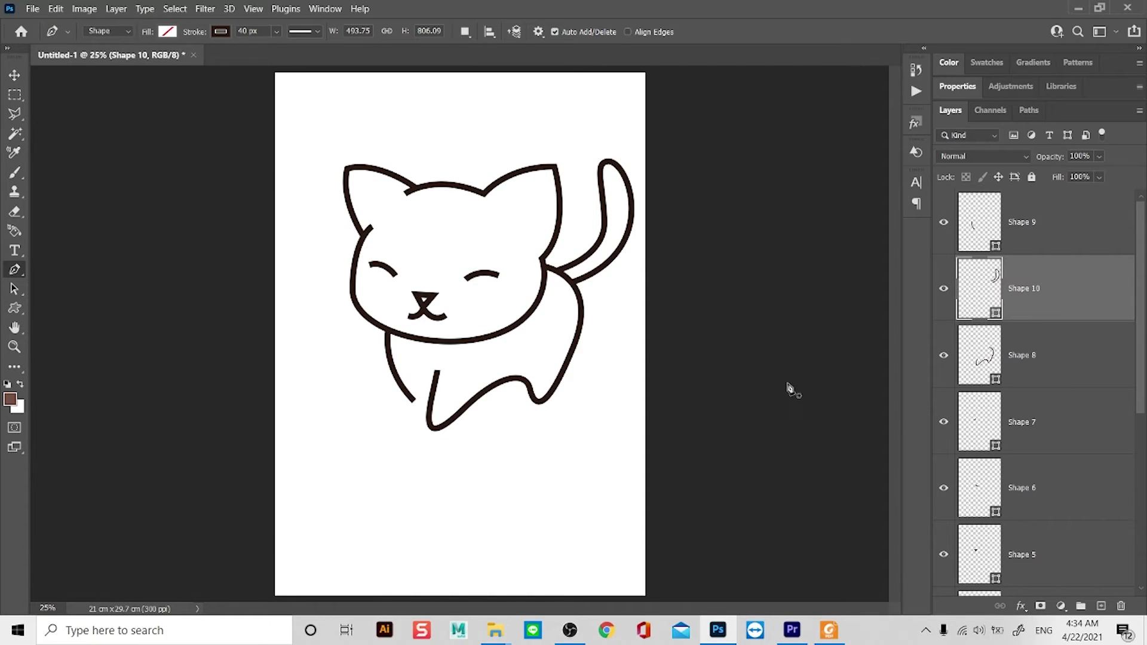
# Select all the cat's shape layers, excluding the background, and move the whole cat slightly left on the canvas
pyautogui.click(1075, 238)
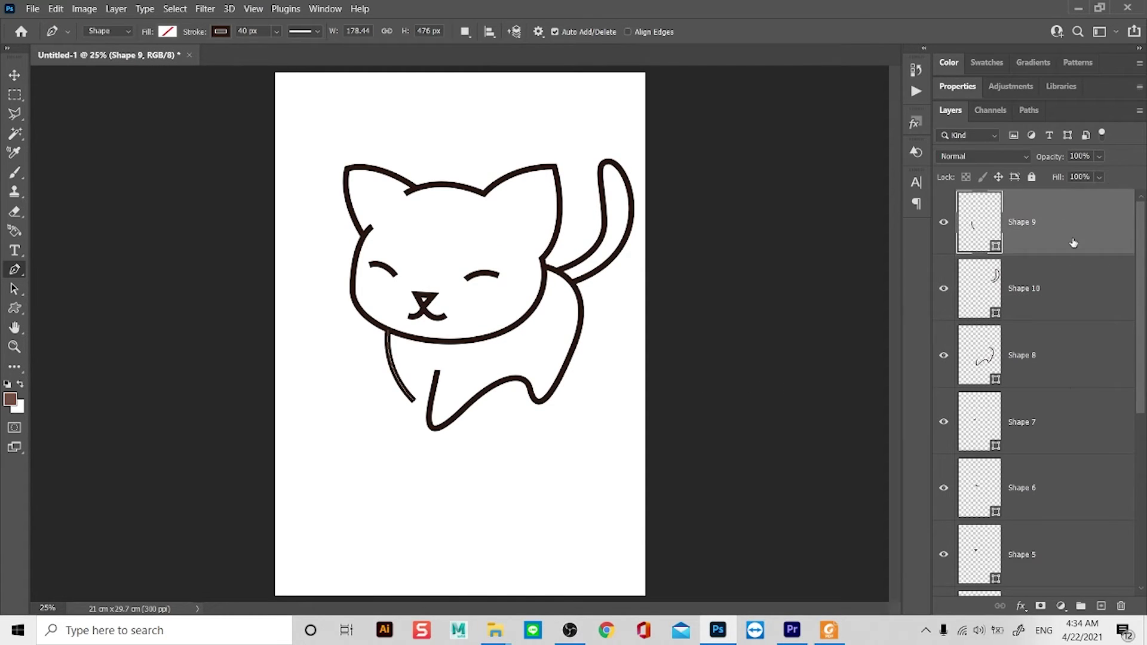
pyautogui.scroll(-5, 1073, 388)
pyautogui.keyDown('shift'); pyautogui.click(1063, 502); pyautogui.keyUp('shift')
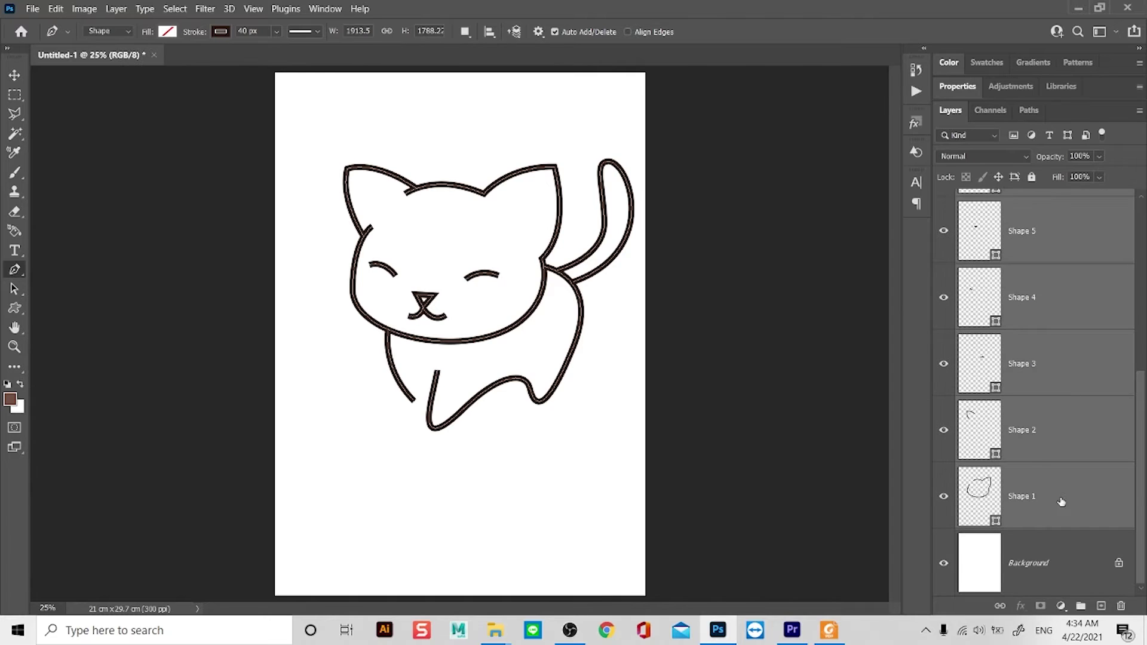
pyautogui.press('v')
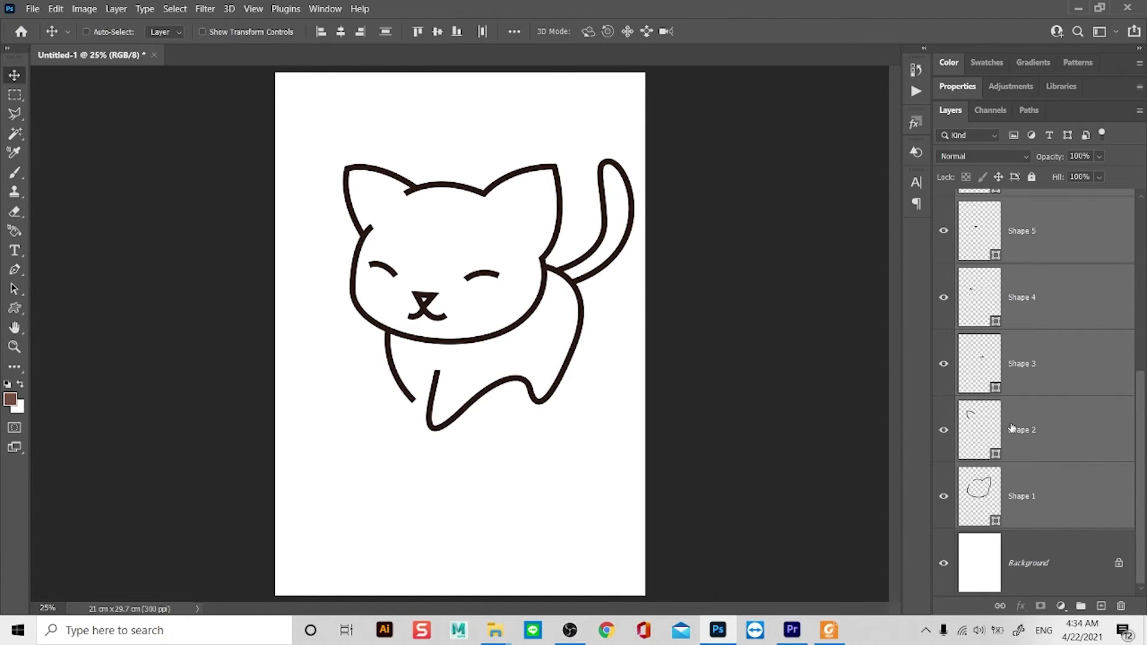
pyautogui.moveTo(551, 275); pyautogui.dragTo(532, 275)
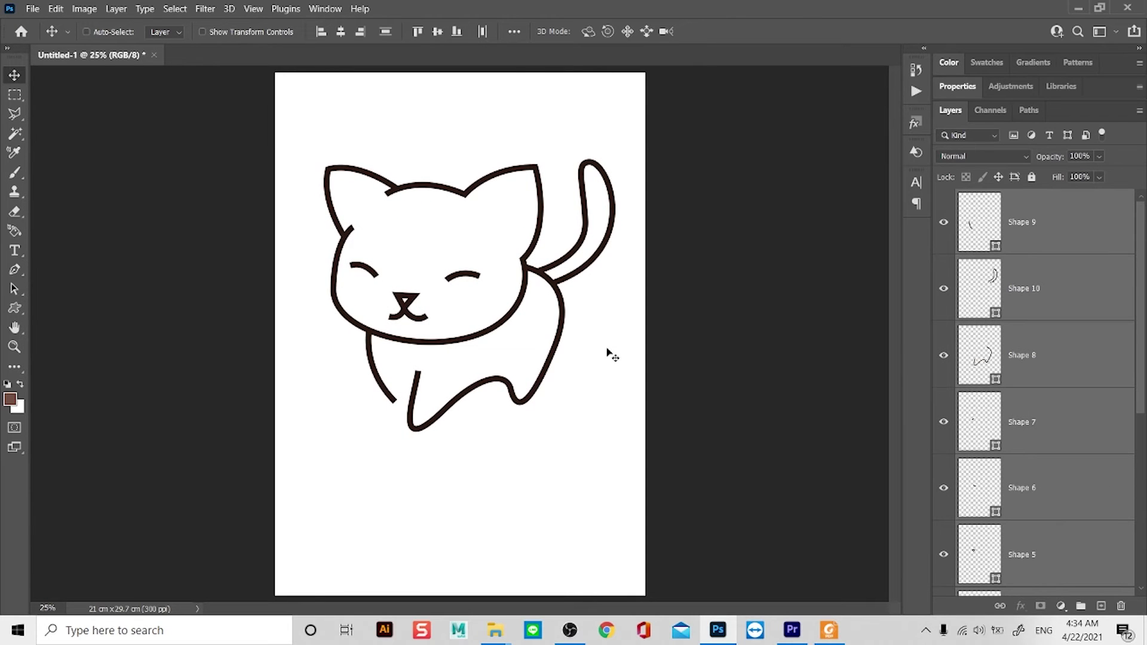
# Scale the whole cat down to about 81% around its centre and move it slightly up the page
pyautogui.hotkey('ctrl', 't')
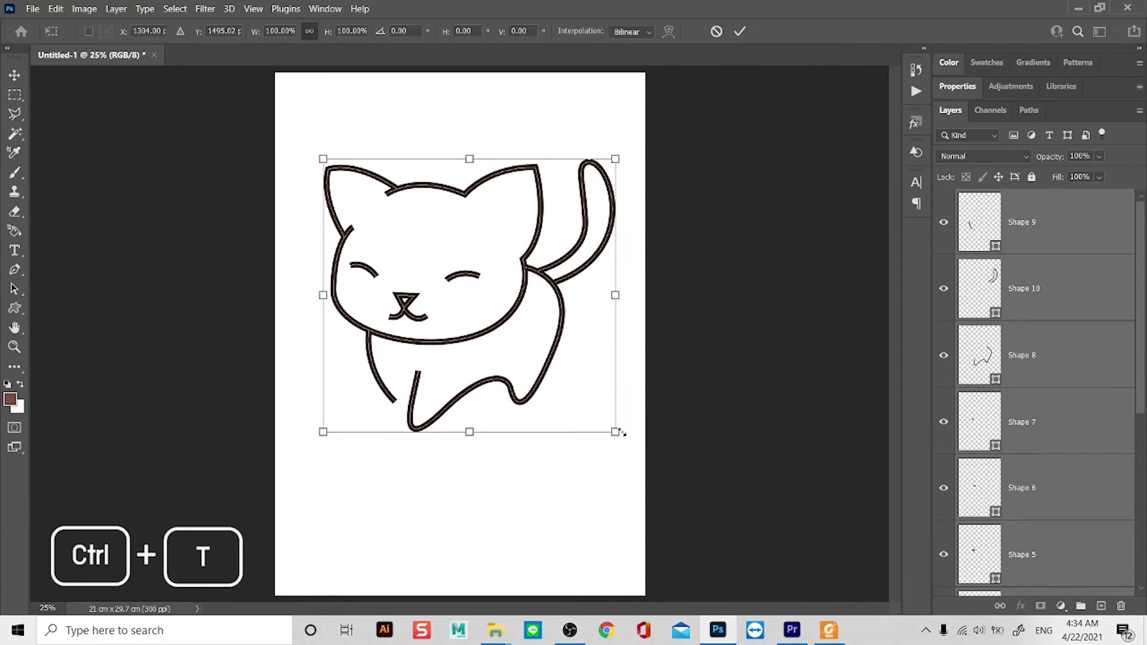
pyautogui.moveTo(615, 431); pyautogui.dragTo(585, 408)
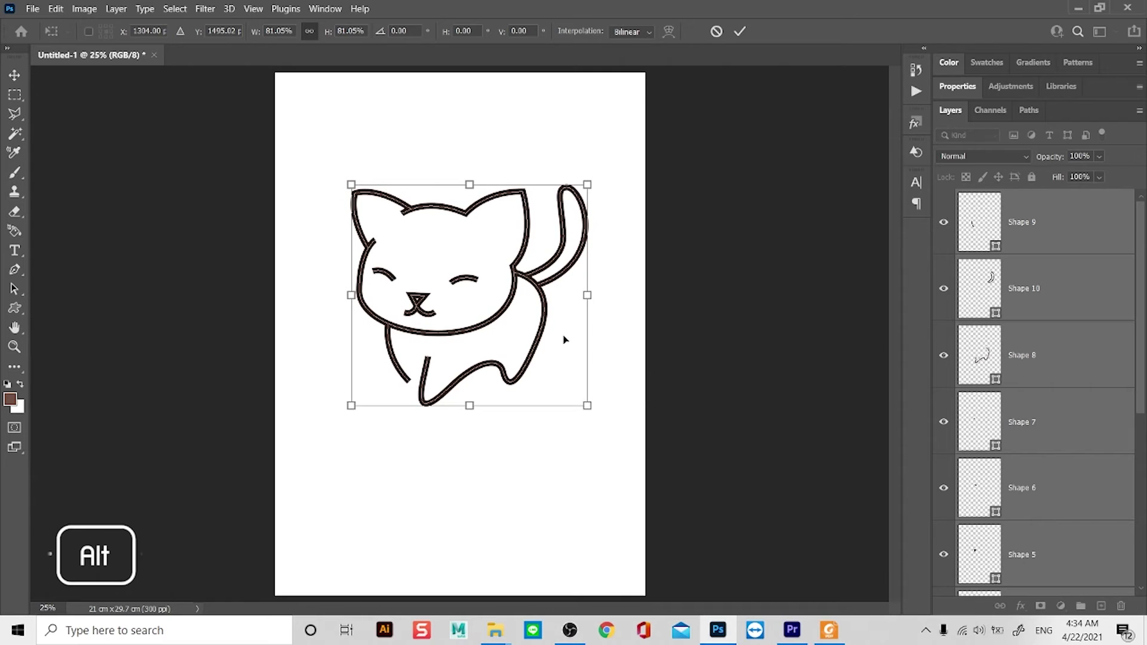
pyautogui.moveTo(544, 327); pyautogui.dragTo(544, 309)
pyautogui.press('Return')
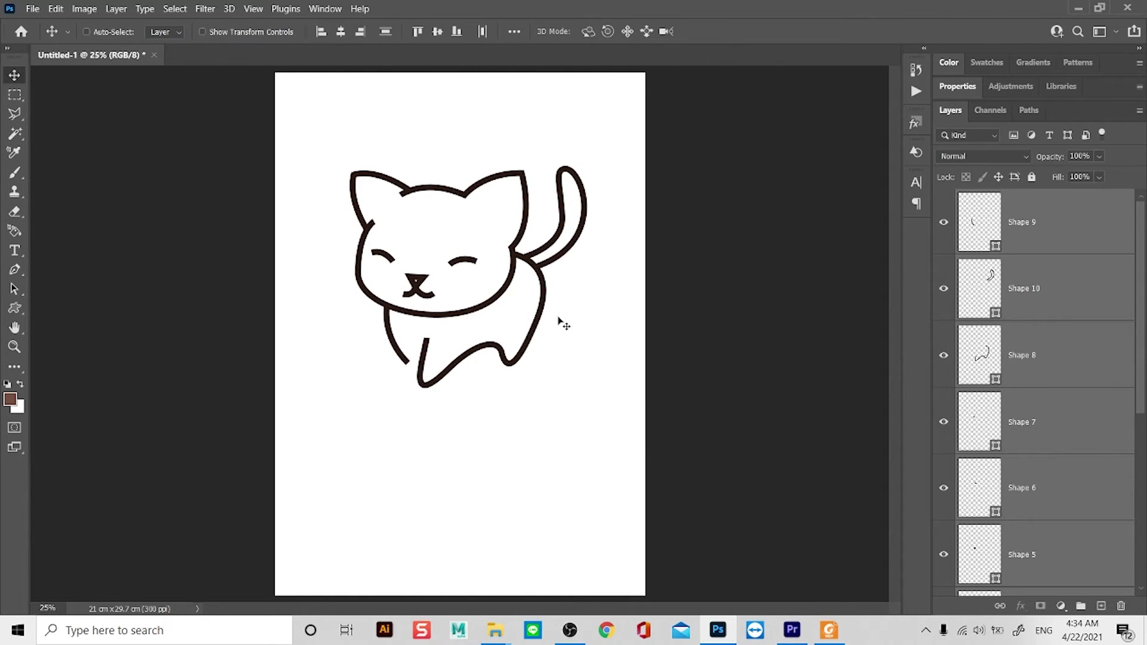
# Select the head and face layers, Shape 1 to Shape 7, rotate them about 8.8° clockwise and reposition the head on the body
pyautogui.scroll(1, 474, 225)
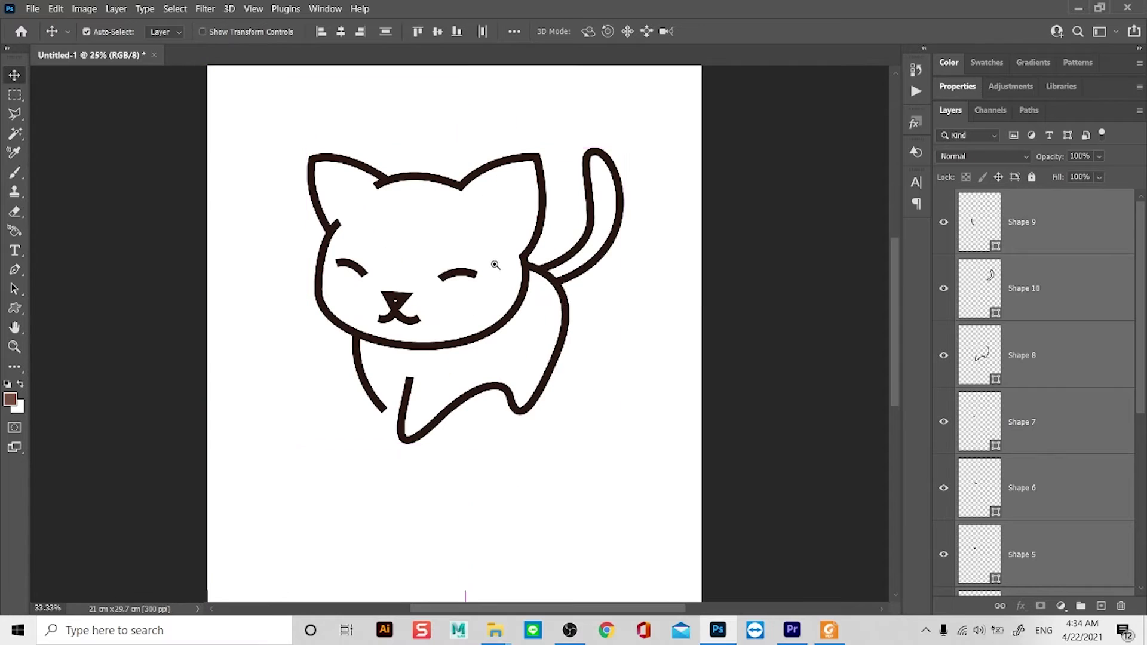
pyautogui.click(1058, 430)
pyautogui.scroll(-4, 1074, 479)
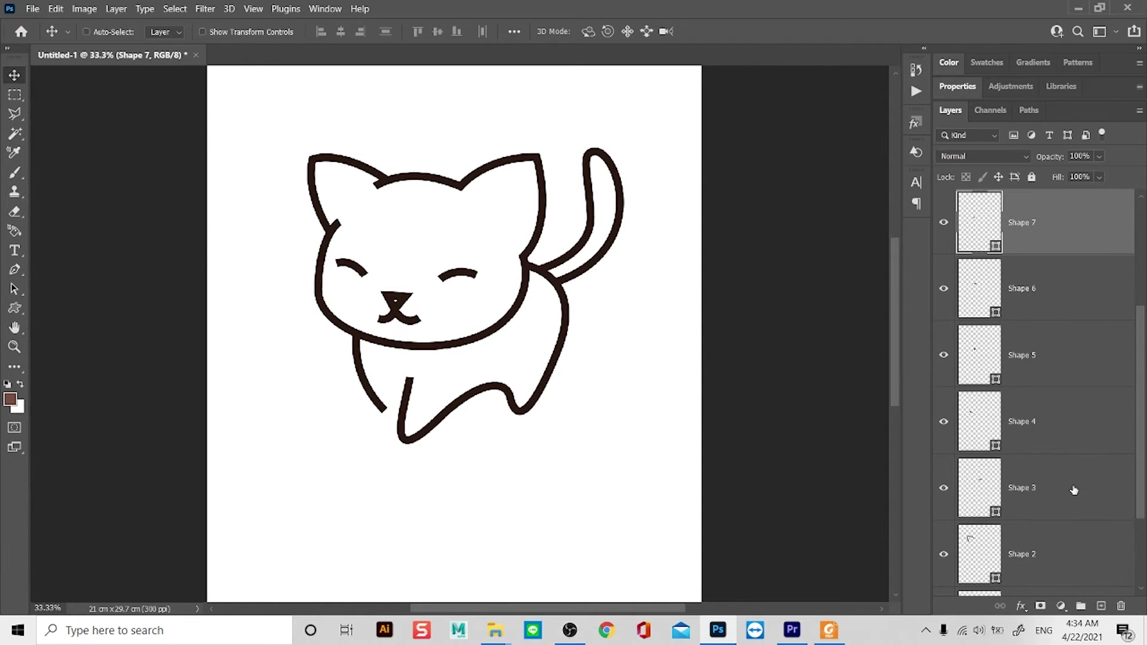
pyautogui.keyDown('shift'); pyautogui.click(1045, 539); pyautogui.keyUp('shift')
pyautogui.scroll(2, 1054, 526)
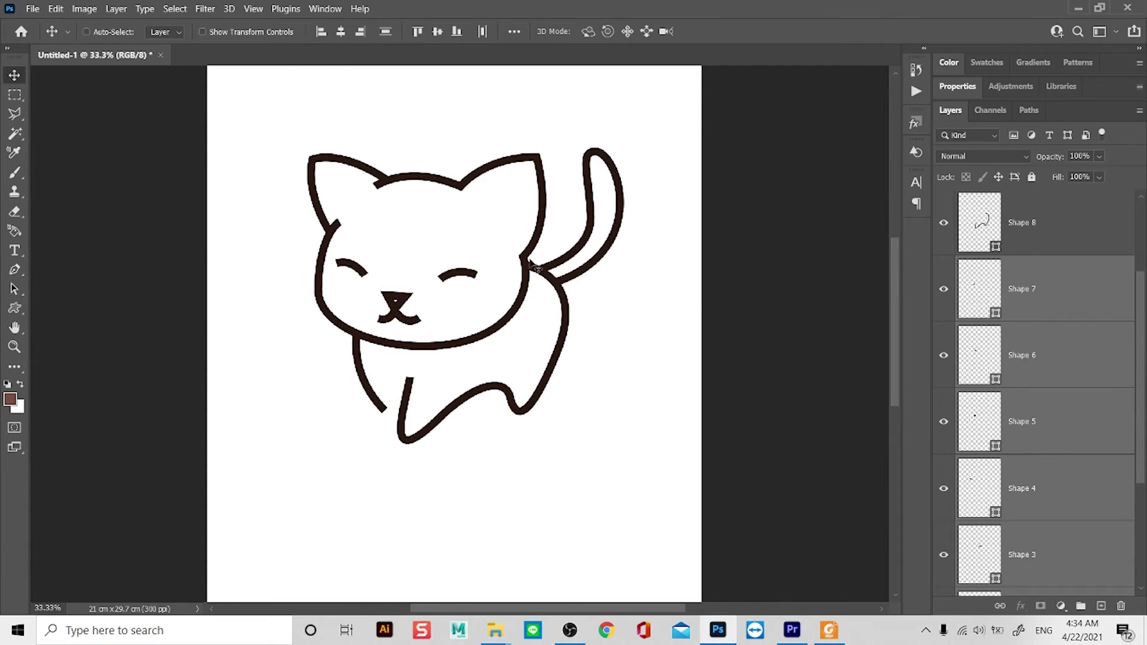
pyautogui.scroll(-3, 946, 497)
pyautogui.hotkey('ctrl', 't')
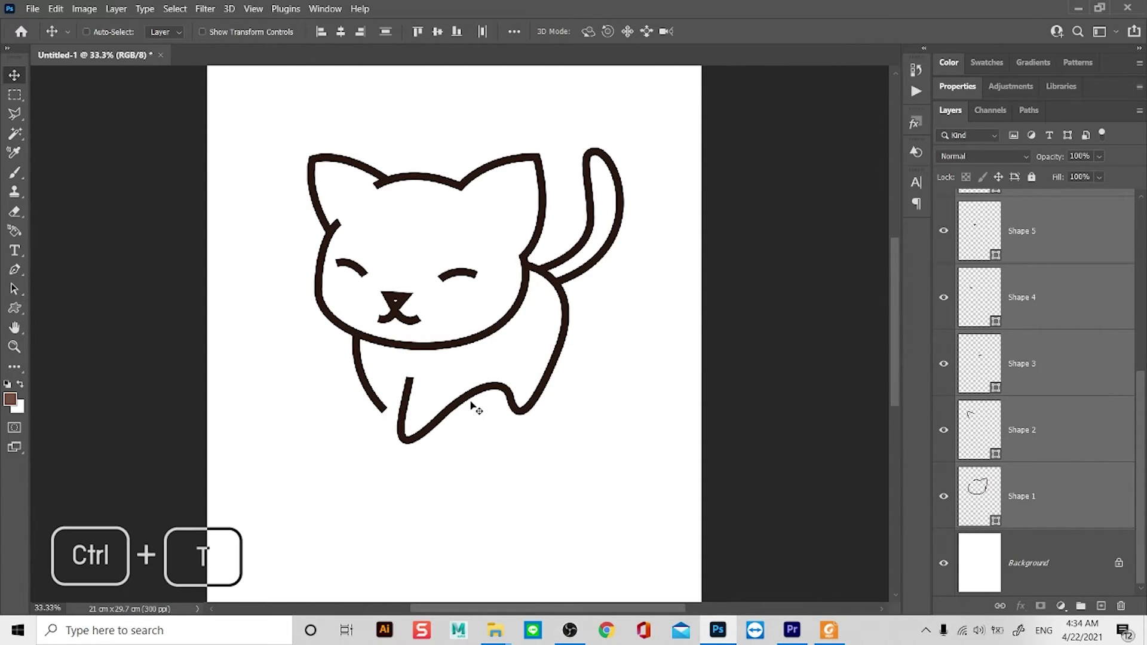
pyautogui.moveTo(580, 382); pyautogui.dragTo(564, 410)
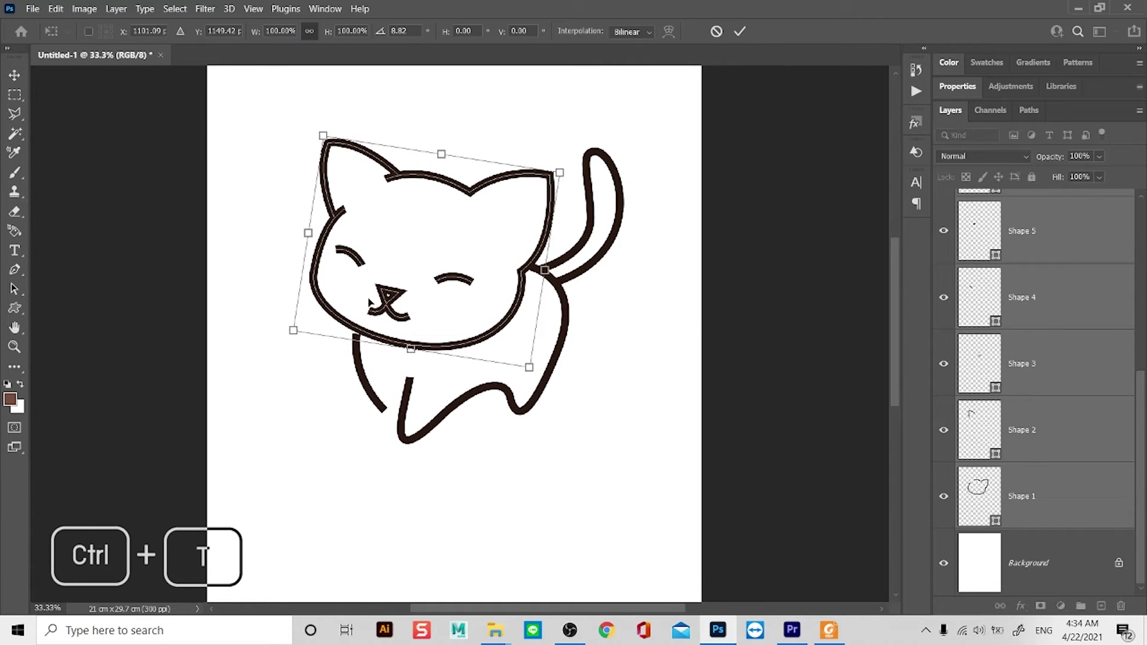
pyautogui.moveTo(372, 304); pyautogui.dragTo(379, 315)
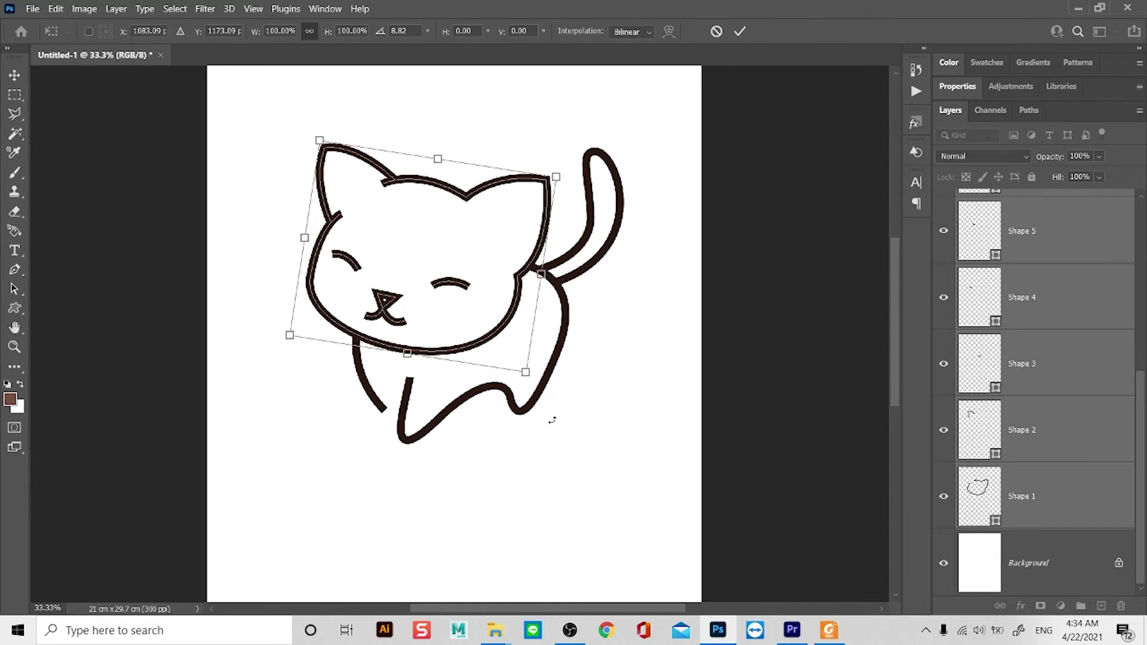
pyautogui.press('Return')
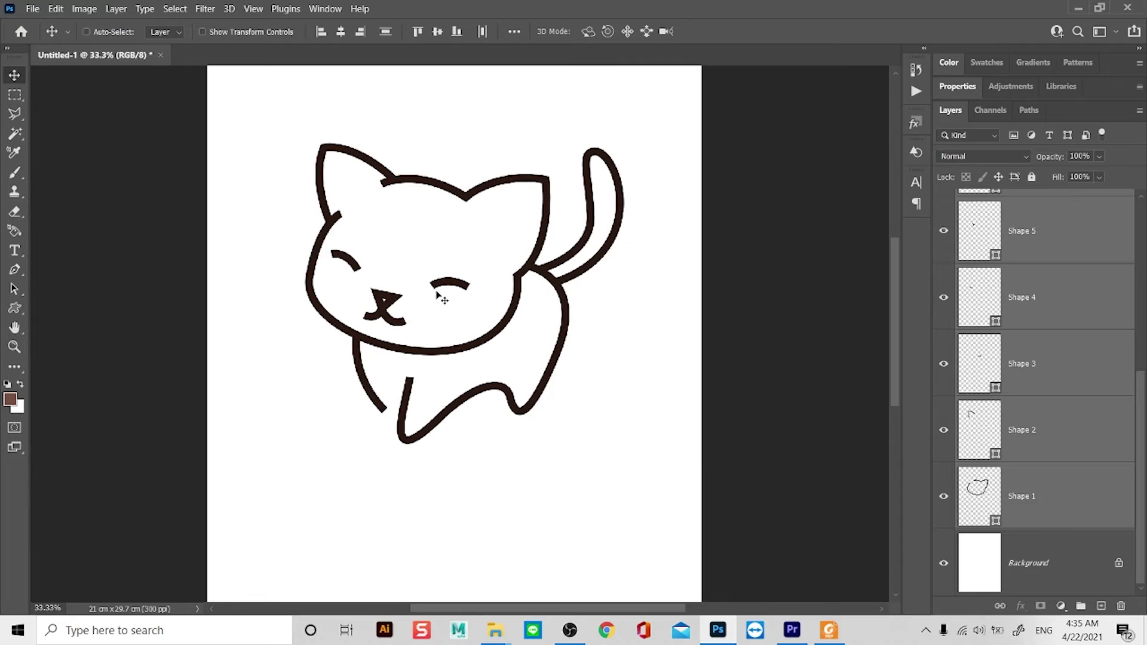
# Select all the cat's shape layers and set their stroke caps and corners to round
pyautogui.scroll(1, 434, 286)
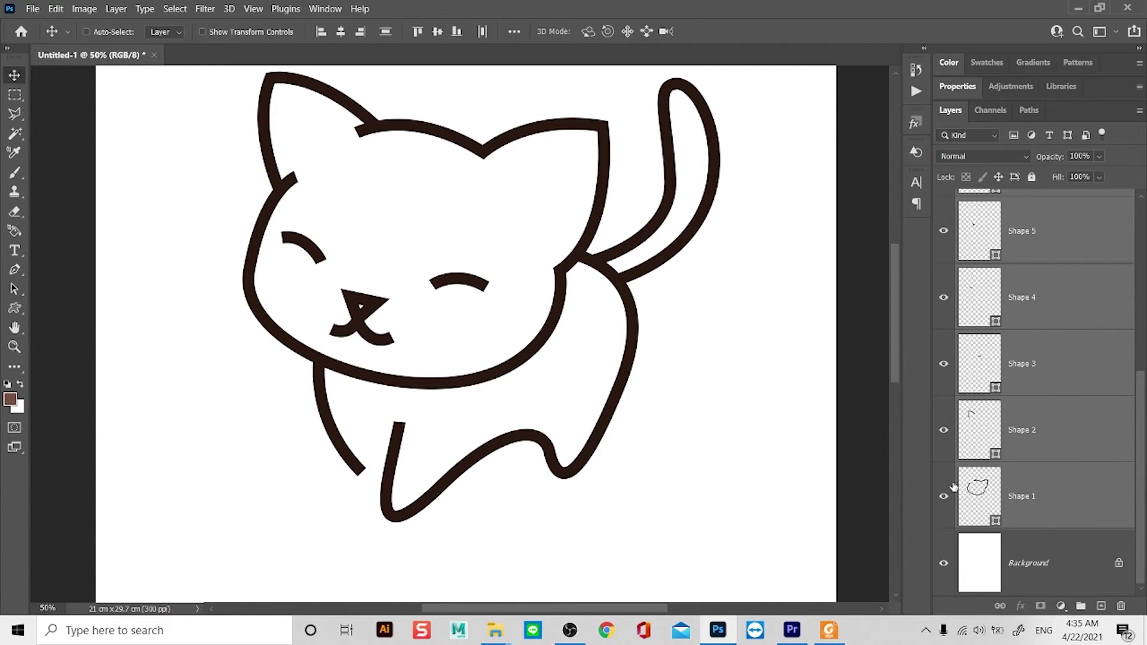
pyautogui.click(1064, 499)
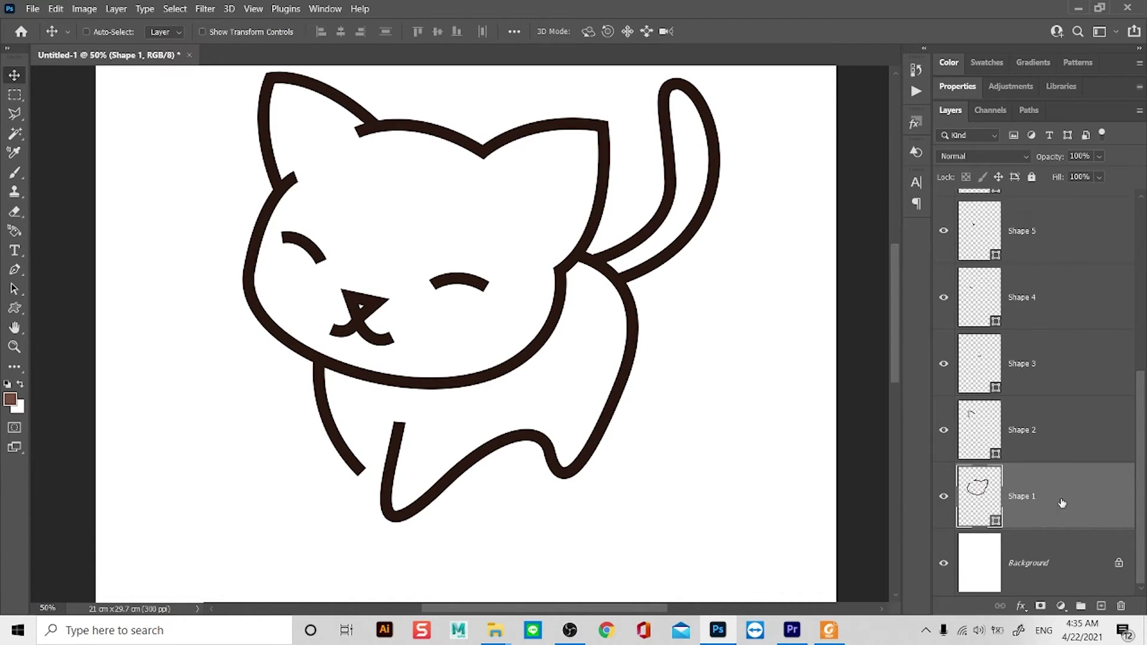
pyautogui.scroll(5, 1067, 501)
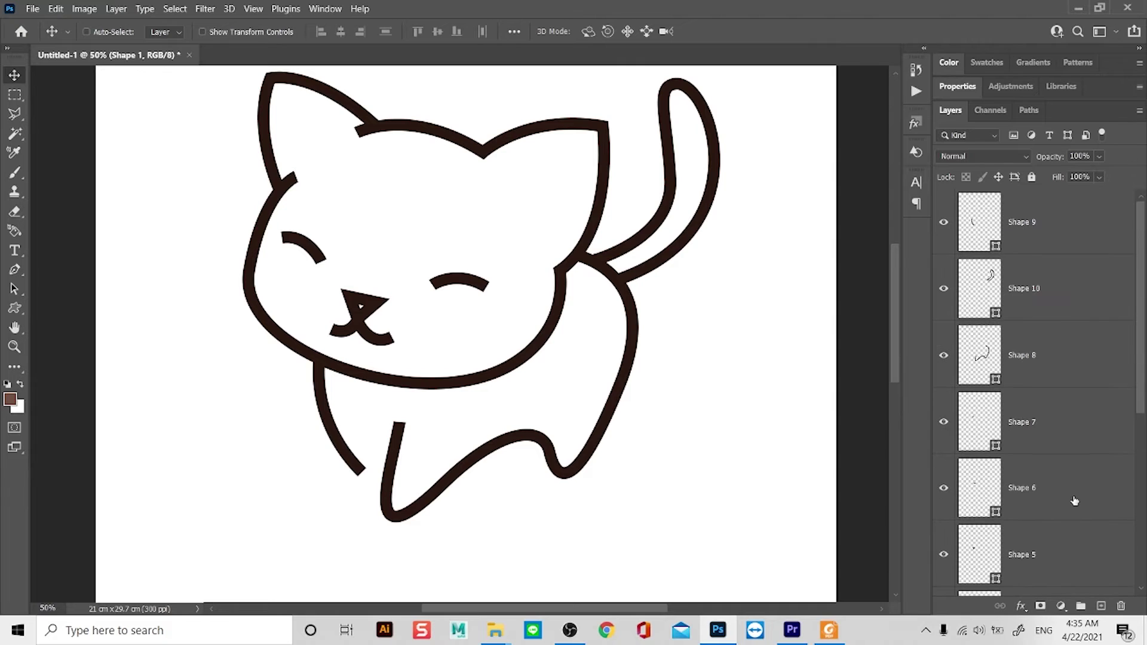
pyautogui.keyDown('shift'); pyautogui.click(1077, 226); pyautogui.keyUp('shift')
pyautogui.scroll(-5, 1075, 242)
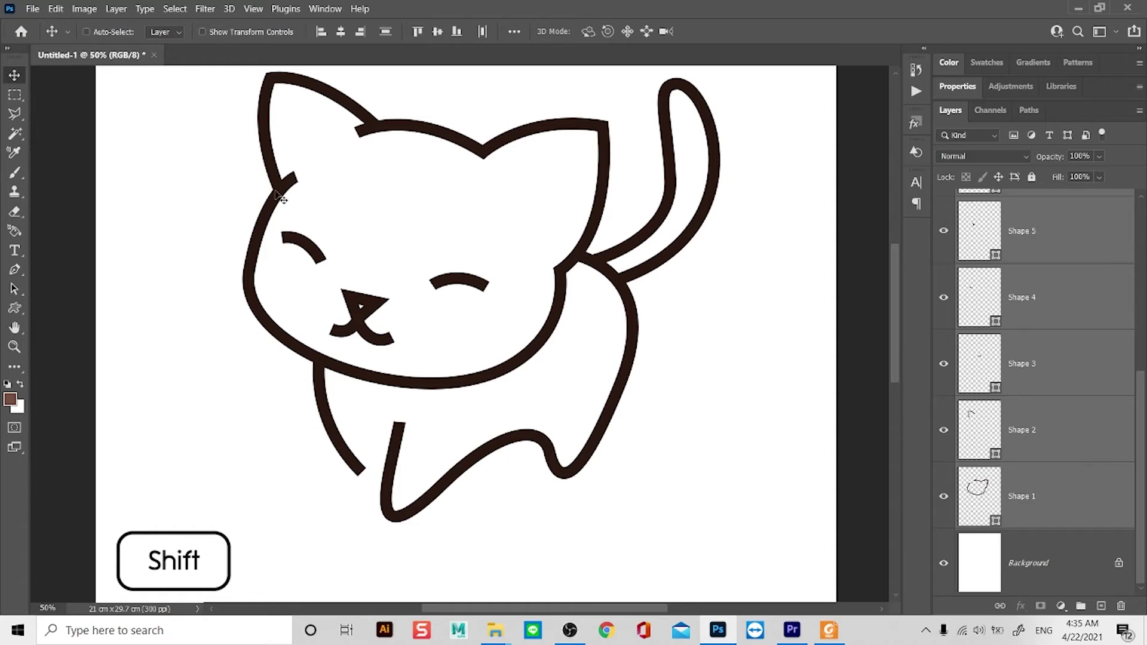
pyautogui.click(14, 269)
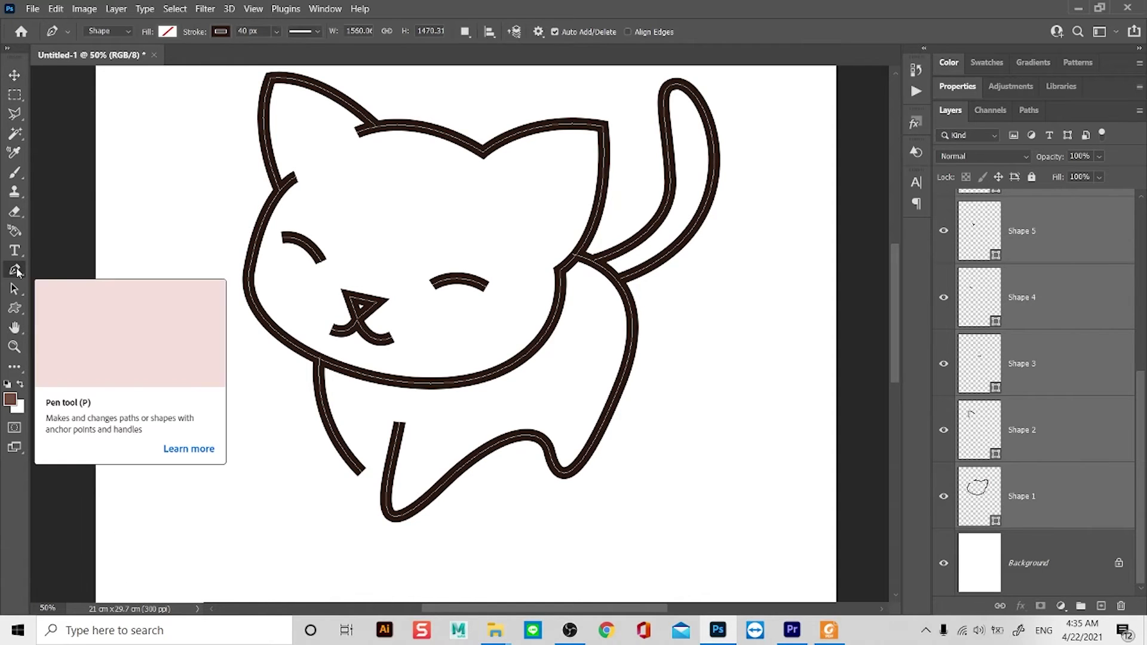
pyautogui.click(312, 31)
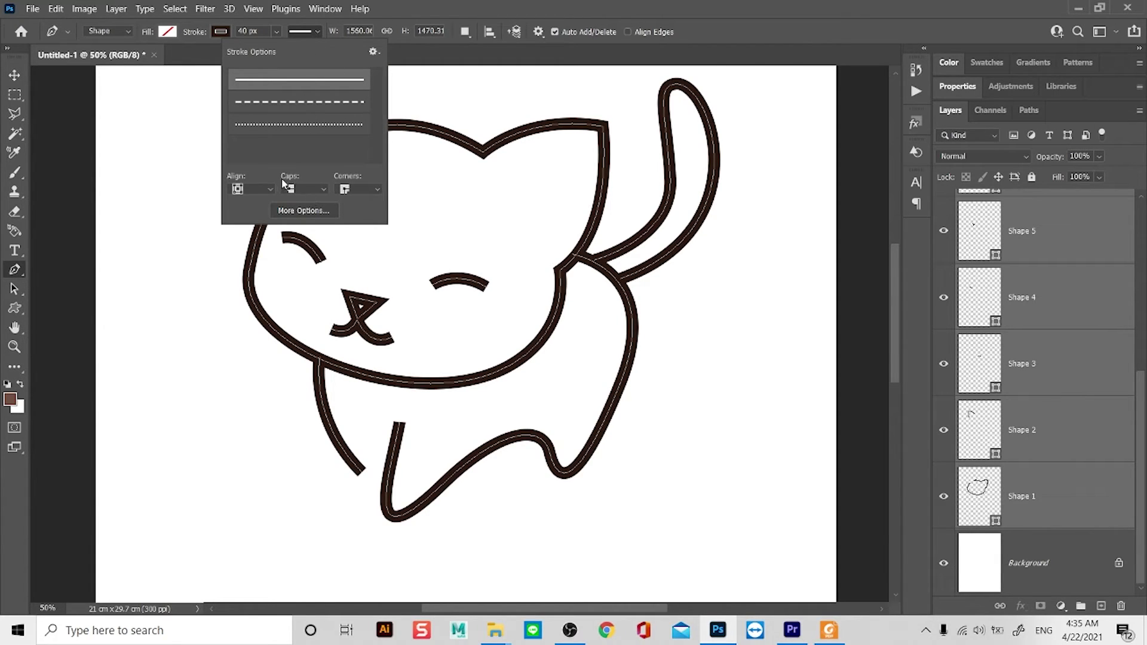
pyautogui.click(305, 190)
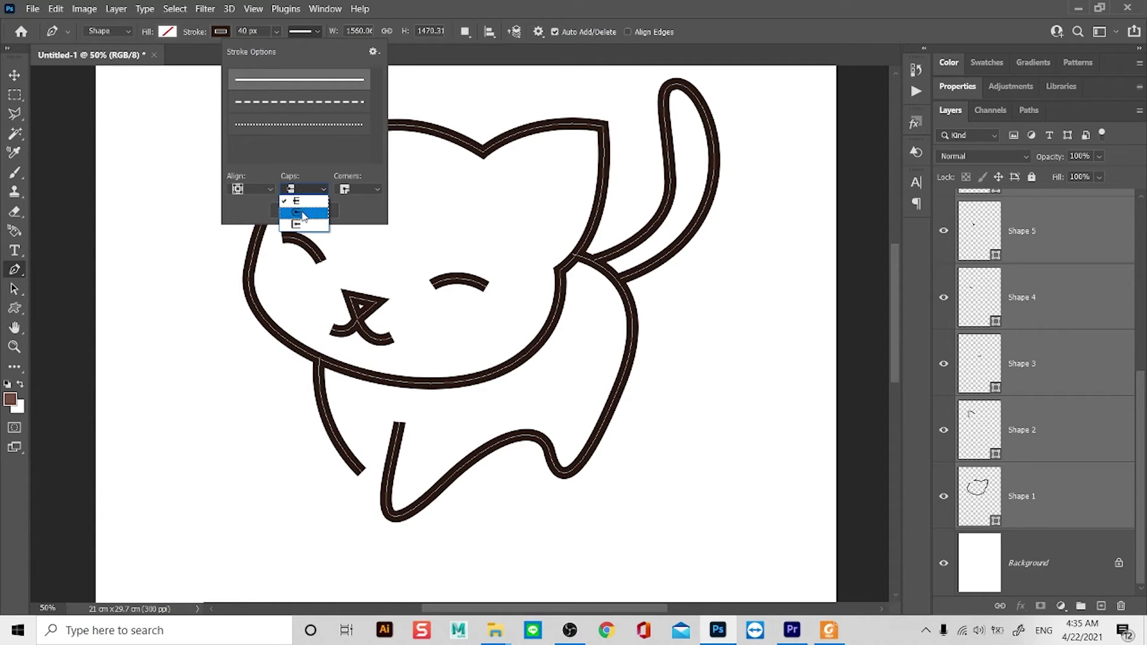
pyautogui.click(303, 213)
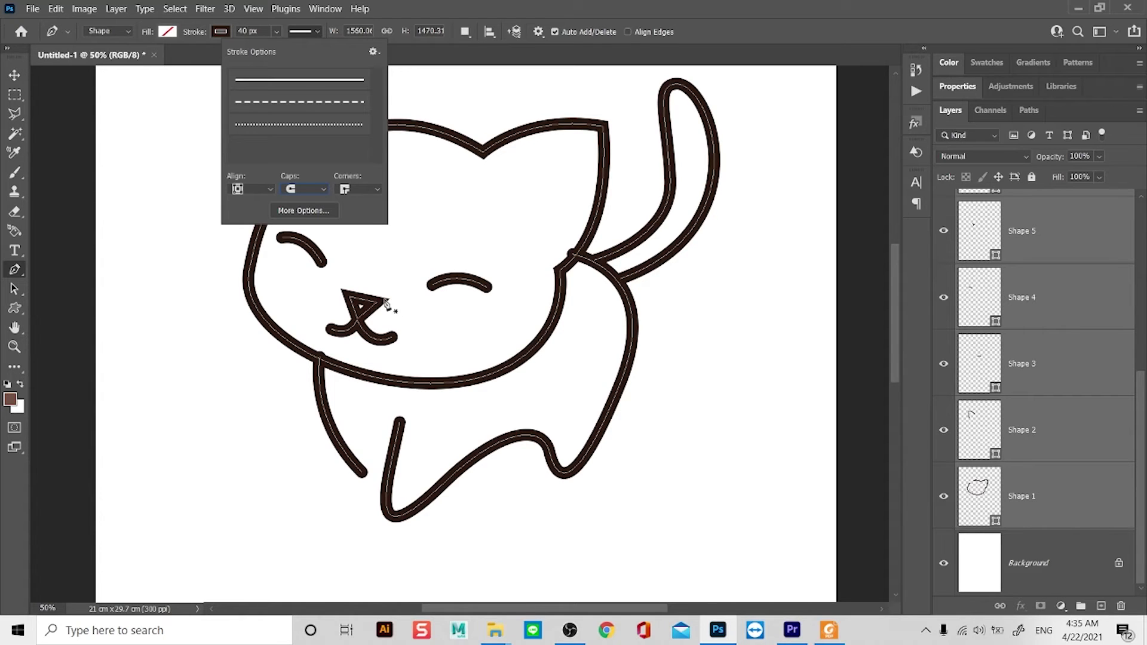
pyautogui.click(352, 188)
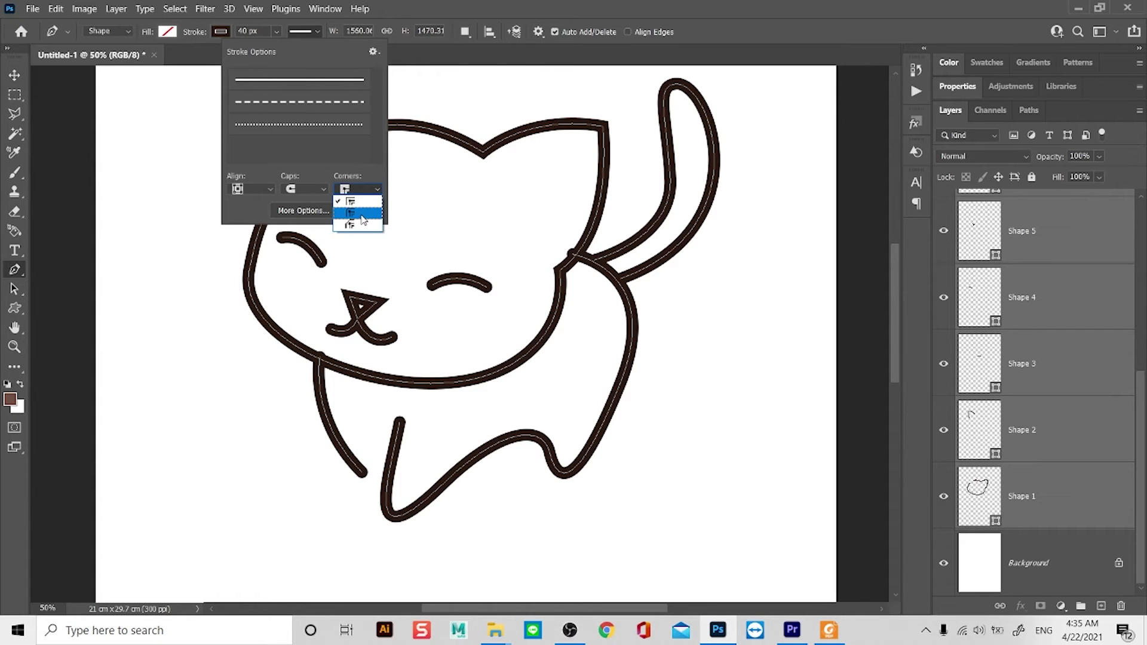
pyautogui.click(355, 213)
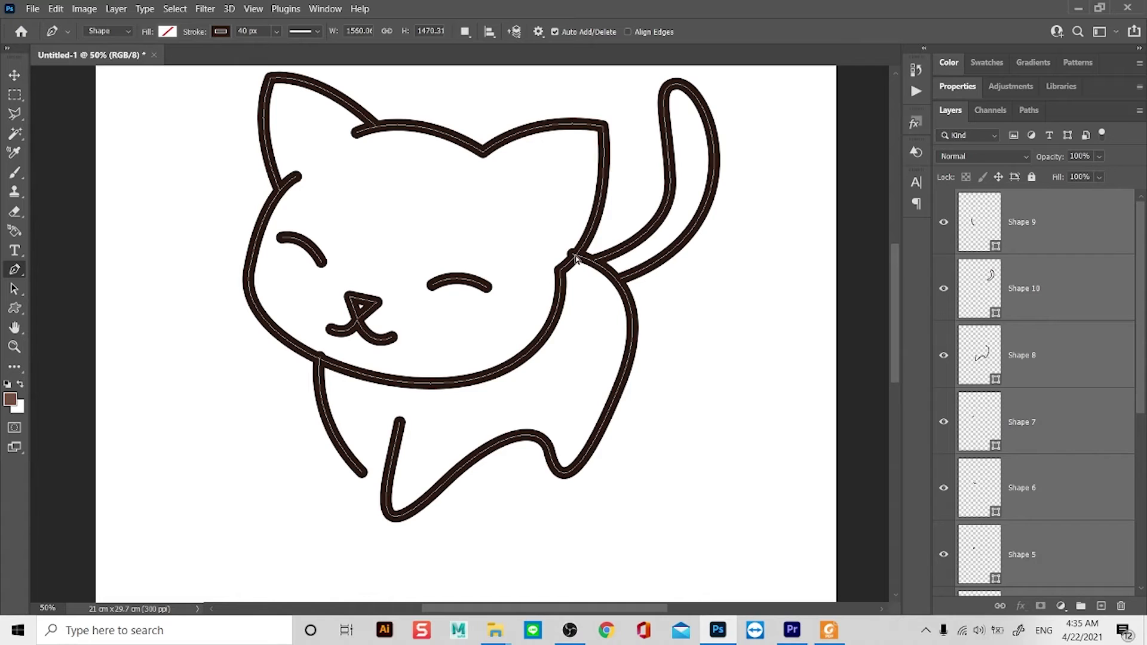
# Nudge the upper end anchors of the body outline and the chest line so their rounded ends sit within the head outline
pyautogui.click(573, 255)
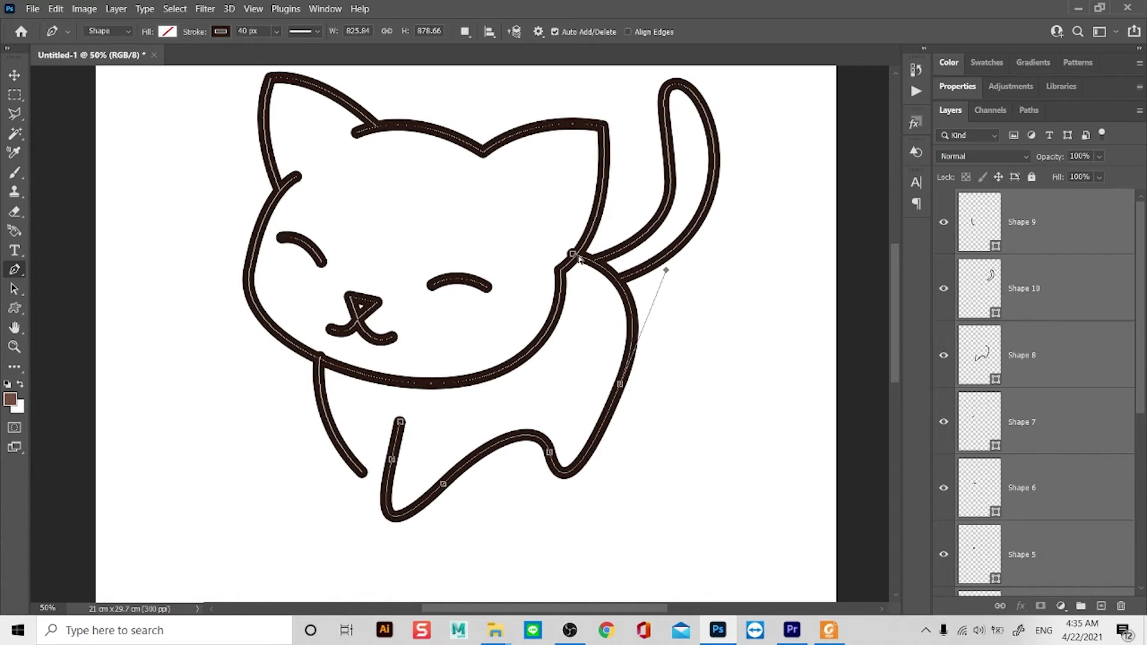
pyautogui.moveTo(572, 255); pyautogui.dragTo(579, 258)
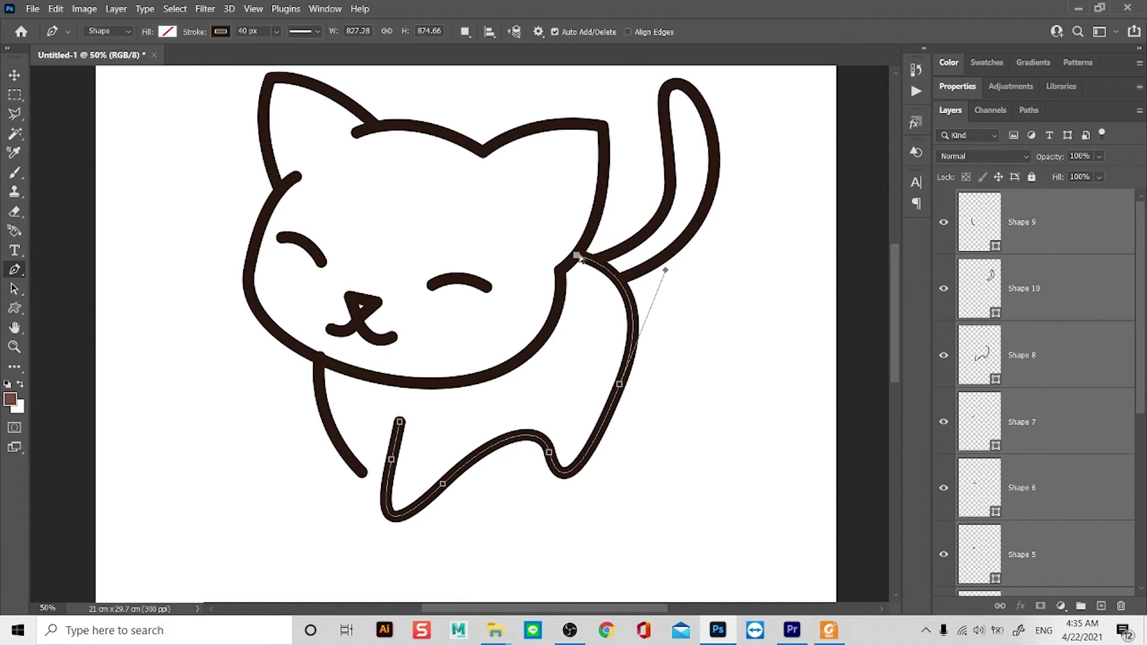
pyautogui.click(325, 394)
pyautogui.moveTo(321, 359); pyautogui.dragTo(317, 361)
# Draw a closed tilted oval cheek about 185 by 112 px below the cat's right-hand eye
pyautogui.keyDown('alt'); pyautogui.click(496, 334); pyautogui.keyUp('alt')
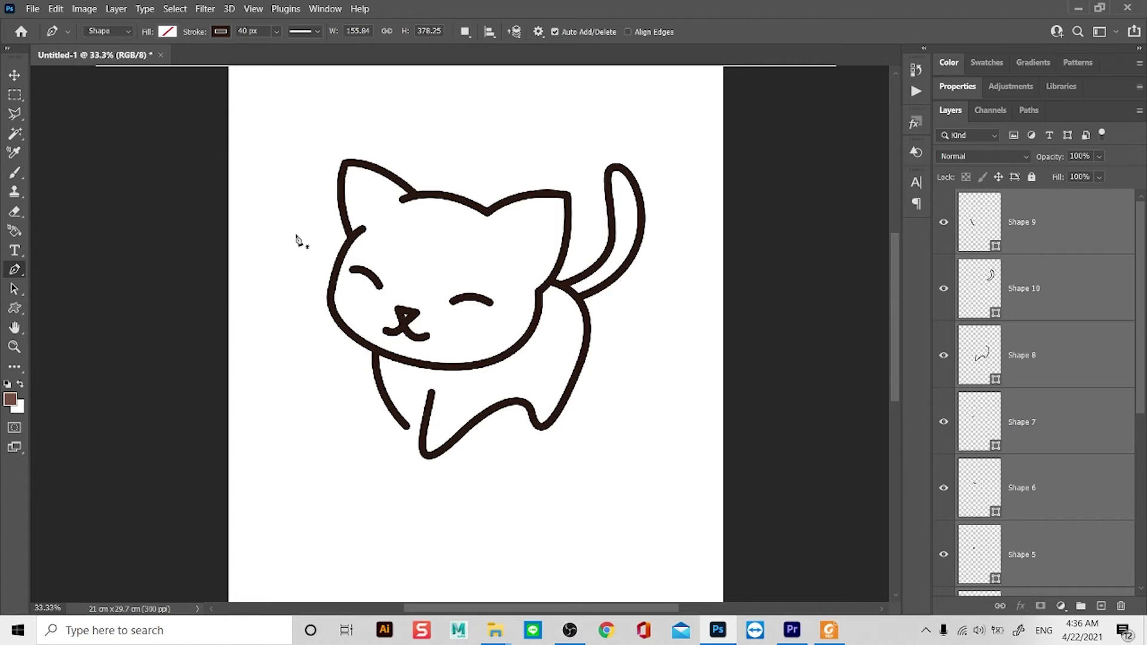
pyautogui.keyDown('ctrl'); pyautogui.click(474, 342); pyautogui.keyUp('ctrl')
pyautogui.keyDown('ctrl'); pyautogui.click(472, 341); pyautogui.keyUp('ctrl')
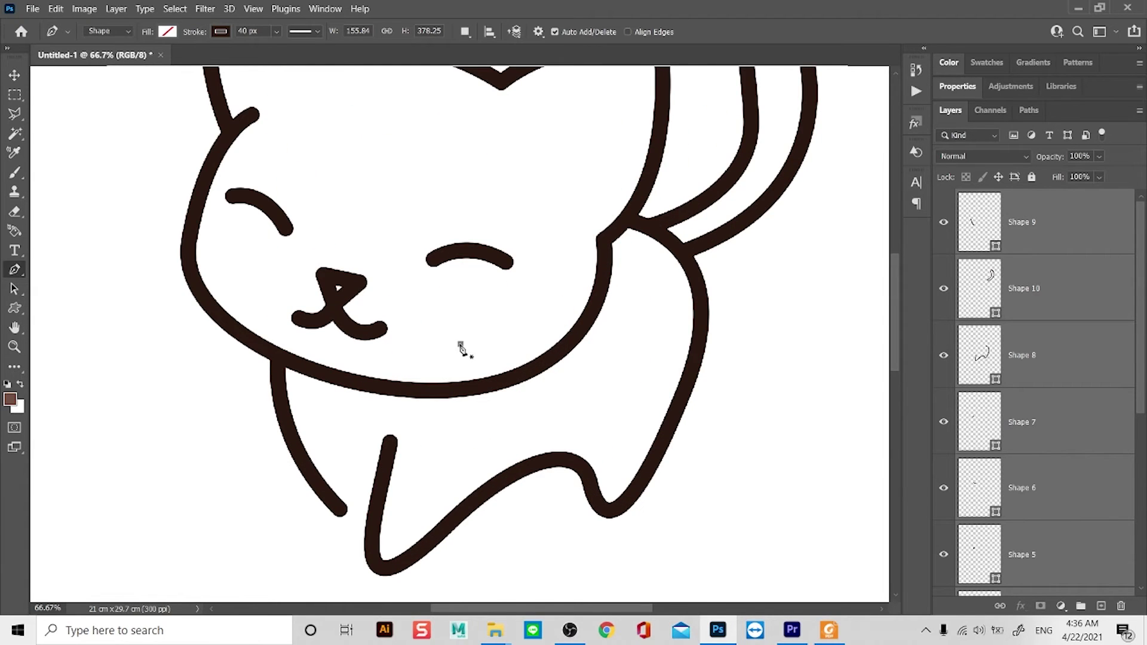
pyautogui.click(461, 345)
pyautogui.moveTo(442, 332); pyautogui.dragTo(460, 361)
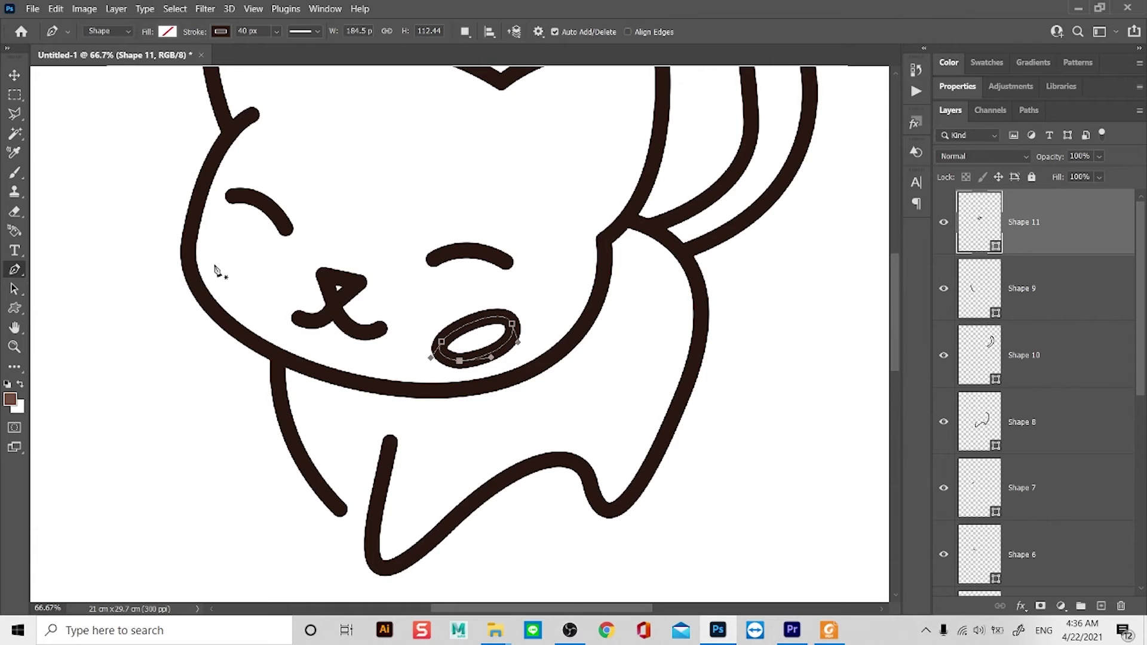
# Draw a closed tilted oval cheek about 94 by 132 px below the cat's left-hand eye
pyautogui.click(214, 244)
pyautogui.moveTo(245, 286); pyautogui.dragTo(248, 310)
pyautogui.moveTo(212, 274); pyautogui.dragTo(220, 247)
pyautogui.keyDown('ctrl'); pyautogui.click(212, 273); pyautogui.keyUp('ctrl')
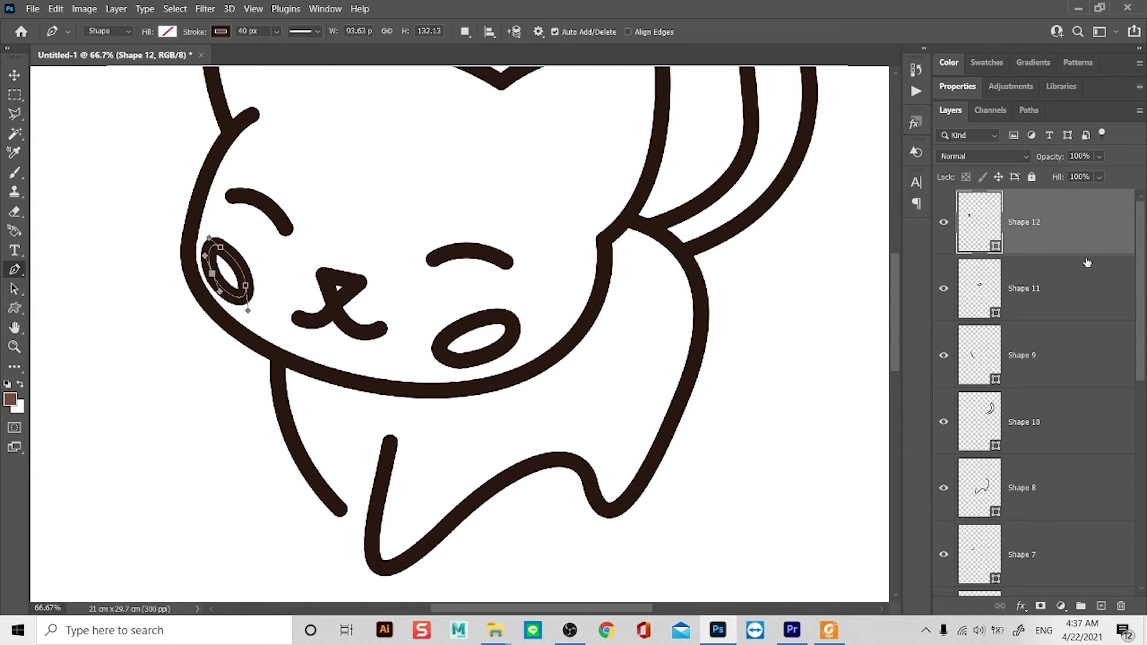
# Select both cheek shape layers and fill them with a bright magenta-pink of hue 302°
pyautogui.keyDown('shift'); pyautogui.click(1086, 285); pyautogui.keyUp('shift')
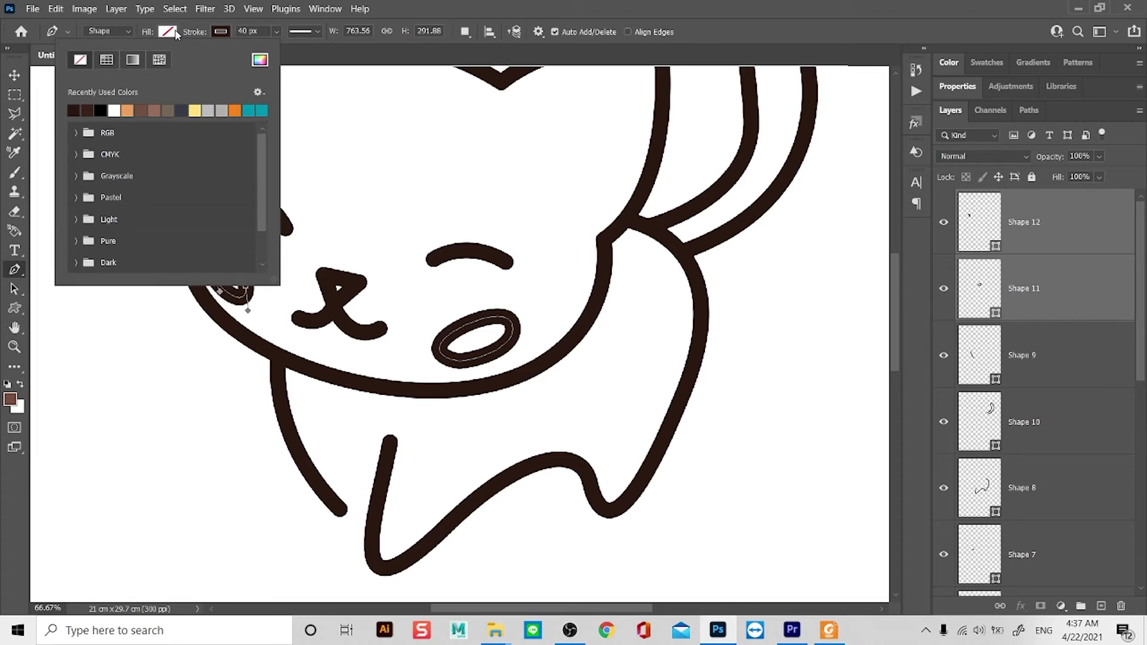
pyautogui.click(260, 60)
pyautogui.click(957, 253)
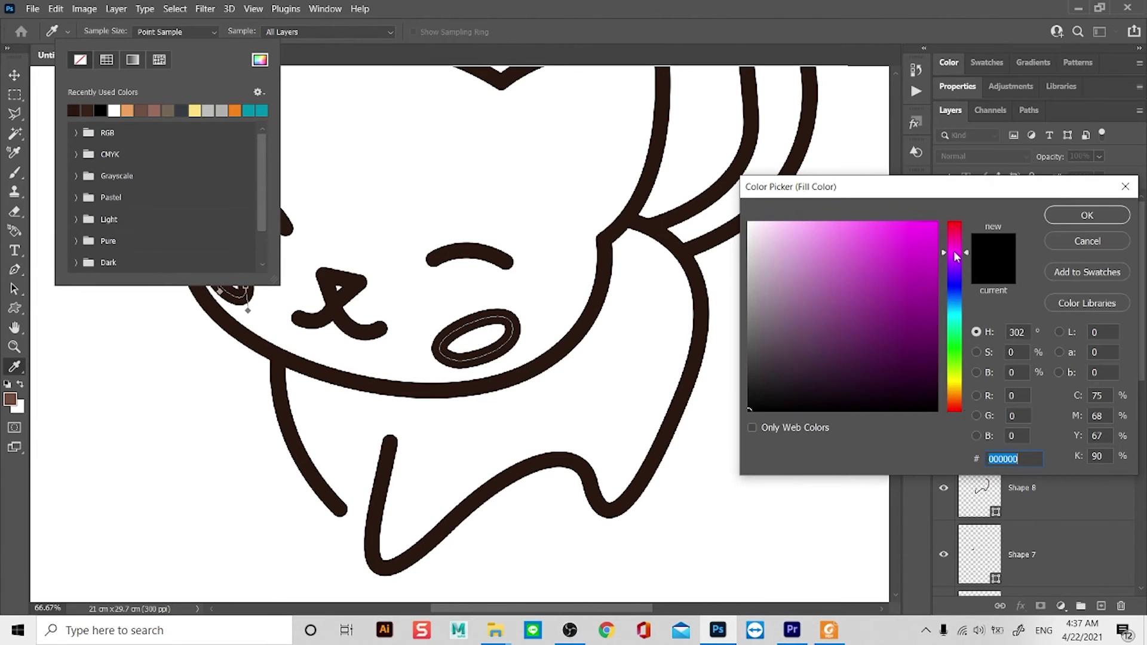
pyautogui.click(861, 233)
pyautogui.click(1050, 219)
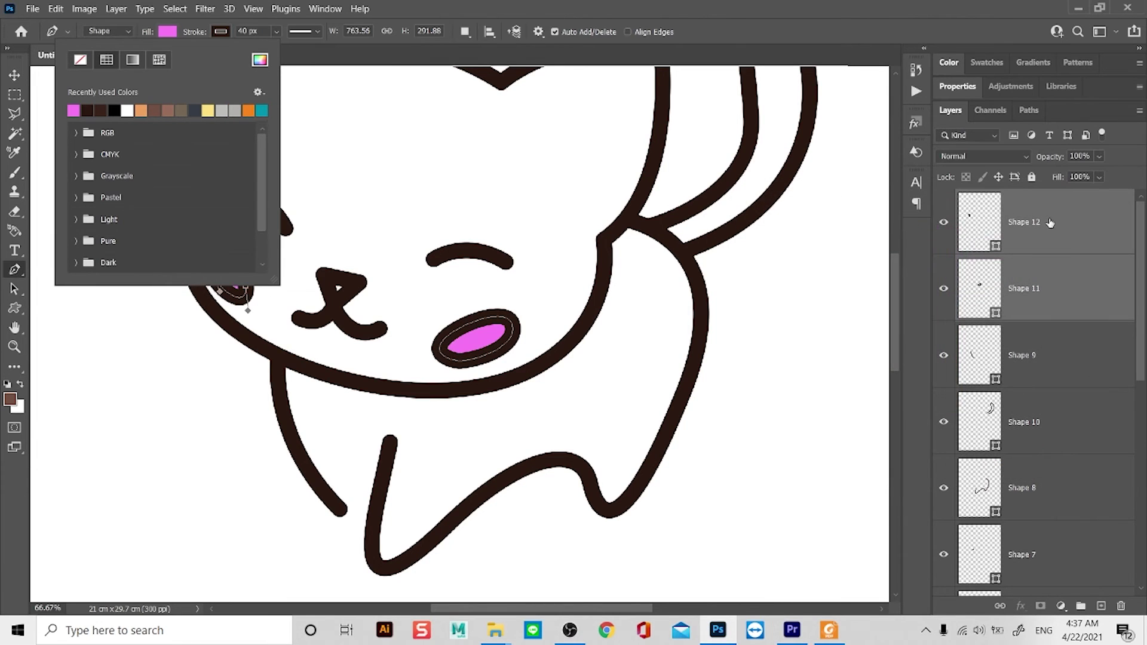
# Remove the stroke from both cheek ovals and switch to the Move tool
pyautogui.click(222, 32)
pyautogui.click(132, 59)
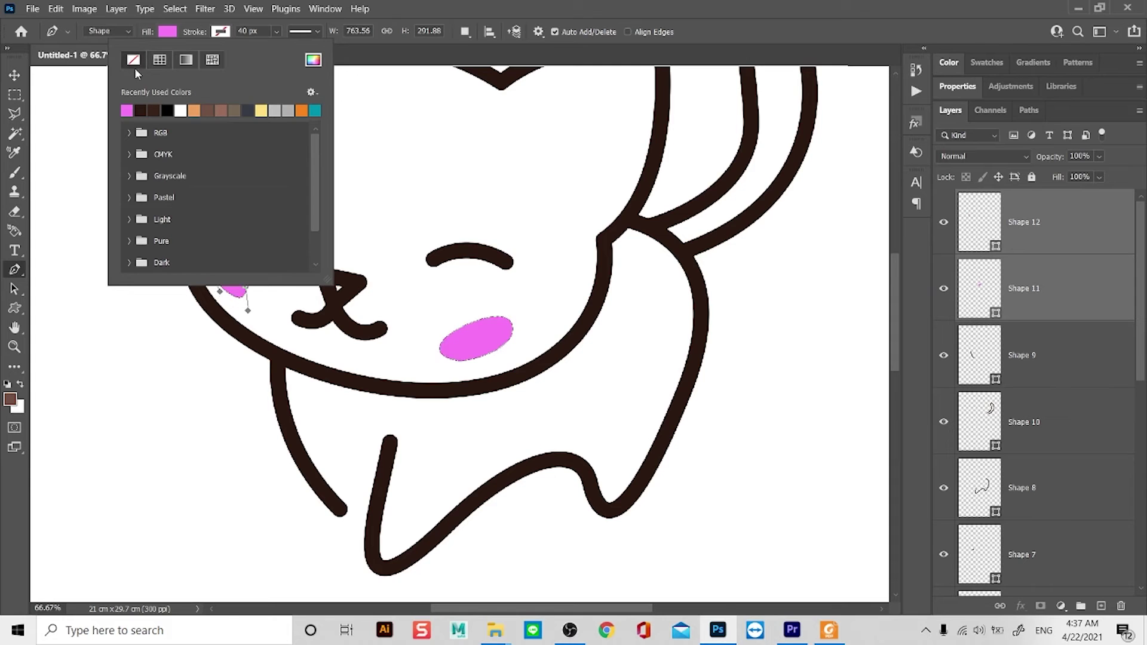
pyautogui.click(14, 75)
pyautogui.hotkey('ctrl', '-')
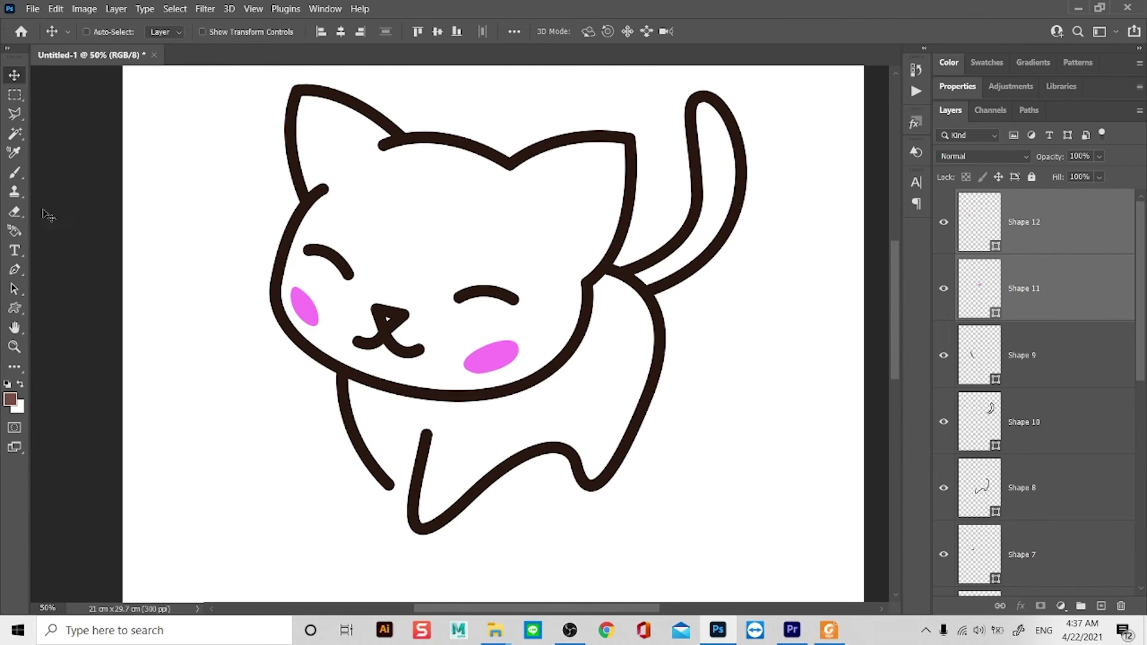
# Start a Pen tool shape along the cat's left-hand ear, tracing from its inner base over the tip to its outer base
pyautogui.click(15, 250)
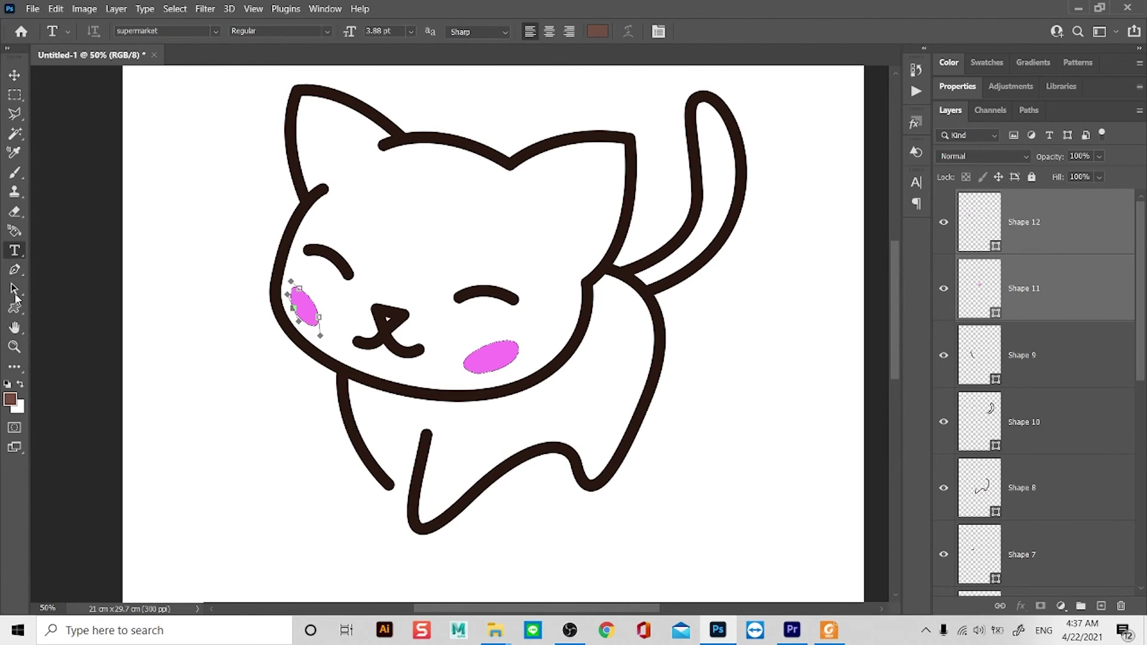
pyautogui.click(16, 269)
pyautogui.click(406, 138)
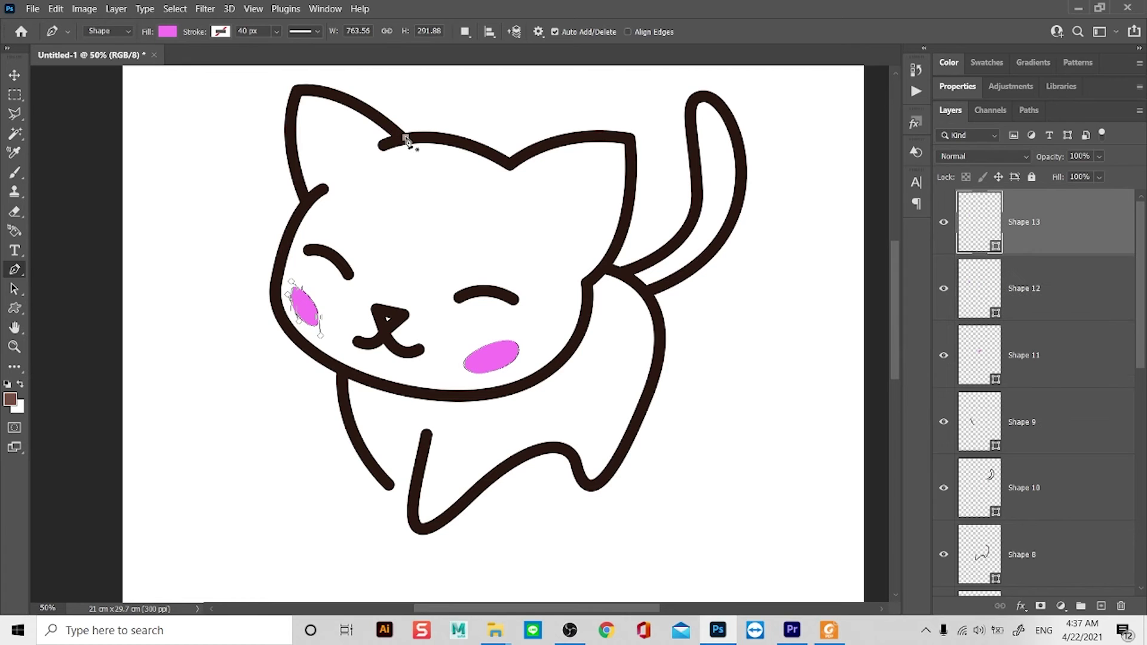
pyautogui.moveTo(309, 92); pyautogui.dragTo(289, 94)
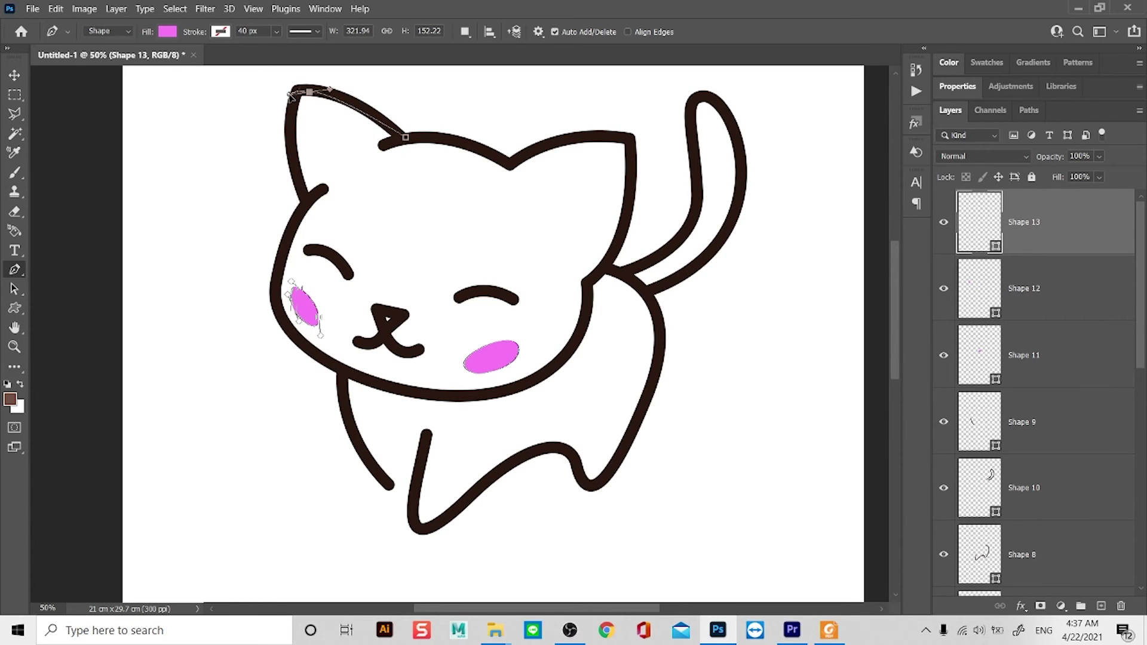
pyautogui.moveTo(293, 168); pyautogui.dragTo(305, 203)
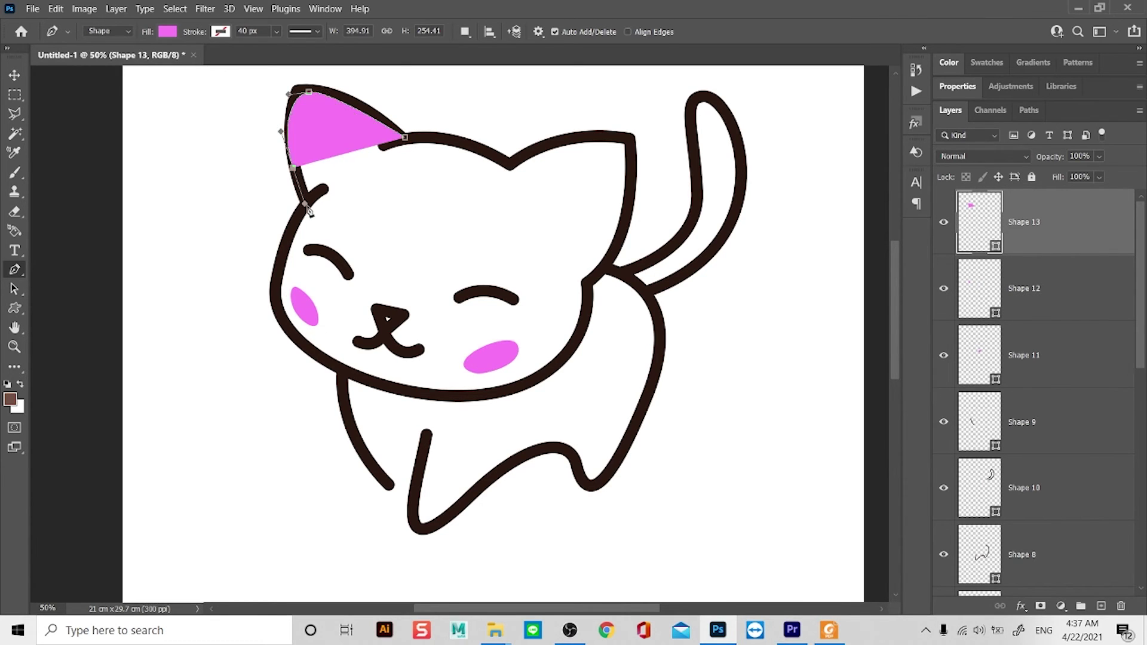
pyautogui.click(304, 203)
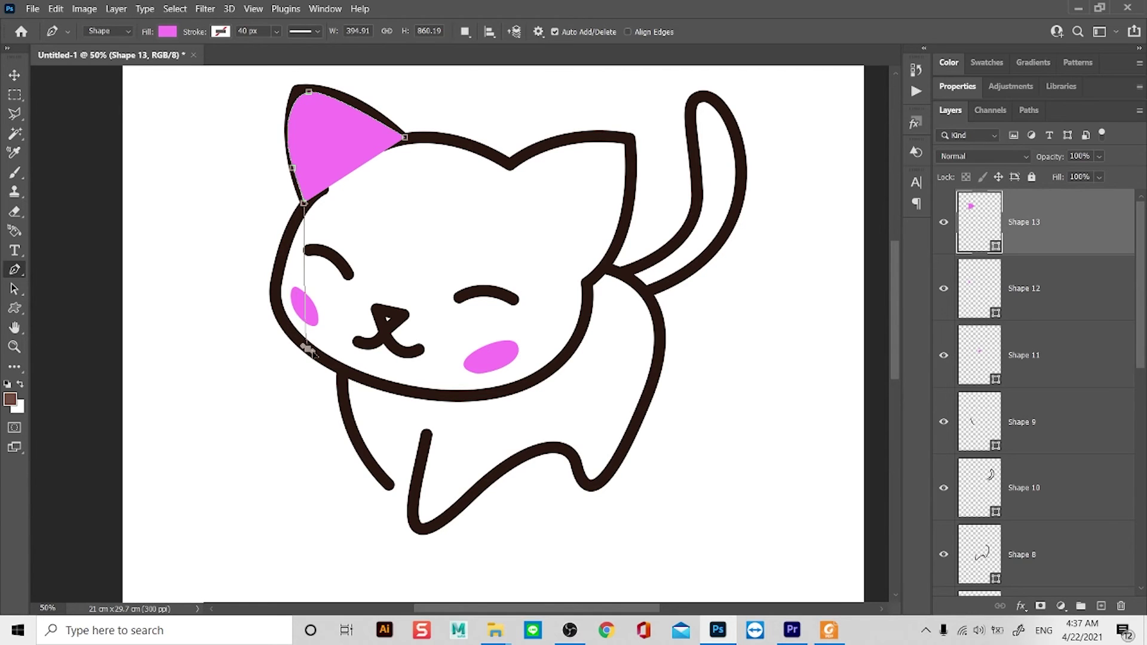
# Continue the path around the chin and the right-hand ear and close it as a head shape about 1170 by 1029 px
pyautogui.moveTo(308, 349); pyautogui.dragTo(364, 386)
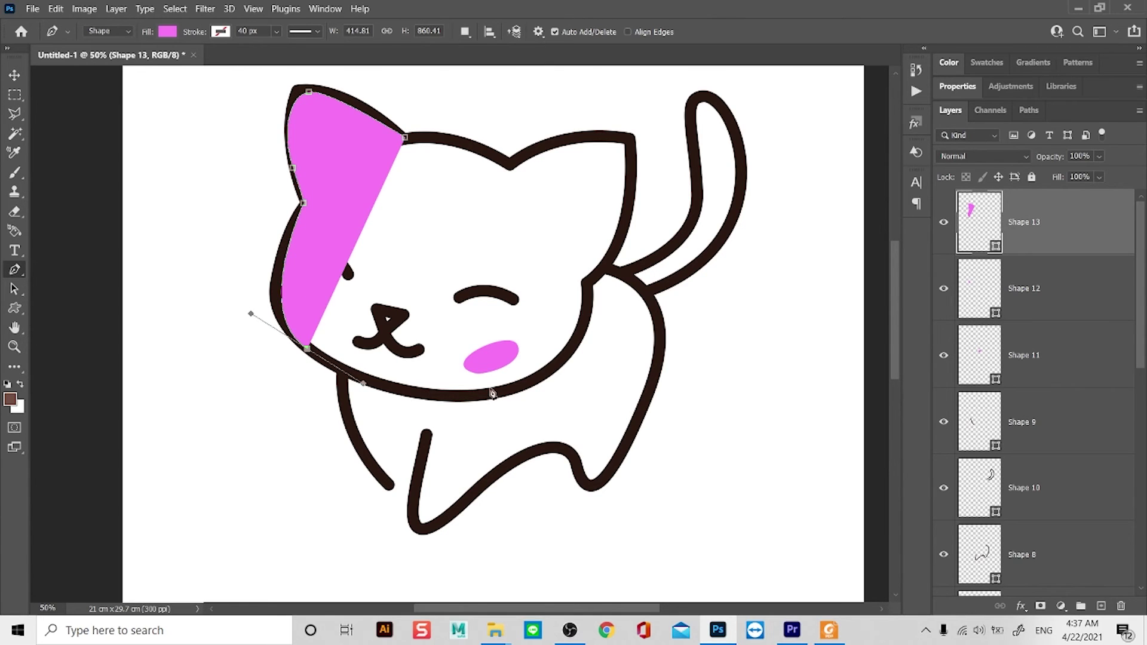
pyautogui.moveTo(529, 383); pyautogui.dragTo(590, 348)
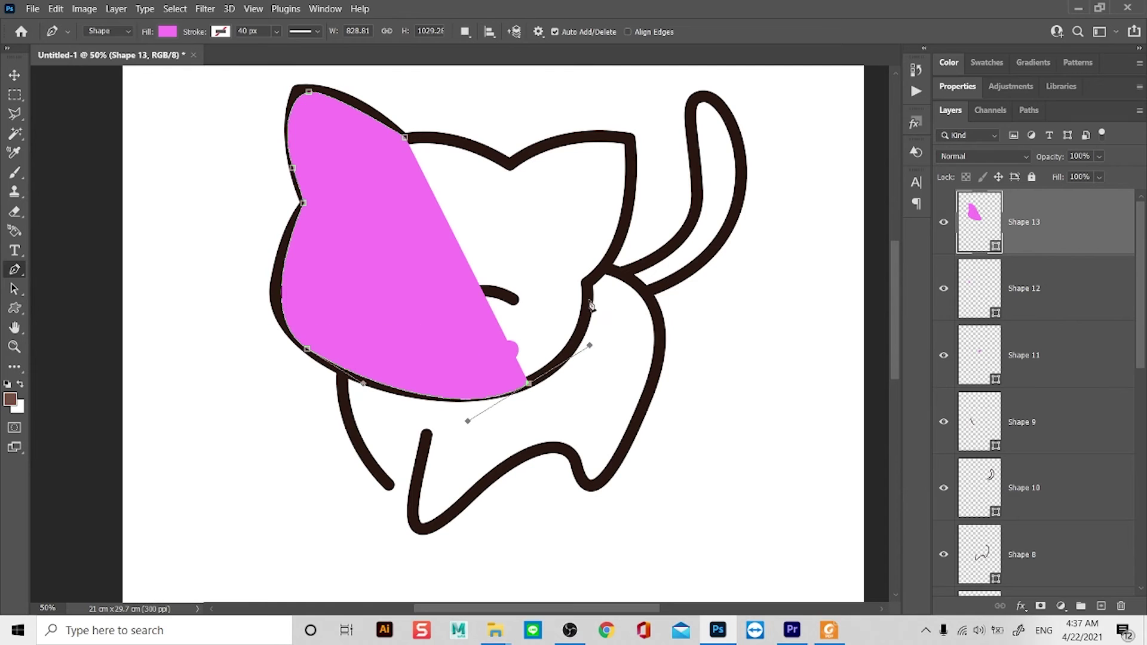
pyautogui.click(588, 287)
pyautogui.moveTo(621, 232); pyautogui.dragTo(634, 193)
pyautogui.click(630, 141)
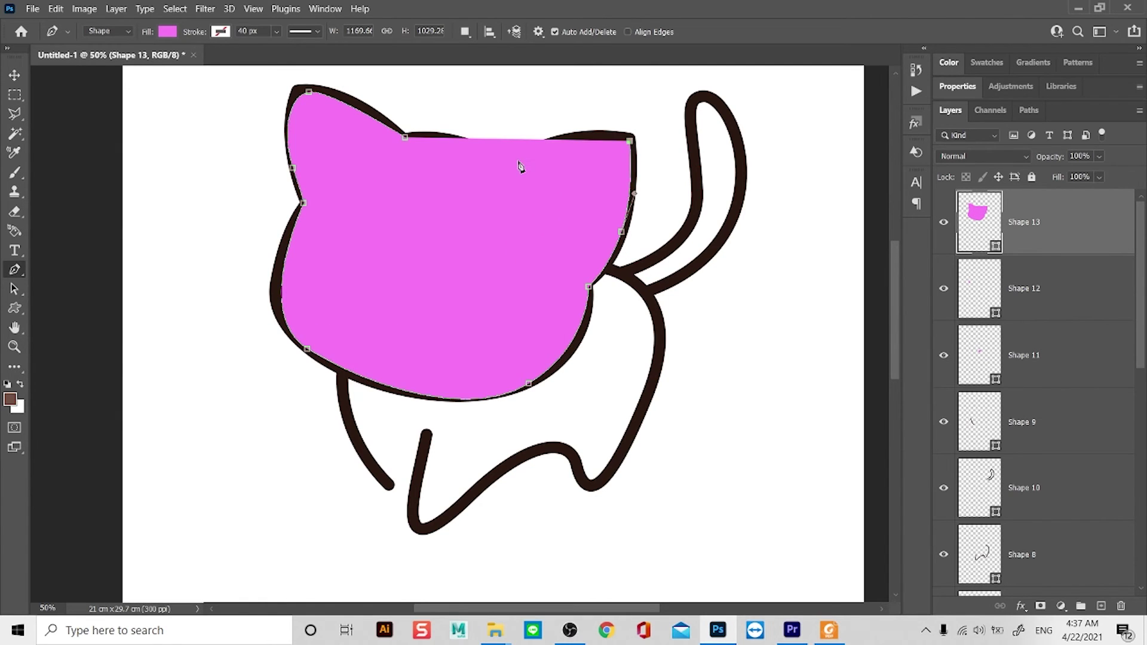
pyautogui.moveTo(516, 161); pyautogui.dragTo(484, 205)
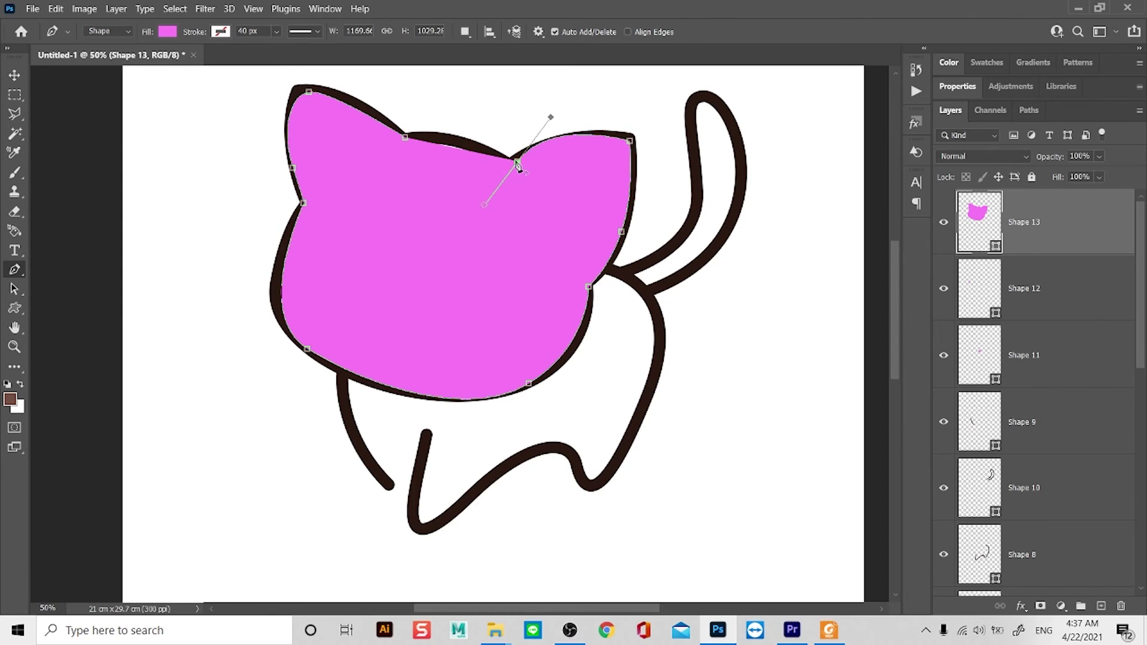
pyautogui.moveTo(405, 137); pyautogui.dragTo(365, 147)
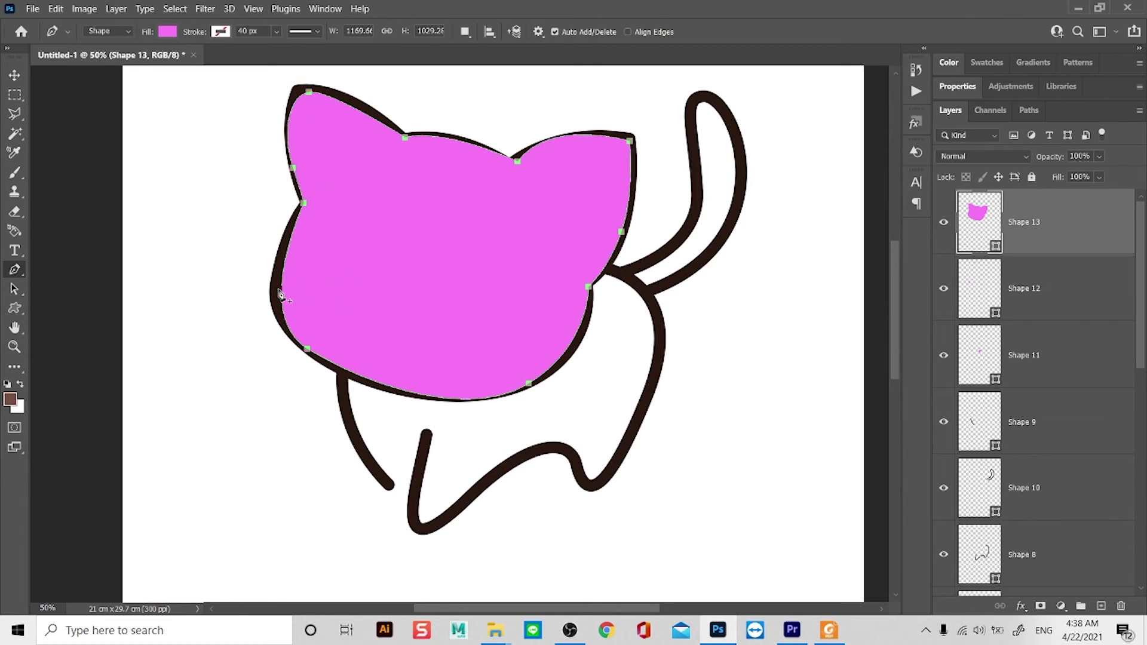
# Add an anchor point on the head shape's left-hand cheek edge and pull it outward to the outline, about 1186 px wide overall
pyautogui.click(281, 291)
pyautogui.click(281, 291)
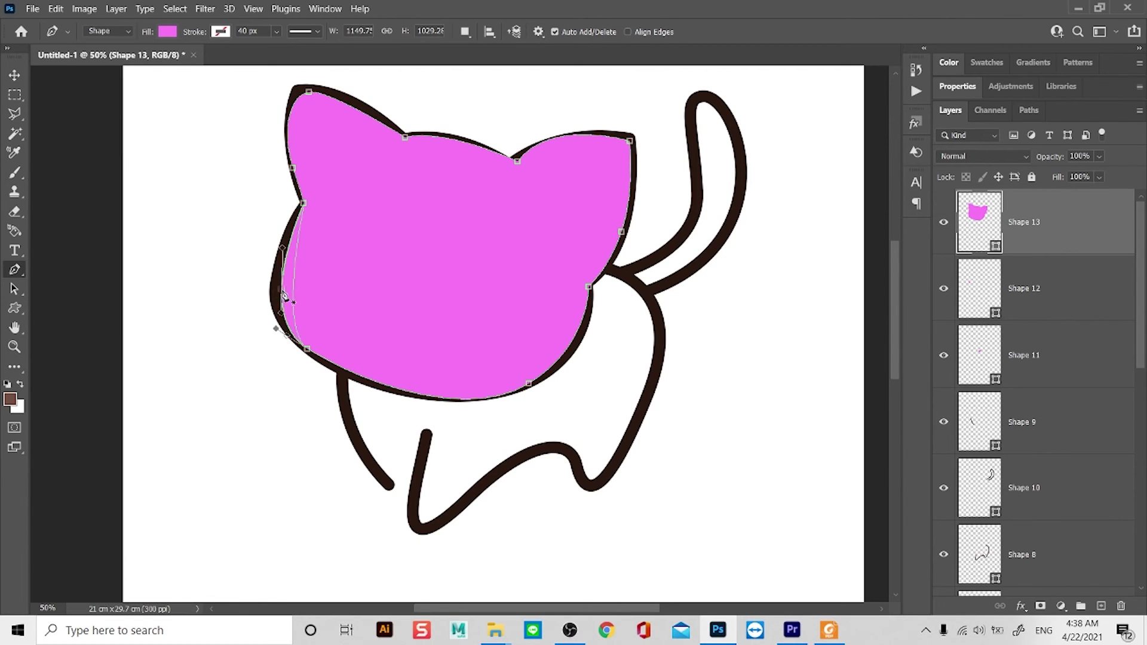
pyautogui.hotkey('ctrl', 'z')
pyautogui.moveTo(281, 291); pyautogui.dragTo(277, 288)
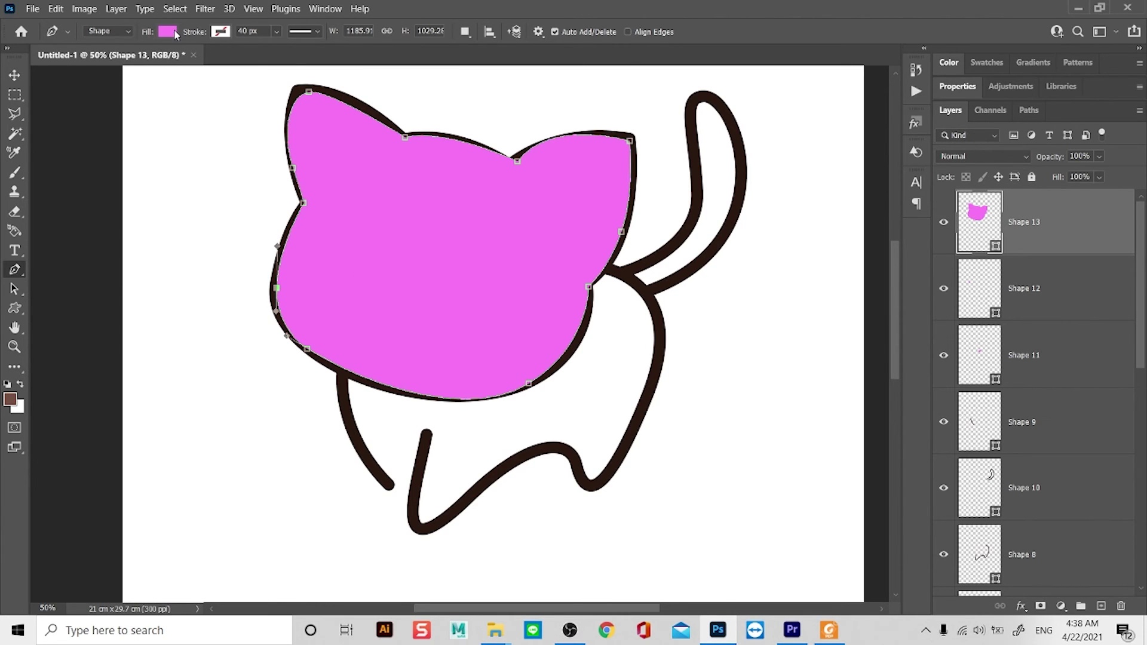
# Change the head shape's fill to a linear black-to-white gradient and reverse its colors
pyautogui.click(168, 32)
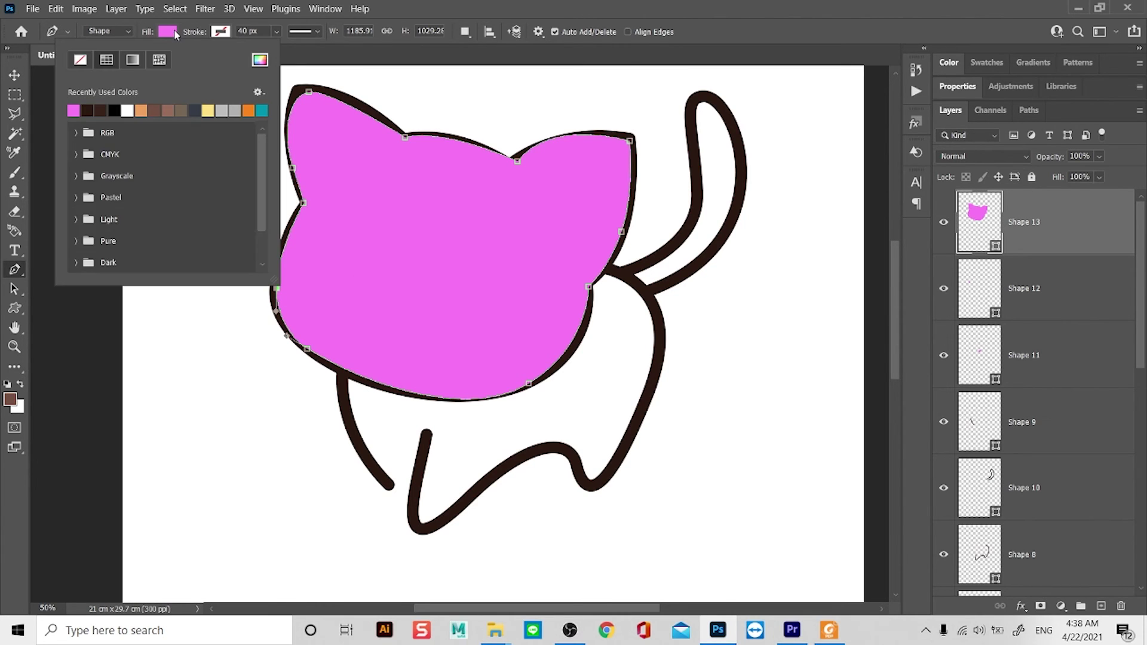
pyautogui.click(132, 59)
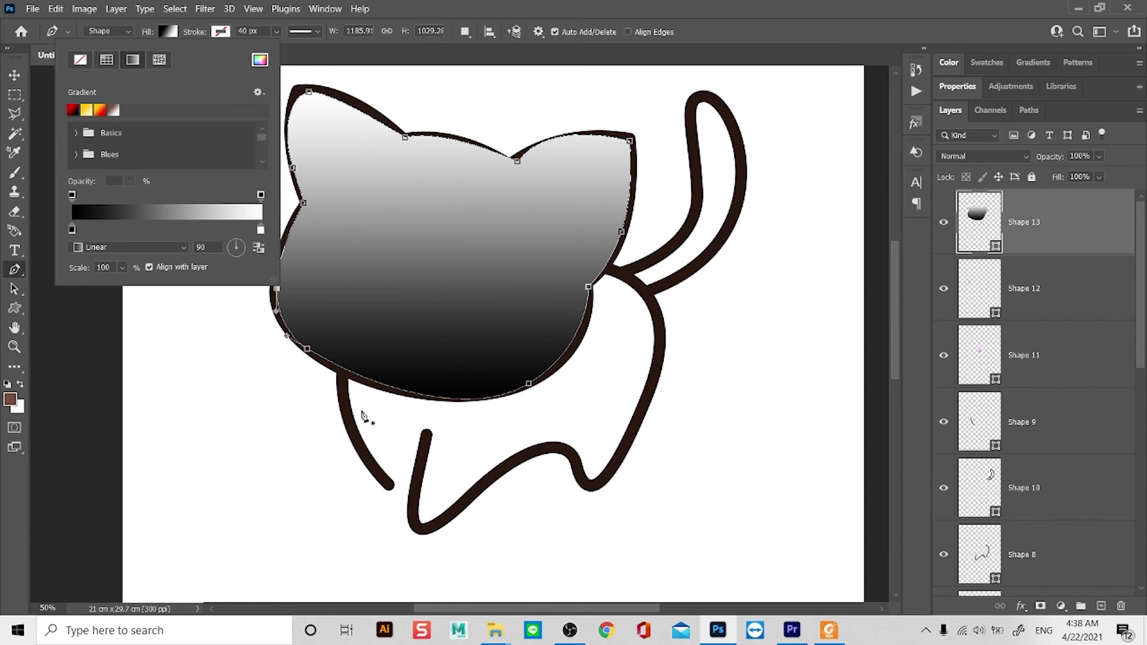
pyautogui.click(259, 249)
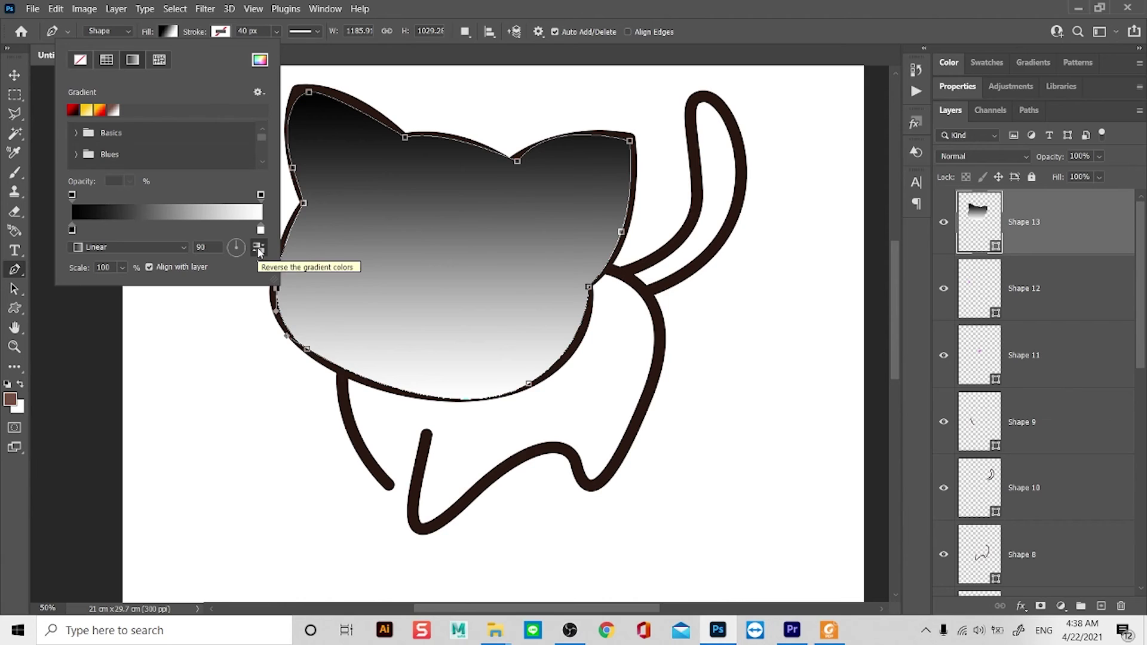
# Set the gradient's black color stop to light tan dcc38c and the gradient angle to 74°
pyautogui.click(72, 230)
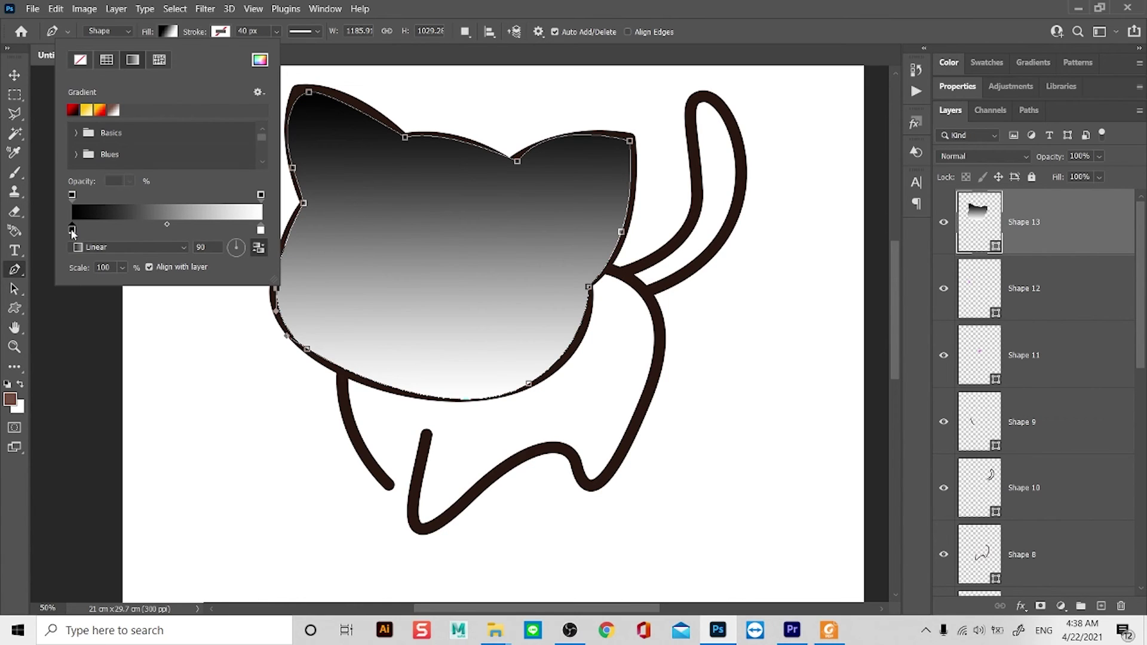
pyautogui.doubleClick(72, 231)
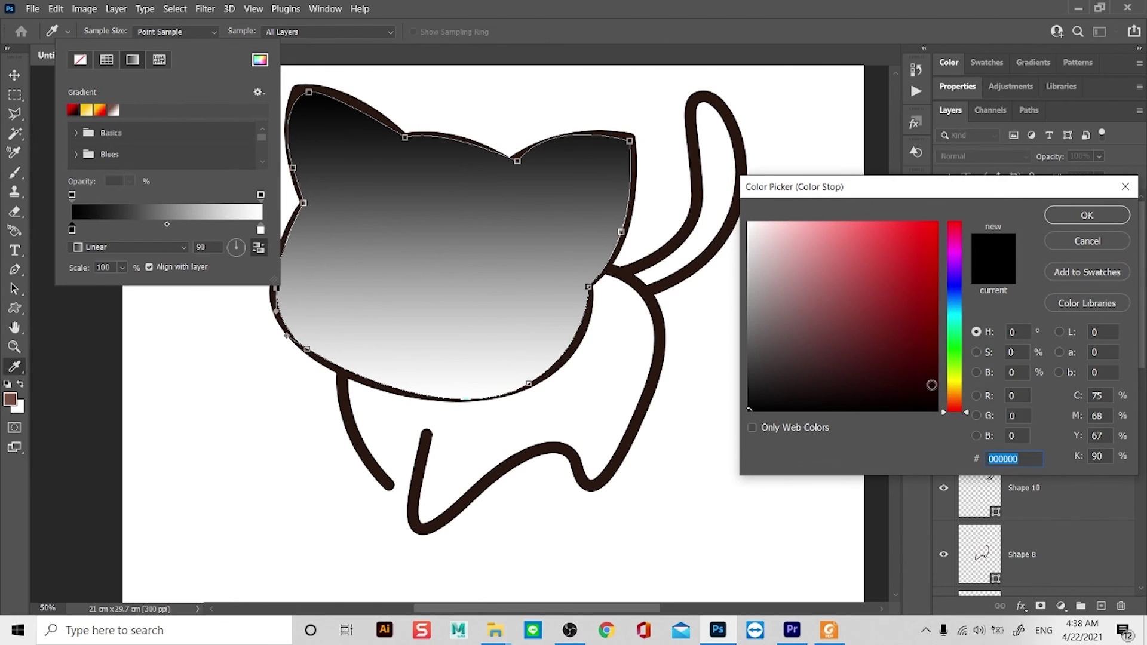
pyautogui.click(954, 392)
pyautogui.moveTo(825, 255)
pyautogui.mouseDown()
pyautogui.moveTo(816, 237)
pyautogui.moveTo(817, 247)
pyautogui.mouseUp()
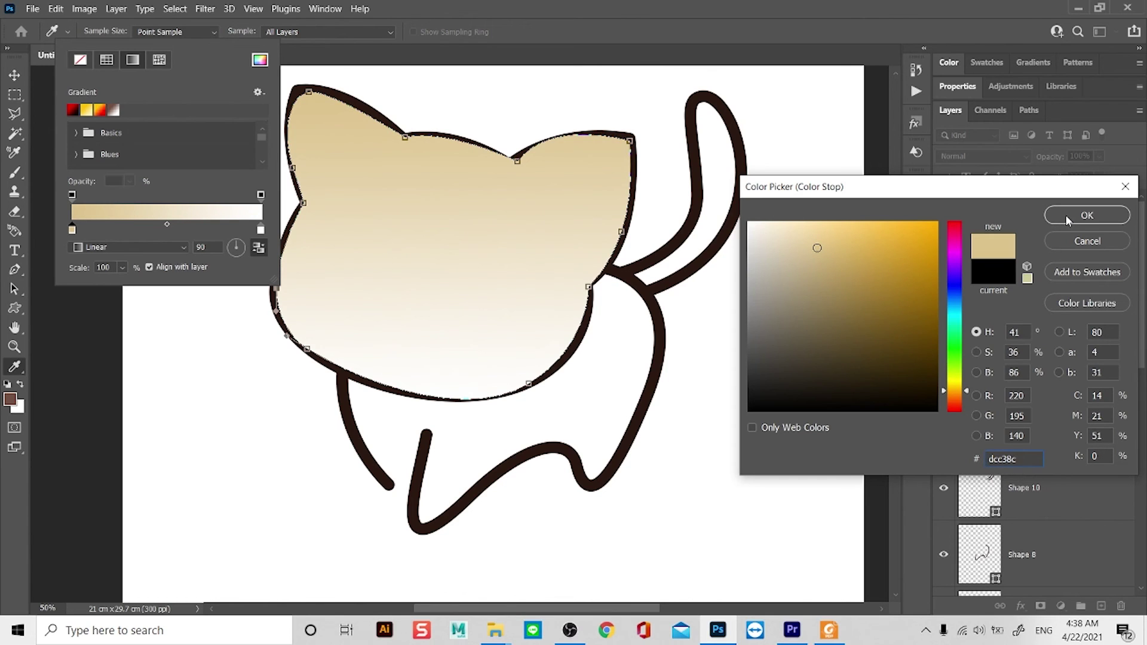
pyautogui.click(1086, 215)
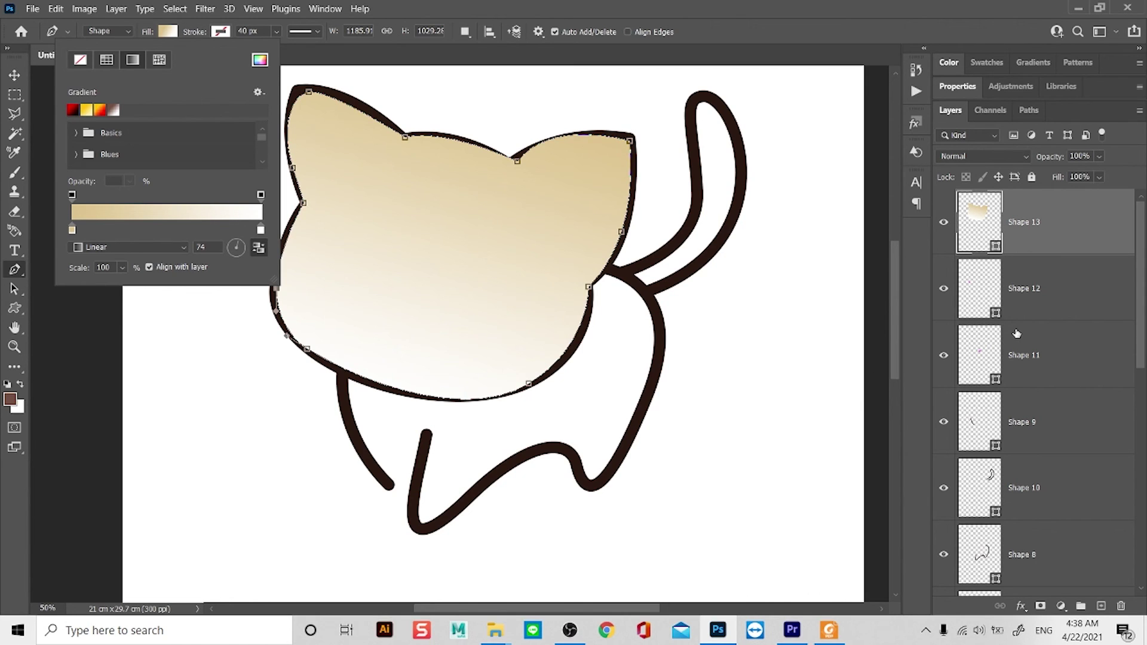
# Send the gradient head shape behind all the outline and cheek layers and deselect its path
pyautogui.hotkey('ctrl', 'shift', '[')
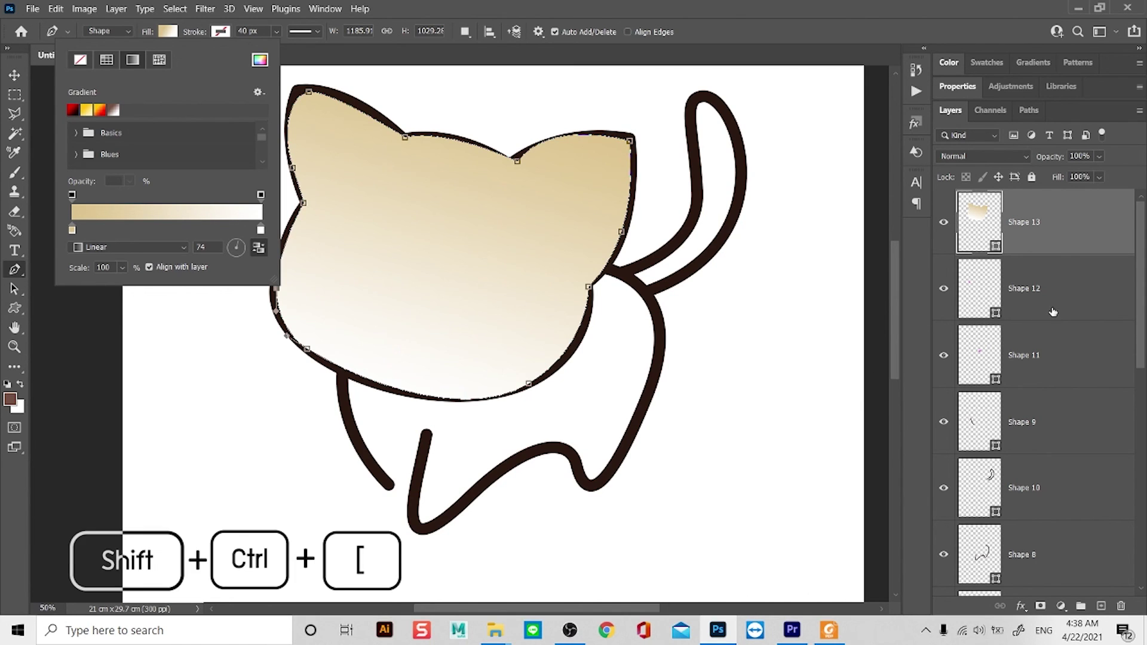
pyautogui.click(1041, 229)
pyautogui.hotkey('ctrl', 'shift', '[')
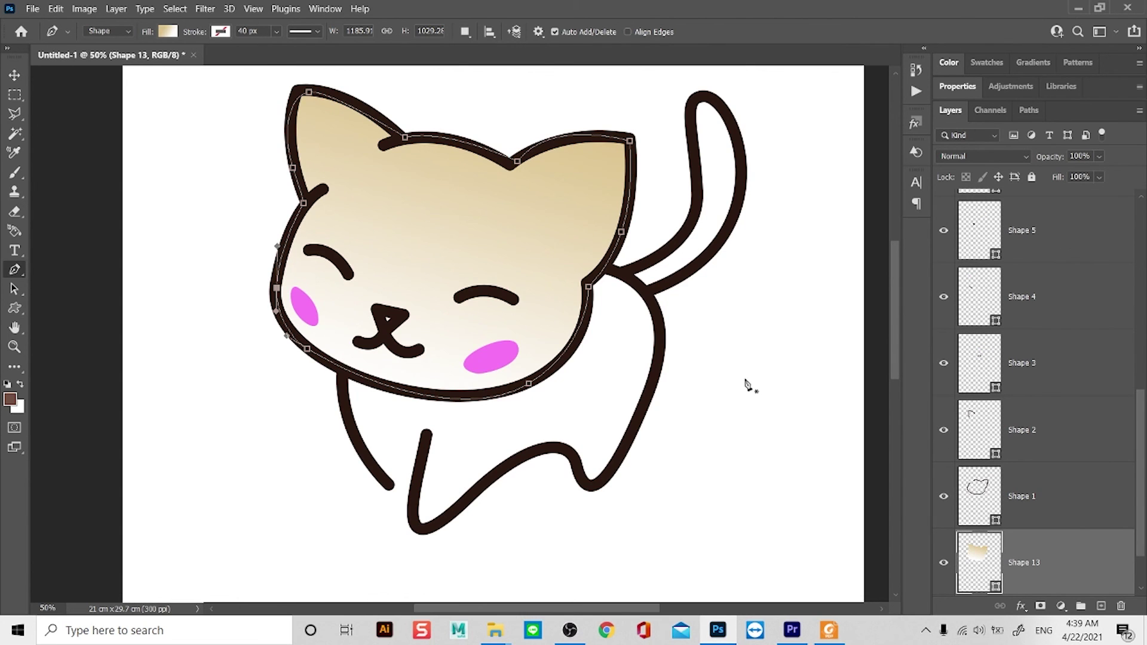
pyautogui.press('ctrl')
pyautogui.hotkey('ctrl', 'Return')
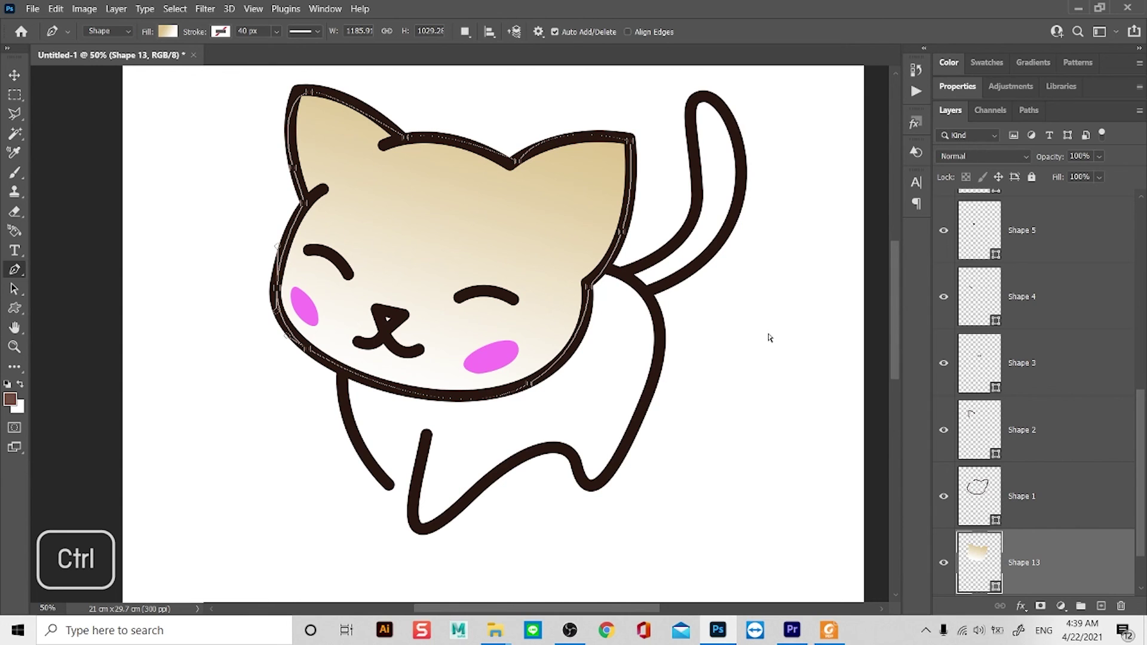
# Start a Pen tool shape tracing the cat's body from below the chin along the legs and belly up to the tail base
pyautogui.moveTo(655, 345); pyautogui.dragTo(683, 362)
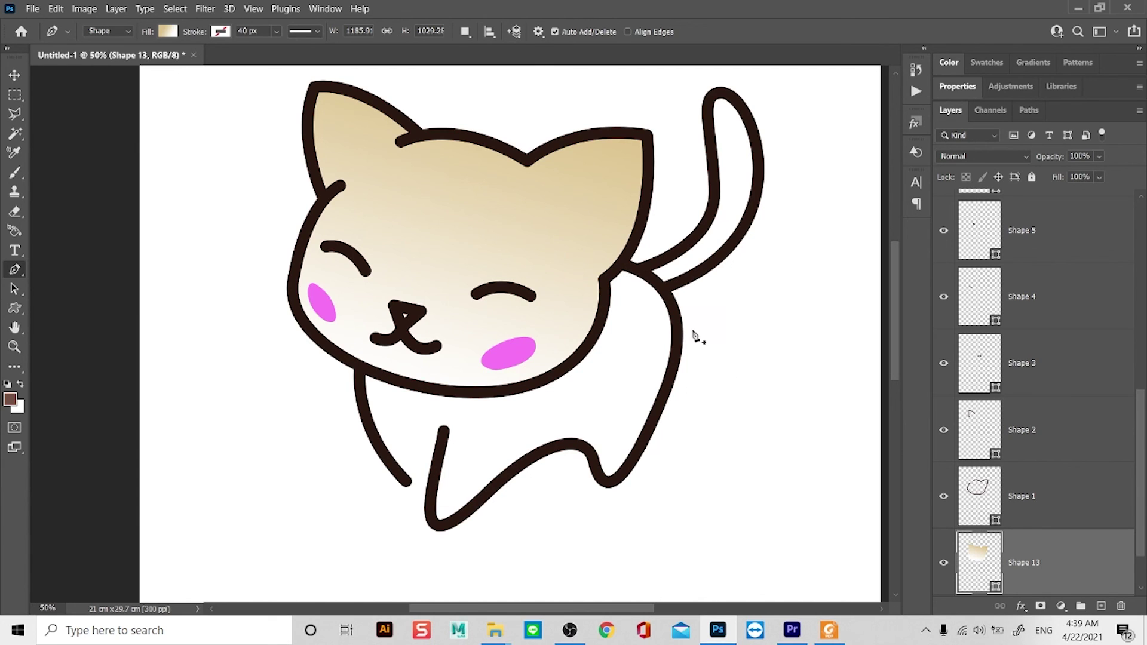
pyautogui.click(360, 368)
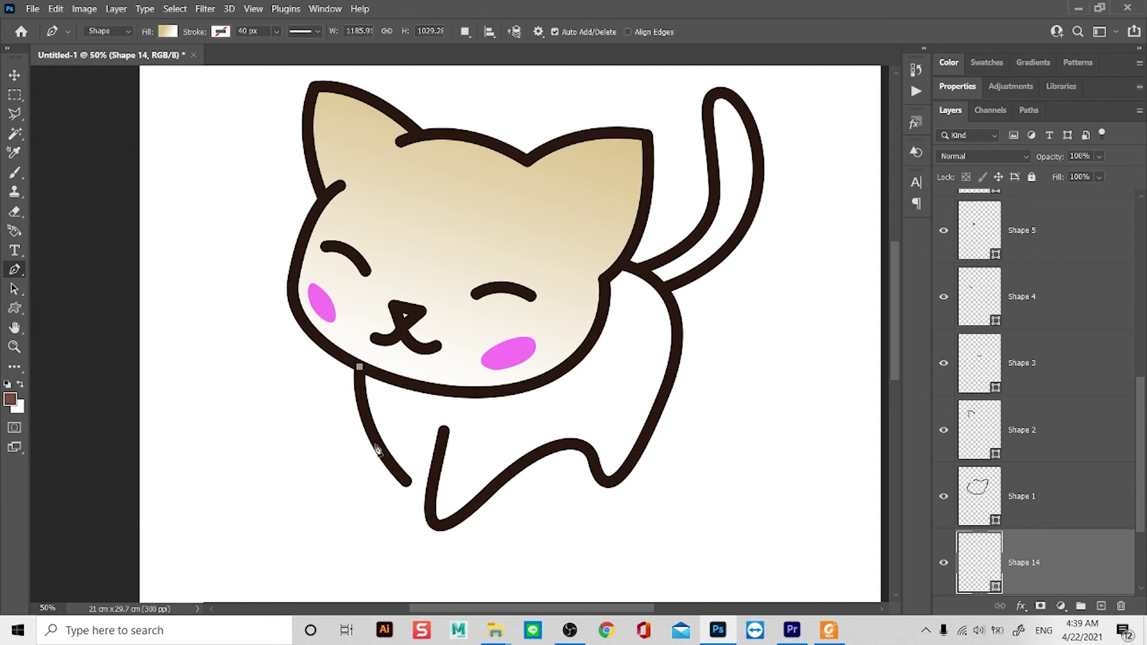
pyautogui.moveTo(423, 497); pyautogui.dragTo(477, 512)
pyautogui.keyDown('alt'); pyautogui.click(423, 498); pyautogui.keyUp('alt')
pyautogui.click(442, 524)
pyautogui.moveTo(546, 455); pyautogui.dragTo(616, 490)
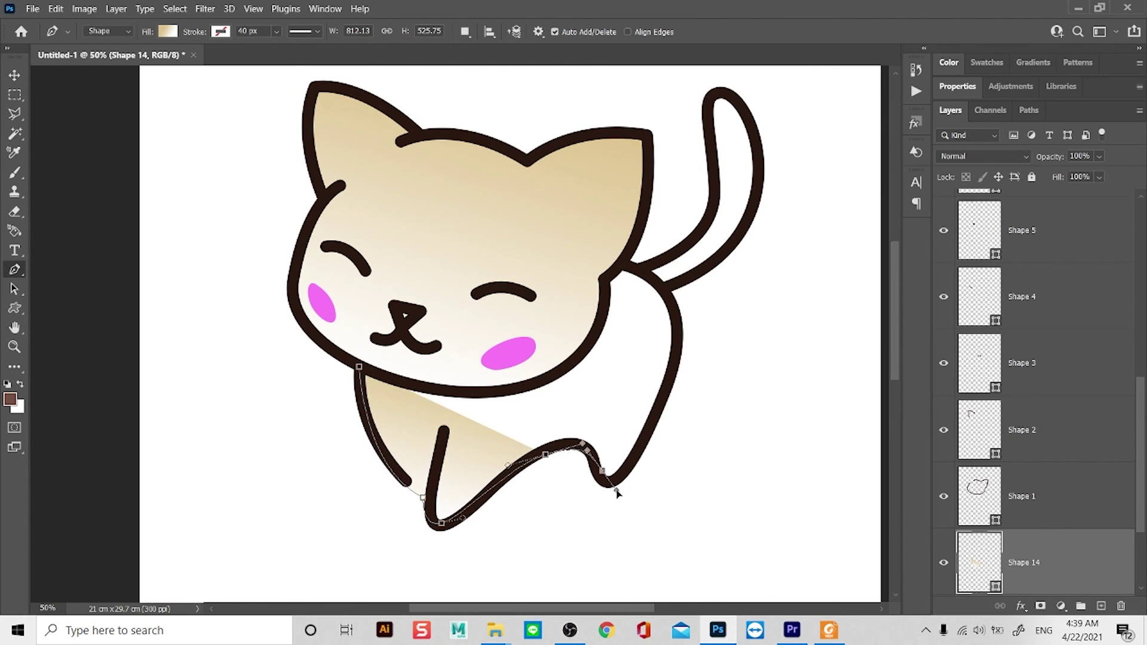
pyautogui.moveTo(656, 421); pyautogui.dragTo(677, 376)
pyautogui.moveTo(666, 293); pyautogui.dragTo(656, 272)
pyautogui.keyDown('alt'); pyautogui.click(666, 293); pyautogui.keyUp('alt')
# Trace around the tail and close the path behind the head as a body shape about 1331 by 1428 px
pyautogui.moveTo(755, 202); pyautogui.dragTo(760, 161)
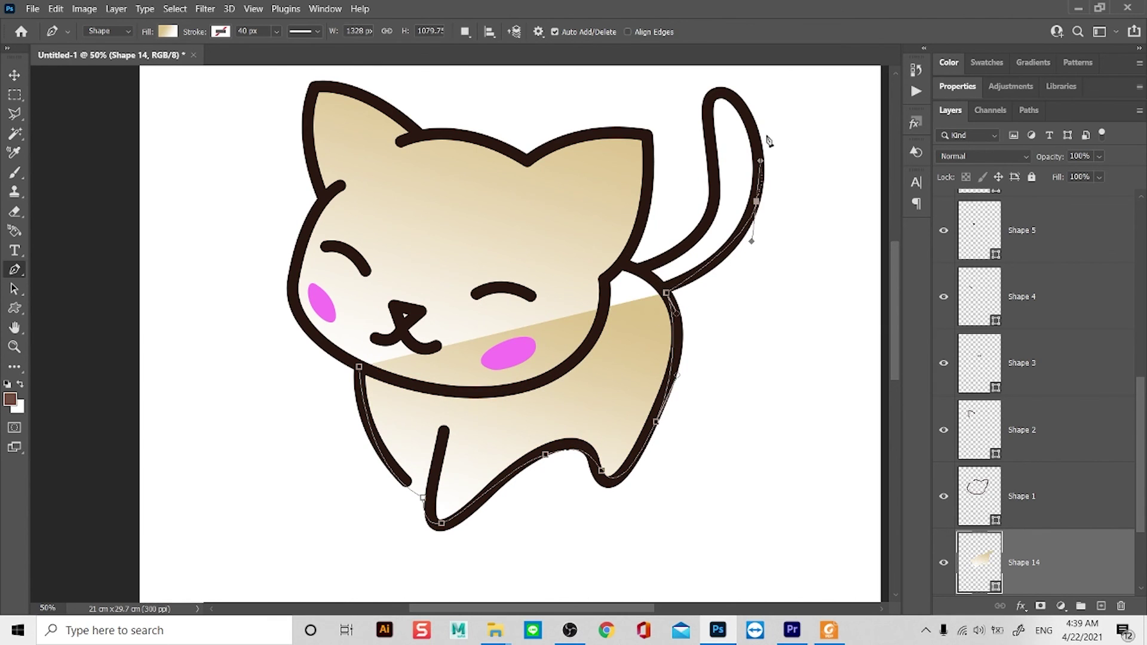
pyautogui.moveTo(736, 102); pyautogui.dragTo(725, 98)
pyautogui.moveTo(707, 105); pyautogui.dragTo(705, 117)
pyautogui.moveTo(709, 217); pyautogui.dragTo(700, 238)
pyautogui.click(643, 269)
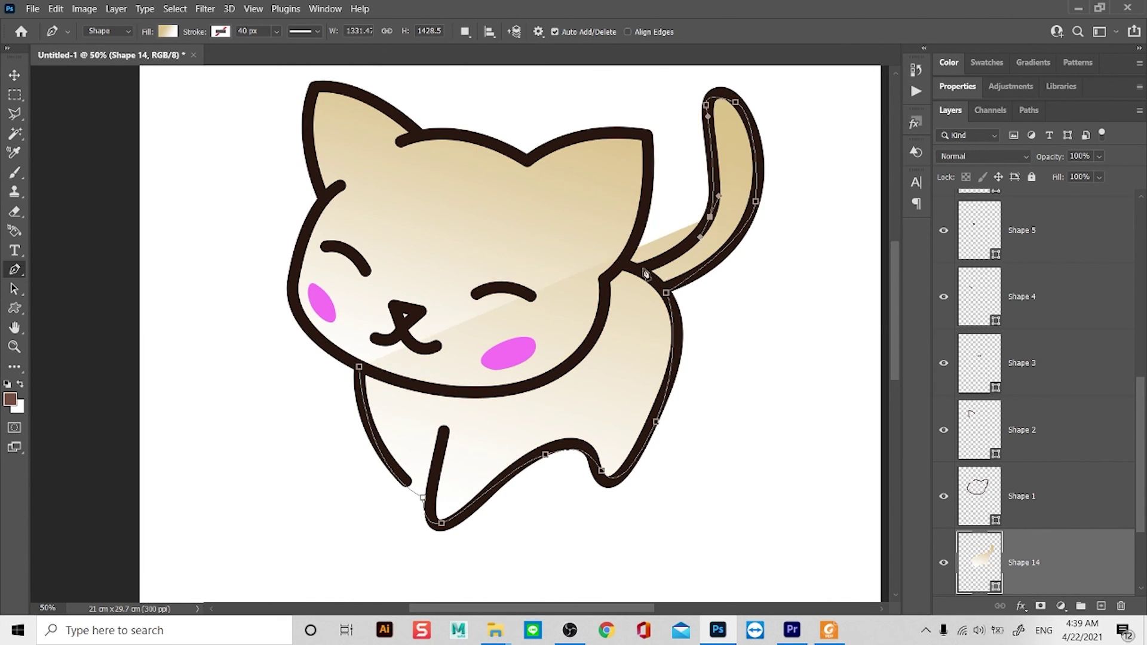
pyautogui.click(619, 265)
pyautogui.moveTo(359, 366); pyautogui.dragTo(342, 447)
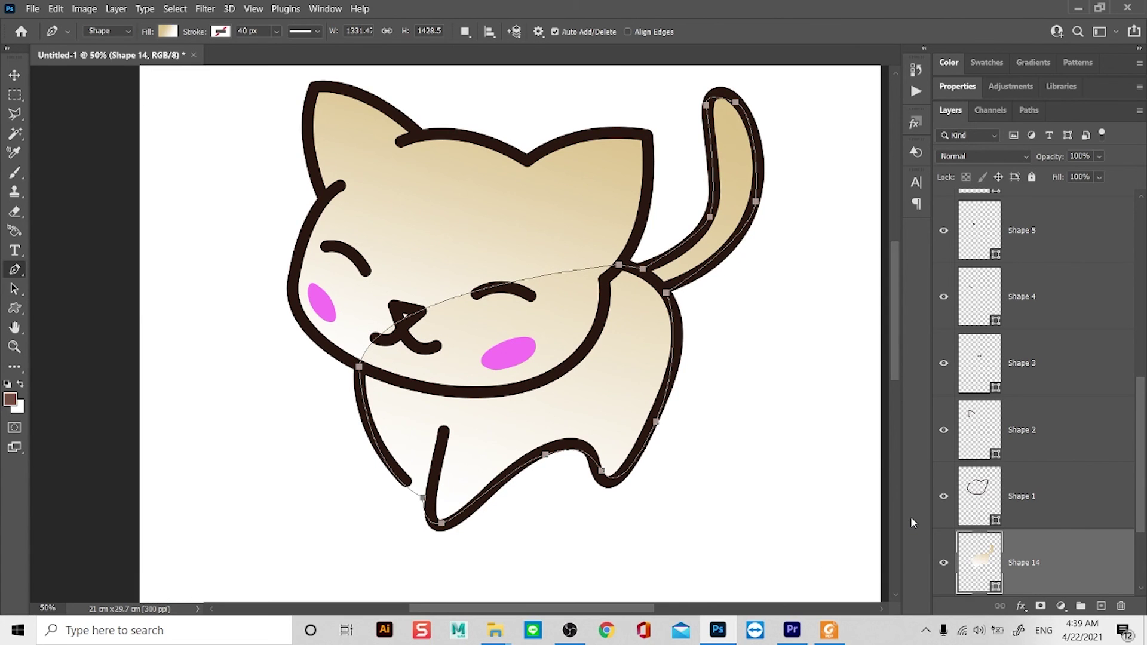
# Send the gradient body shape behind all other shape layers, deselect its path, and view the whole cat with the panels hidden
pyautogui.hotkey('ctrl', 'shift', '[')
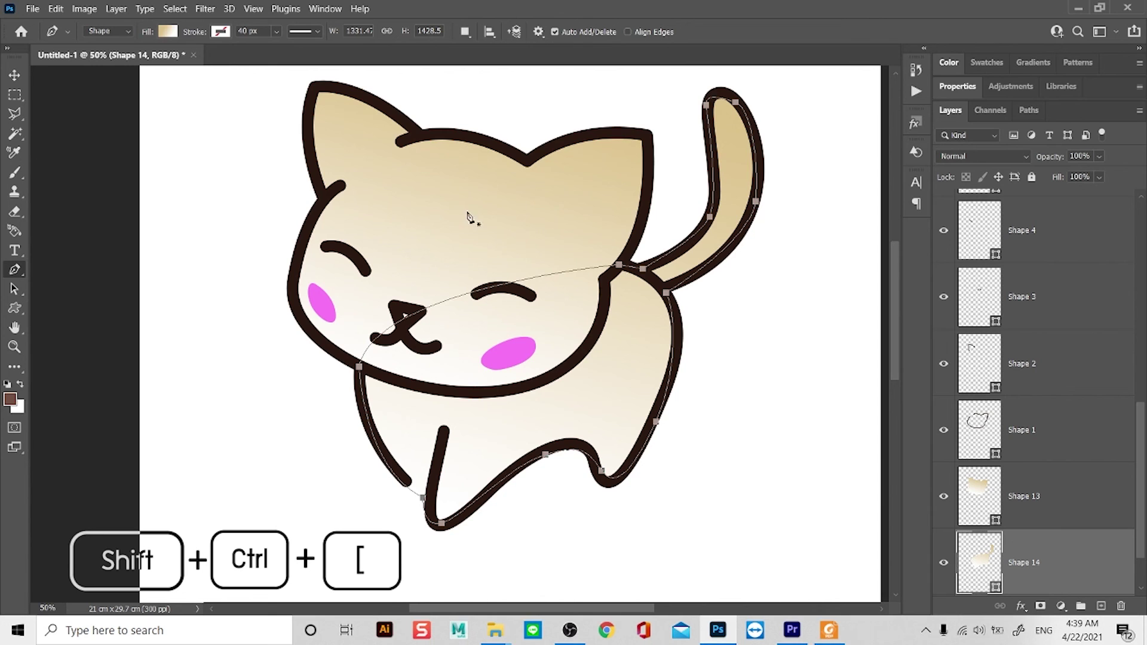
pyautogui.keyDown('ctrl'); pyautogui.click(792, 410); pyautogui.keyUp('ctrl')
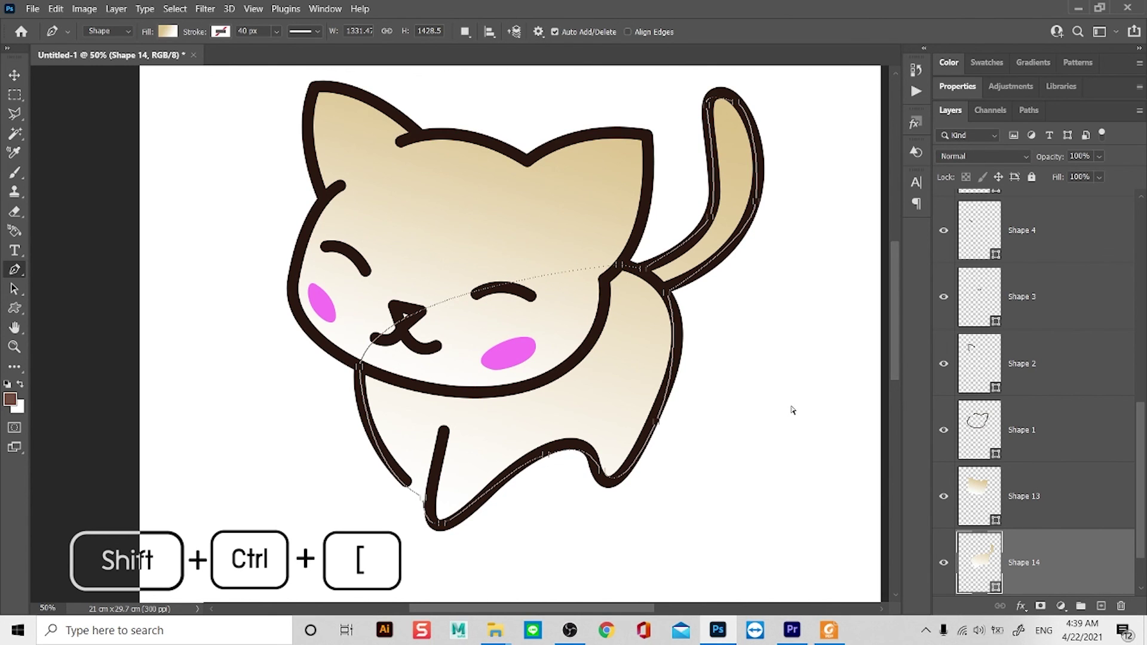
pyautogui.keyDown('alt'); pyautogui.click(699, 373); pyautogui.keyUp('alt')
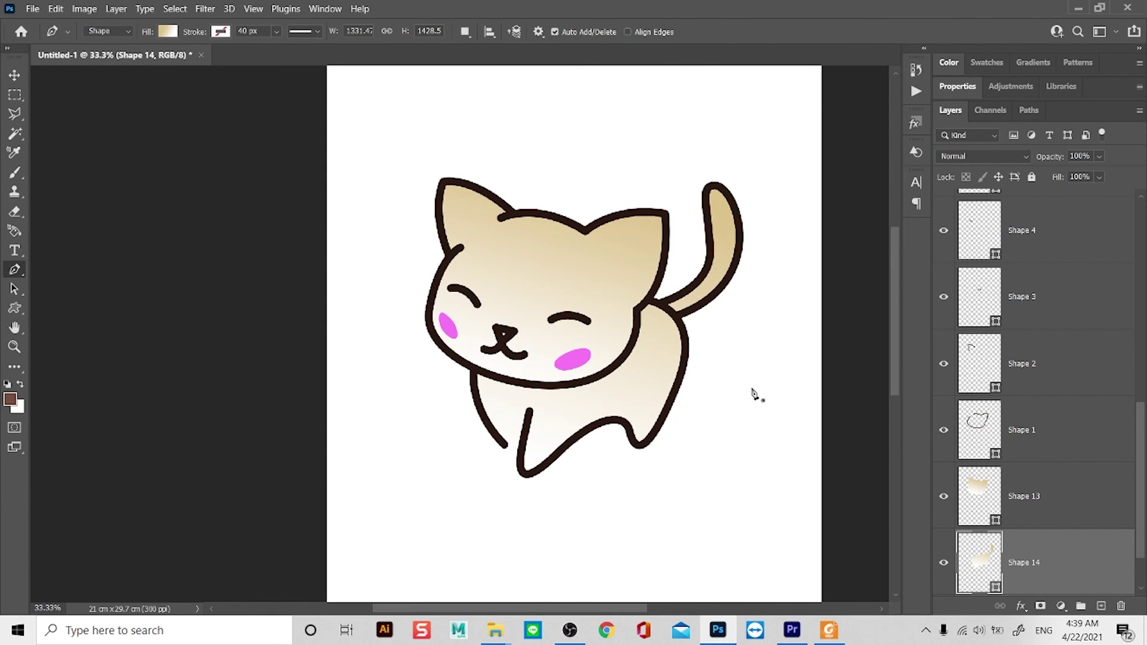
pyautogui.keyDown('ctrl'); pyautogui.click(629, 324); pyautogui.keyUp('ctrl')
pyautogui.press('Tab')
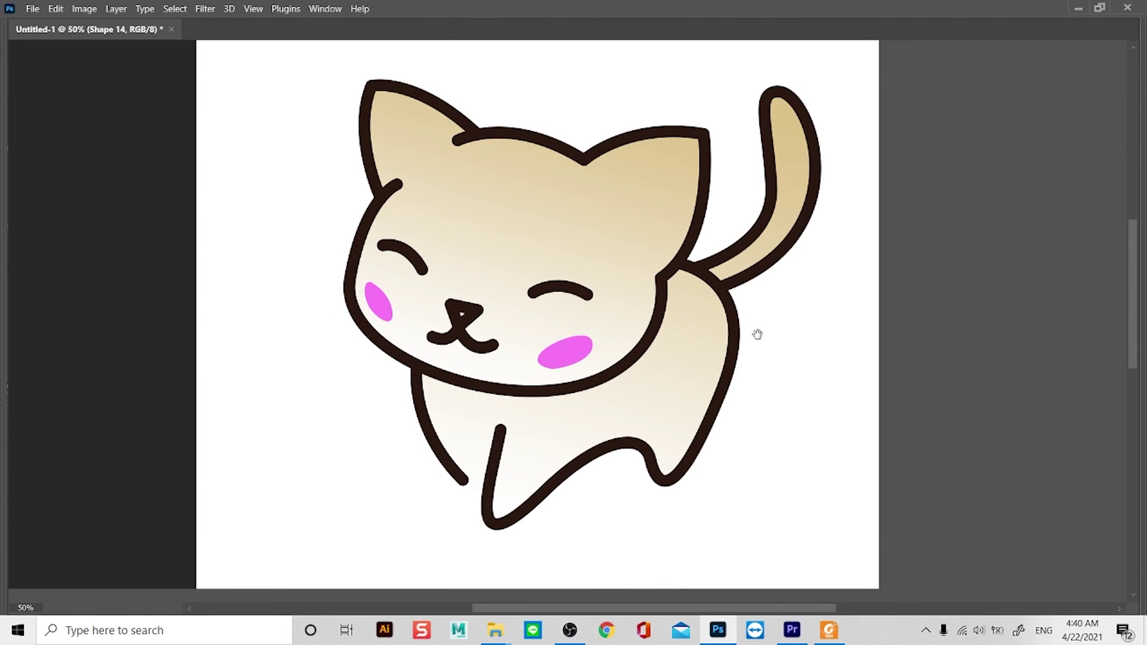